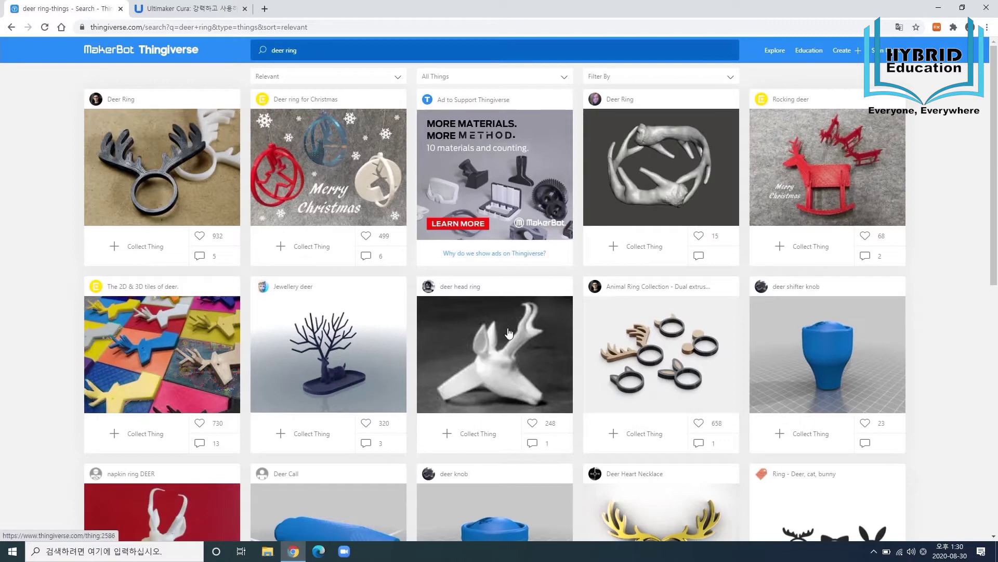
- Search Thingiverse for "ring tiger" instead of the deer ring
left_click(299, 52)
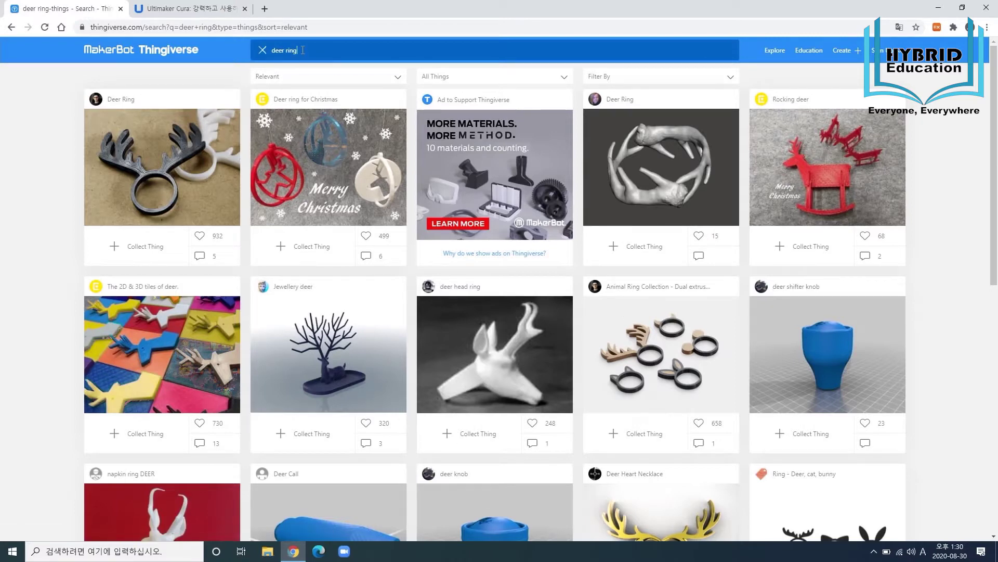
key("ctrl+a")
type("r")
key("Return")
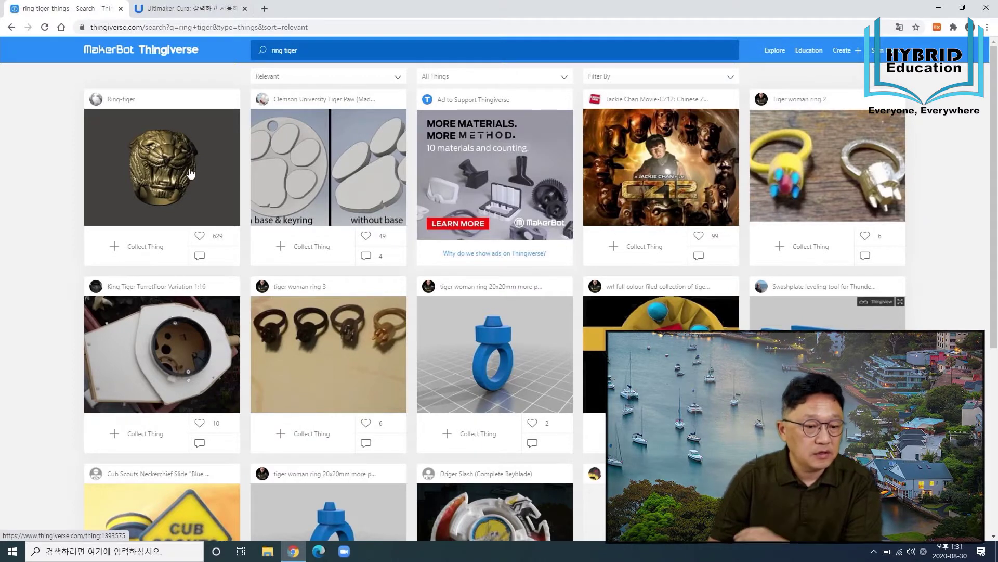
- Open the Ring-tiger model page from the search results and close the Ultimaker Cura browser tab
scroll(154, 191, "down", 2)
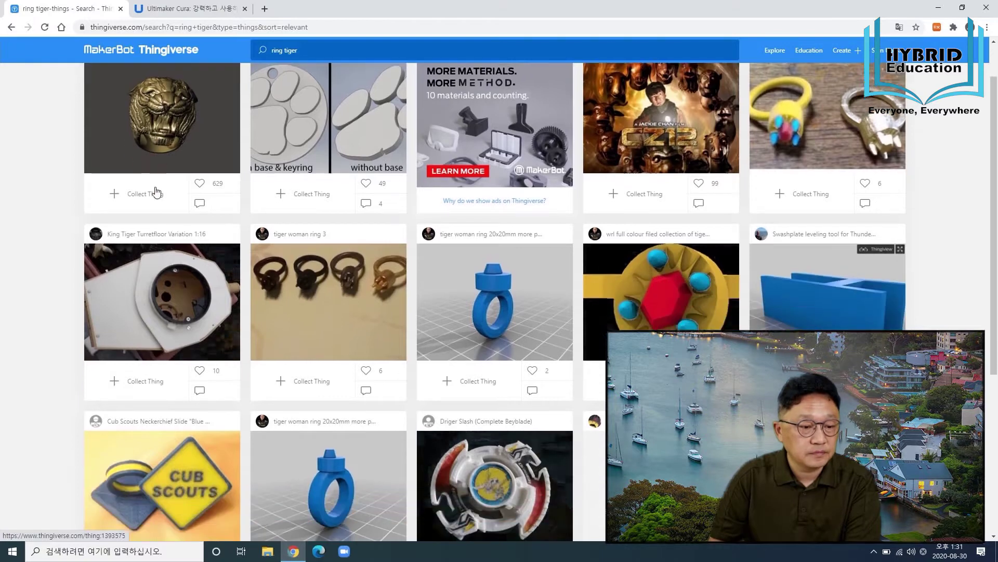
scroll(156, 191, "up", 2)
left_click(191, 163)
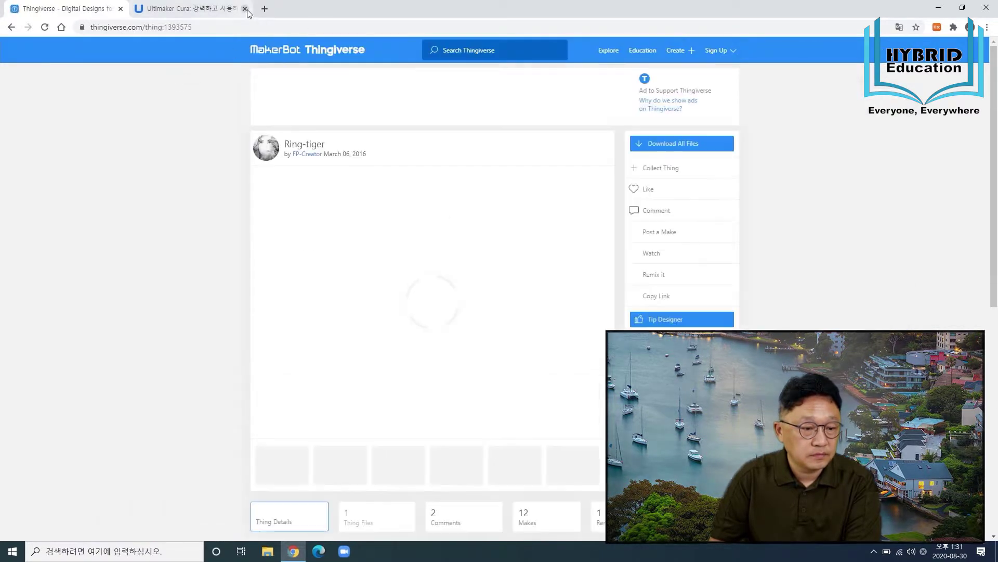
left_click(244, 8)
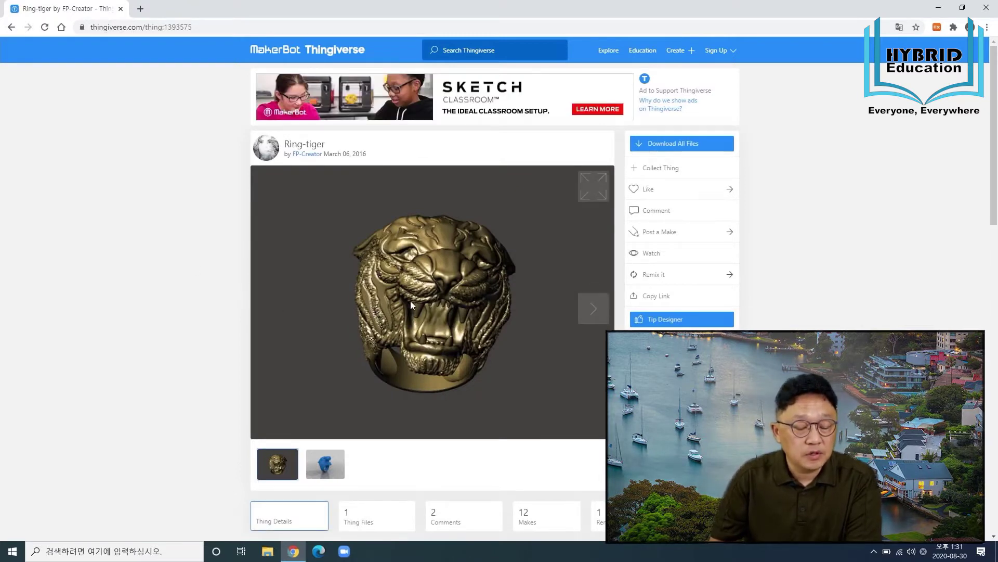
- View the blue render of the Ring-tiger model in the image gallery, enlarge it and close the enlarged view
scroll(406, 305, "down", 1)
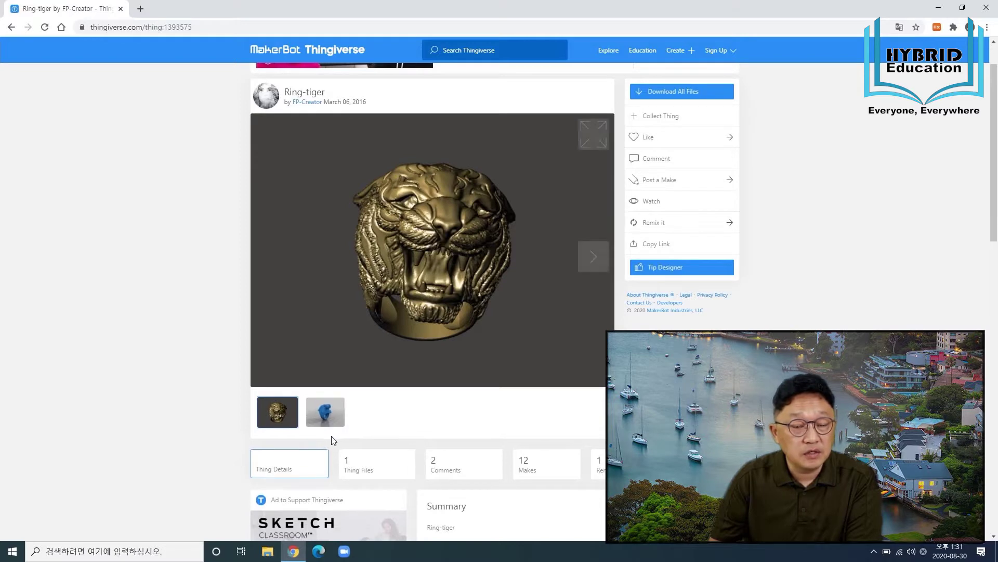
left_click(332, 417)
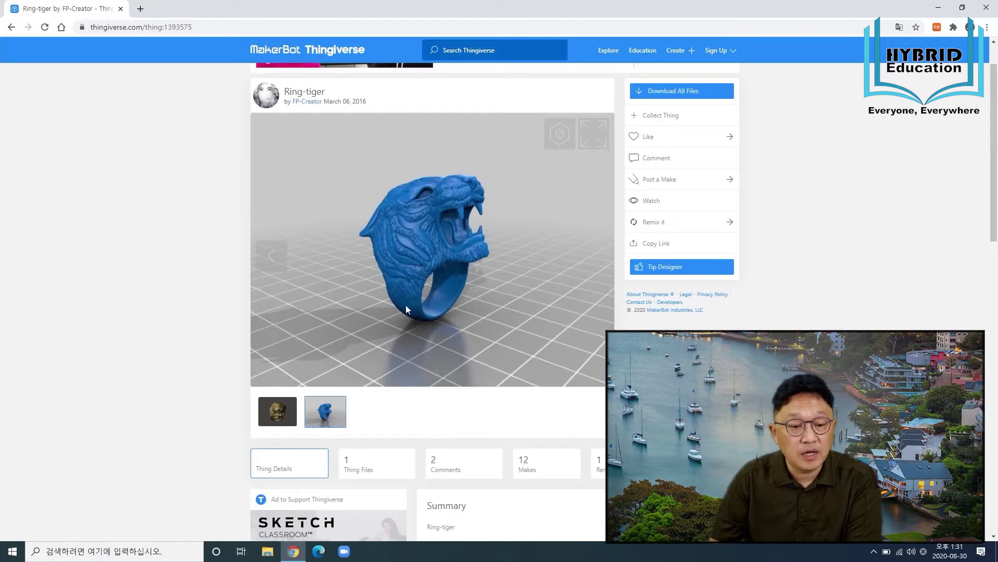
left_click(590, 135)
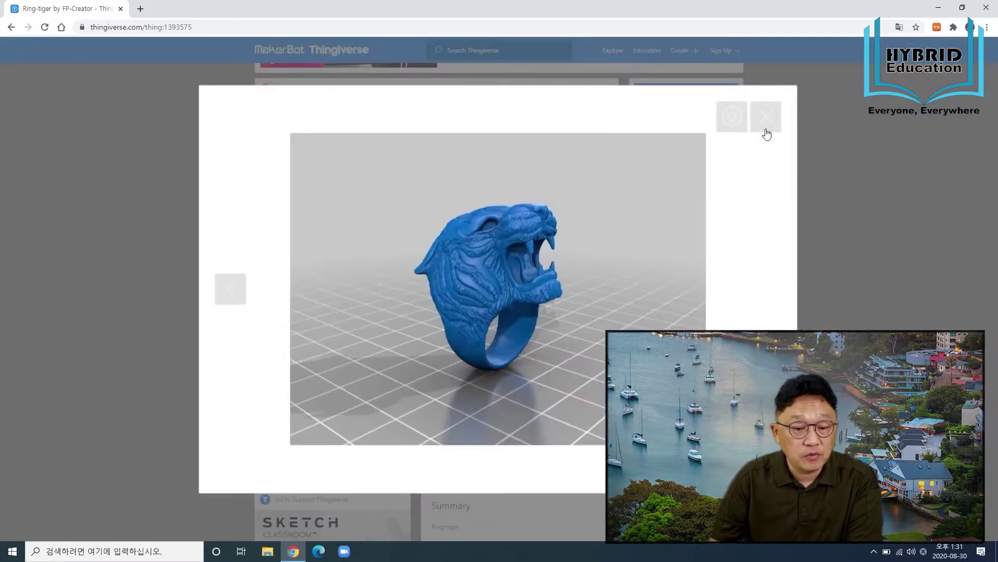
left_click(766, 121)
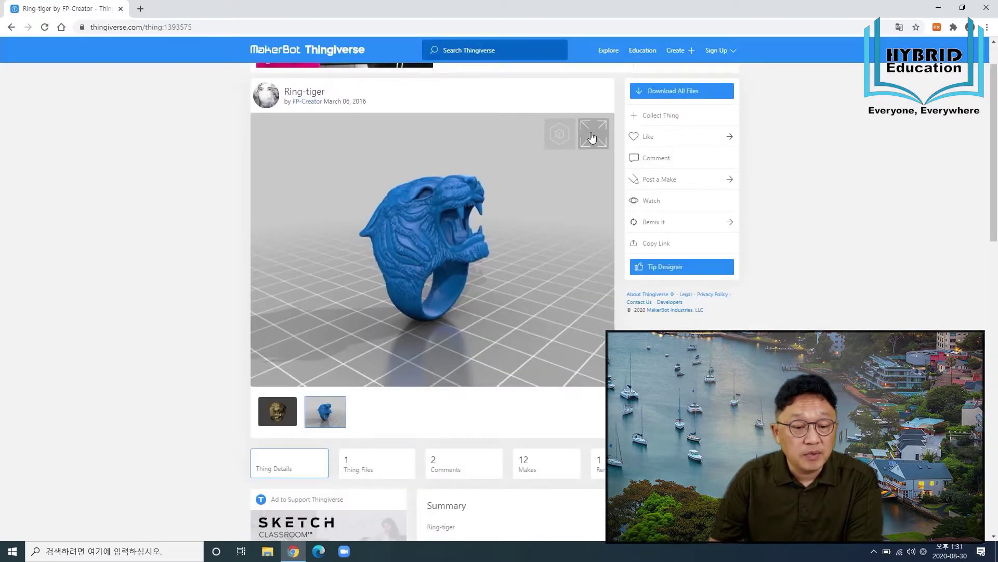
left_click(592, 136)
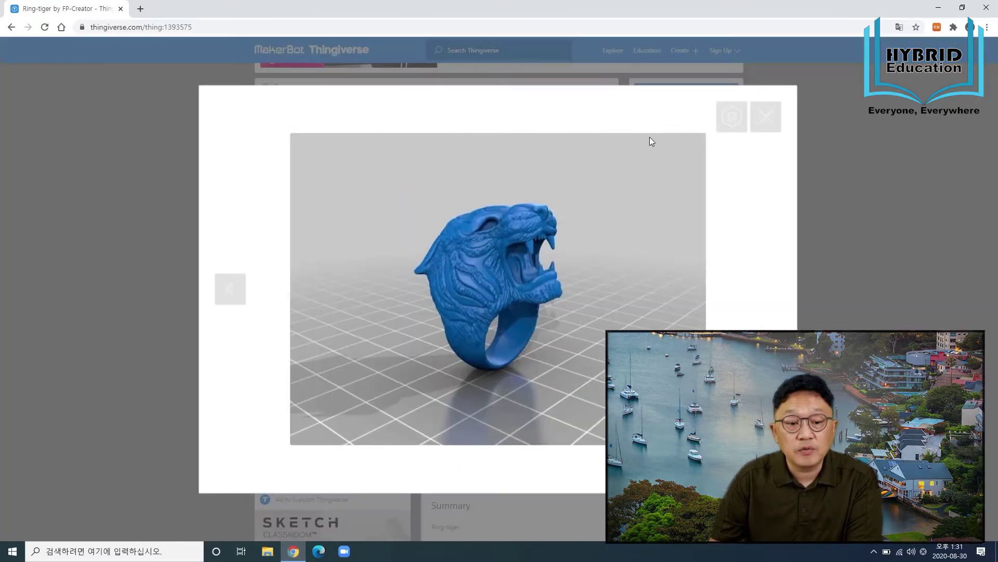
left_click(765, 119)
mouse_move(539, 150)
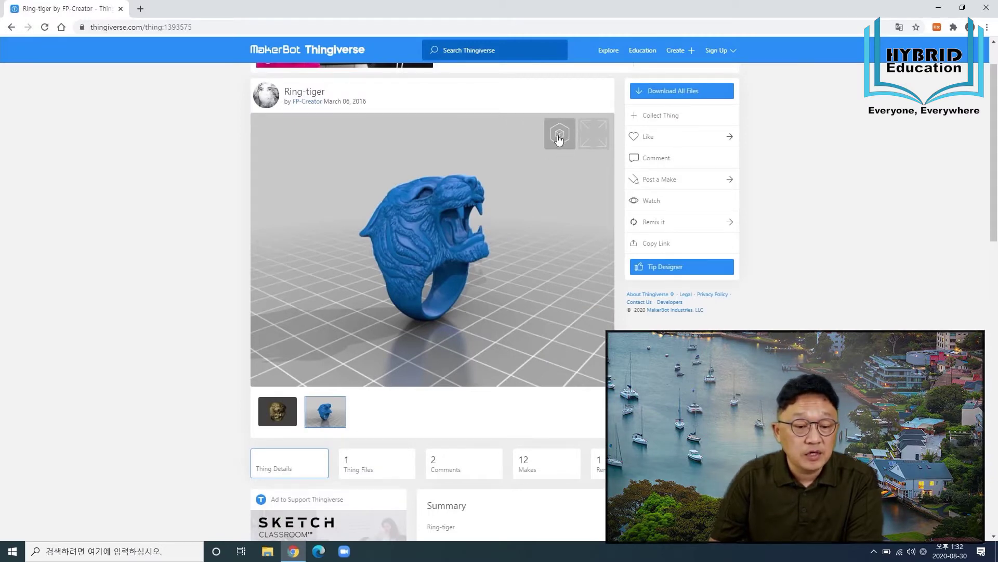
- Examine the tiger ring from several sides and distances in the page's interactive 3D viewer
left_click(560, 136)
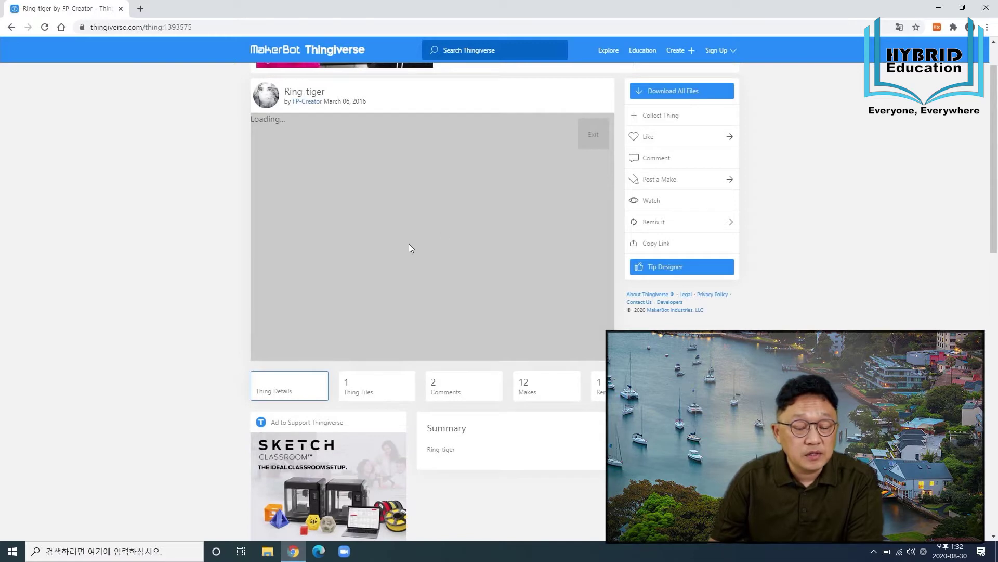
left_click_drag(409, 248, 438, 199)
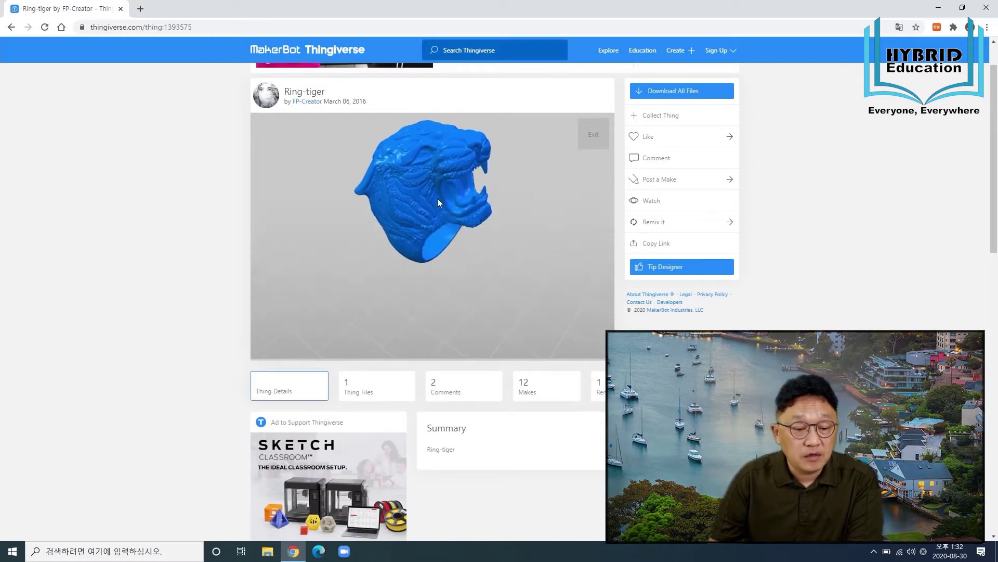
scroll(425, 191, "down", 5)
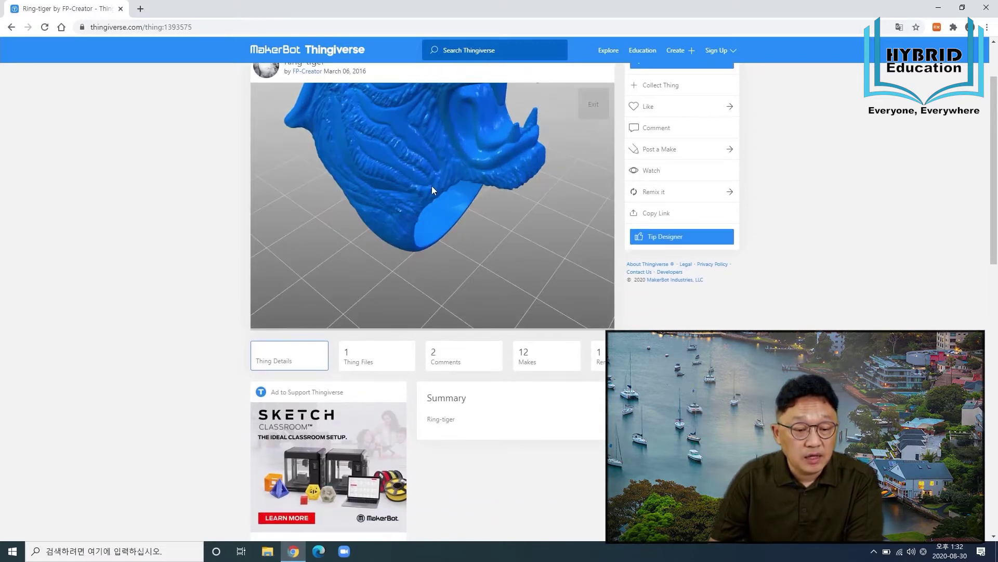
scroll(430, 188, "up", 5)
mouse_move(441, 159)
left_mouse_down()
mouse_move(463, 197)
mouse_move(442, 221)
mouse_move(441, 210)
mouse_move(494, 198)
mouse_move(472, 145)
mouse_move(452, 231)
mouse_move(444, 154)
left_mouse_up()
scroll(440, 248, "down", 5)
left_click_drag(440, 248, 507, 229)
scroll(429, 202, "down", 5)
scroll(401, 210, "up", 5)
left_click_drag(414, 207, 473, 198)
middle_click(498, 188)
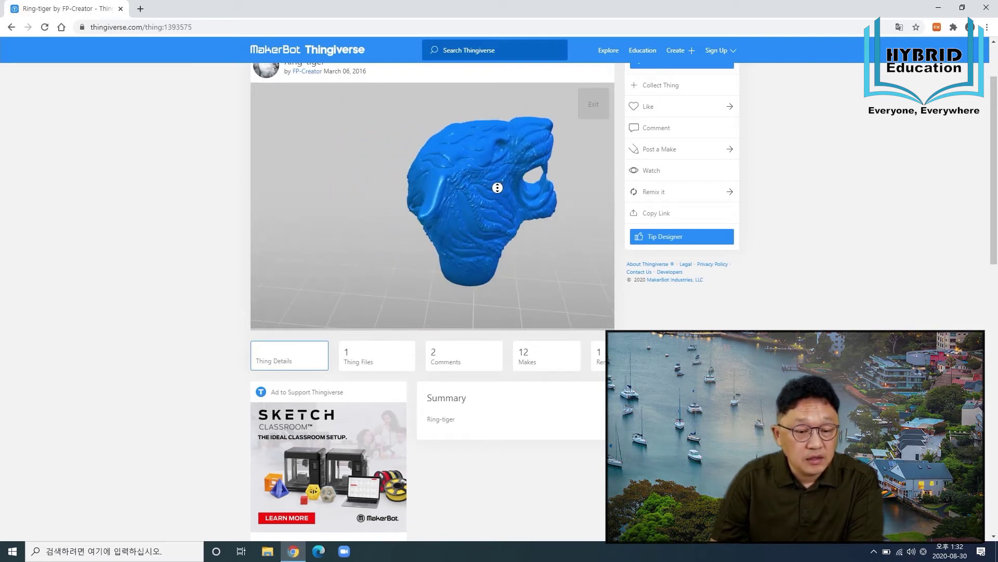
left_click_drag(470, 191, 438, 193)
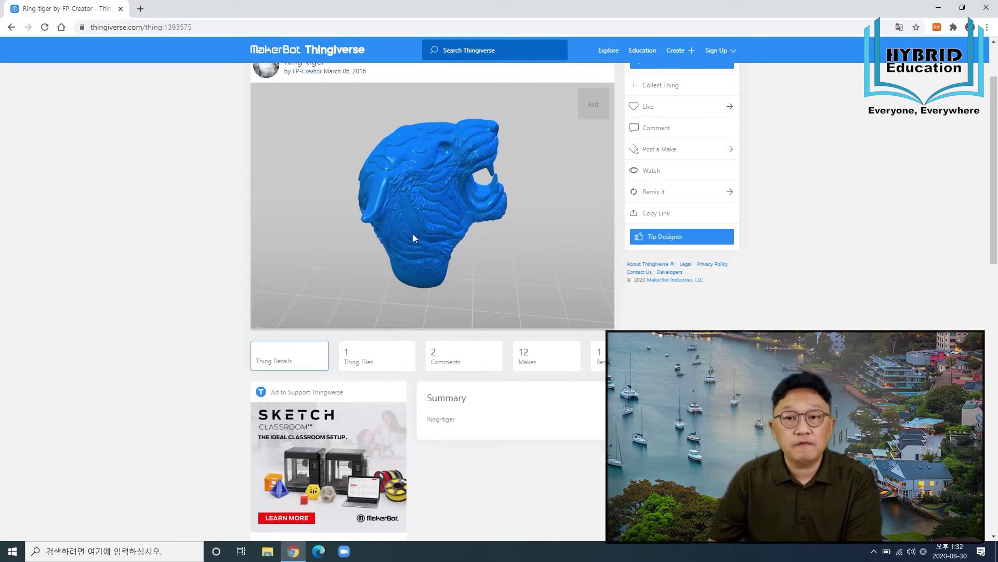
- Download Ring-tiger.stl from the model's Thing Files
left_click(350, 363)
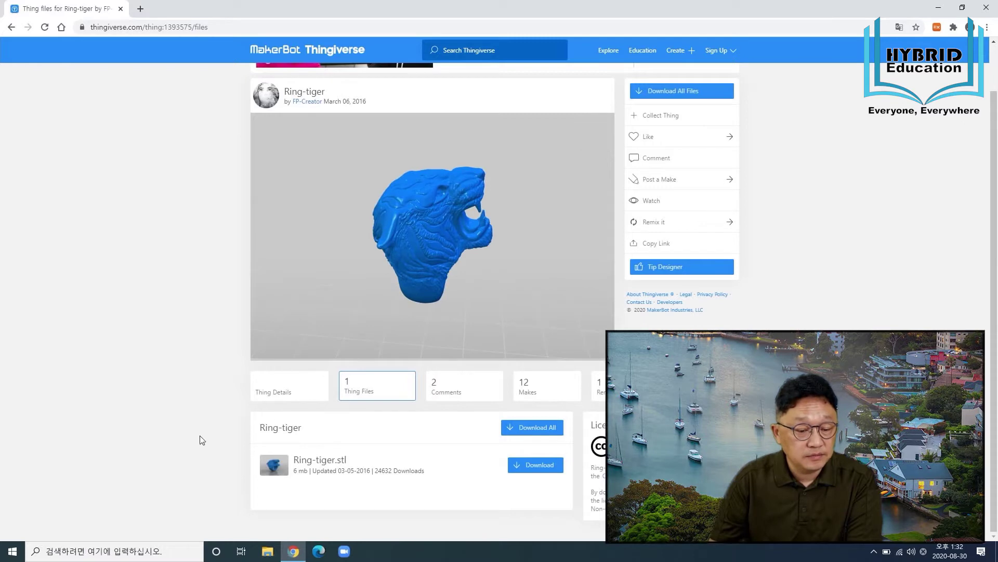
left_click(539, 464)
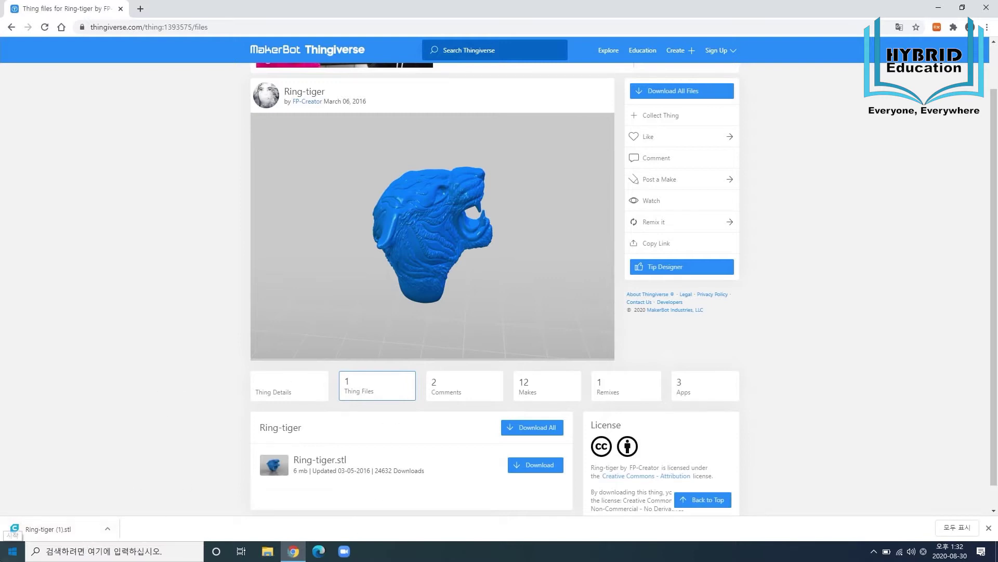
- Launch Ultimaker Cura 4.4 and minimize the browser window
key("super")
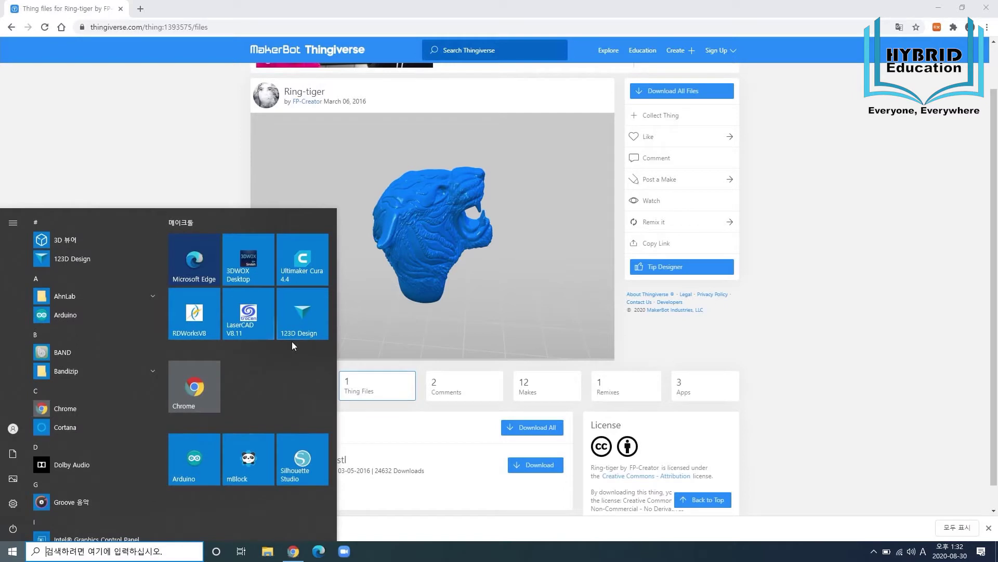
left_click(305, 274)
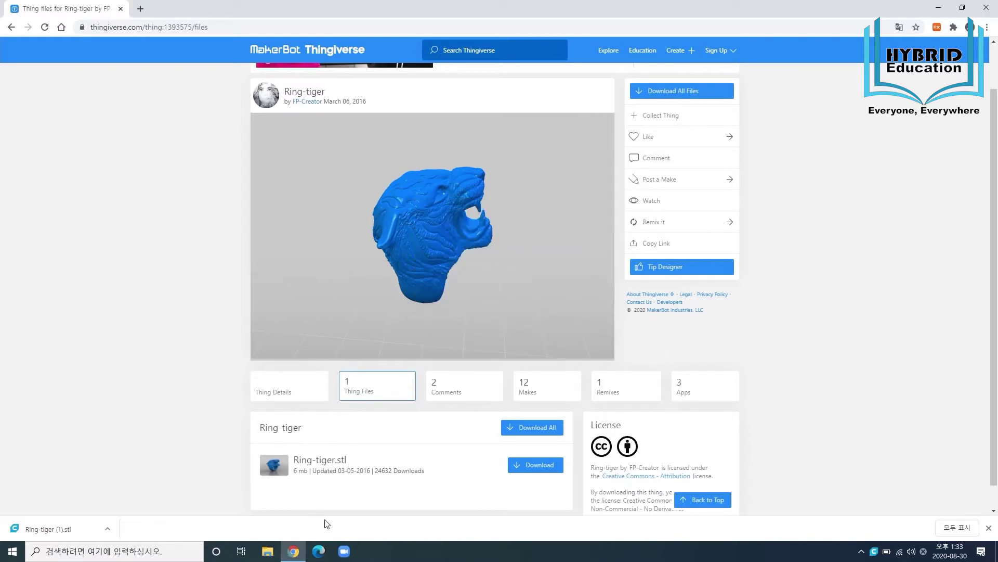
left_click(941, 8)
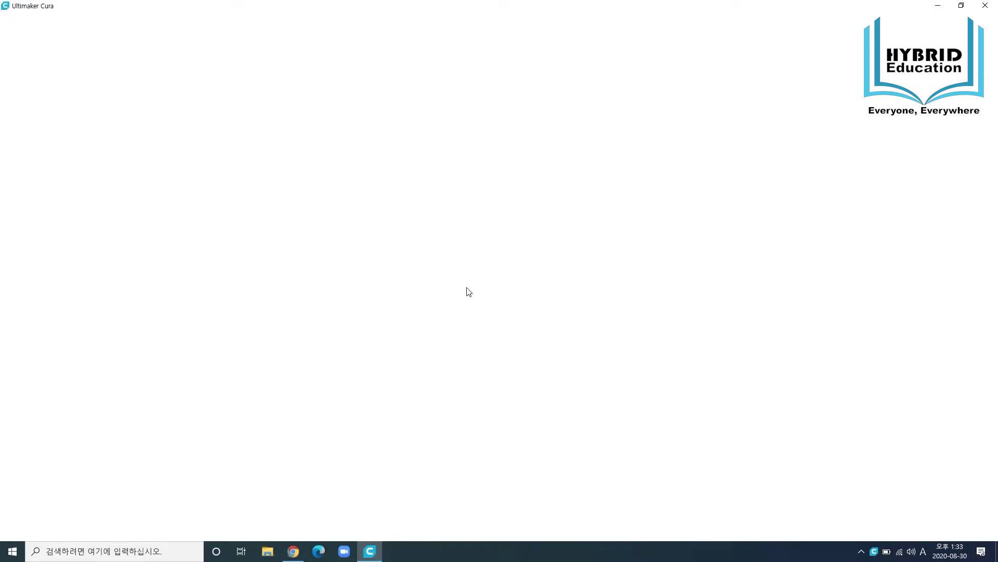
- Choose Wanhao Duplicator i3 from the preset printers
right_click_drag(388, 398, 456, 397)
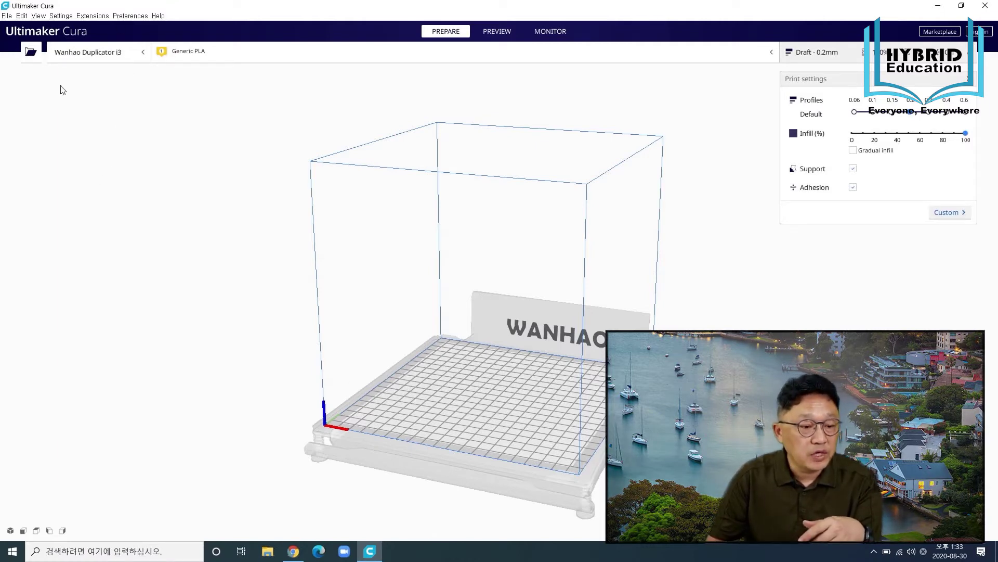
left_click(104, 53)
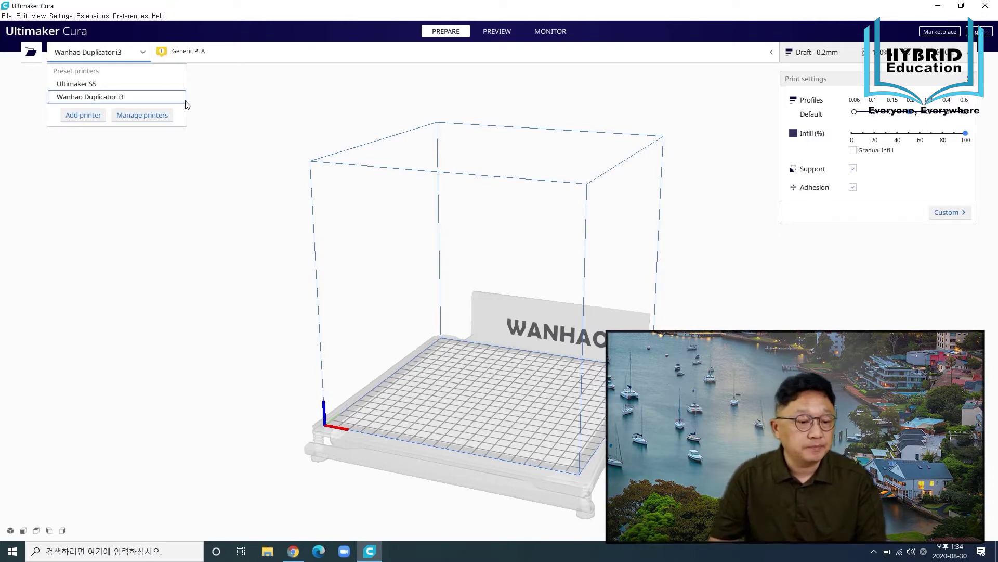
left_click(171, 102)
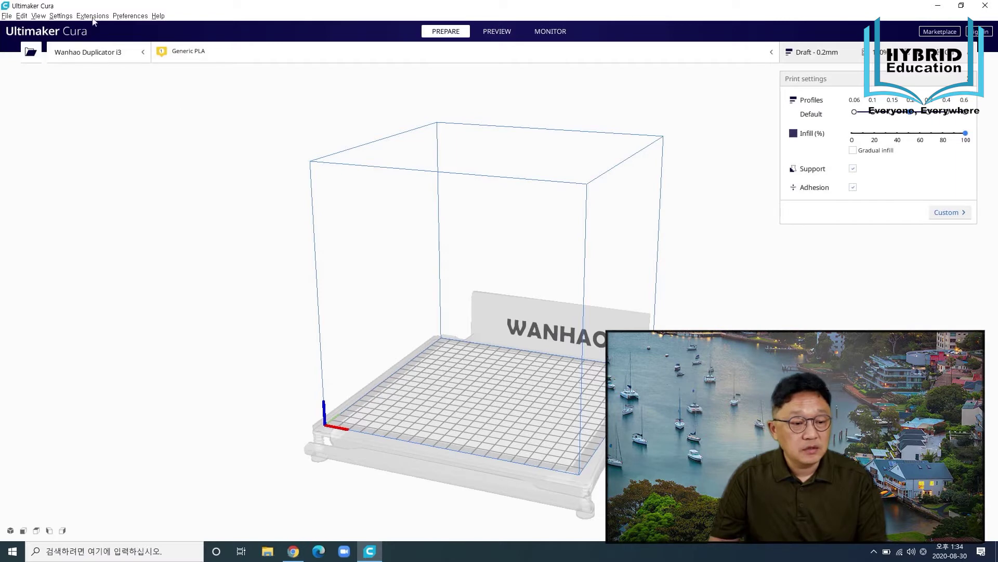
- Load the downloaded Ring-tiger (1) model from the Downloads folder onto the build plate
left_click(31, 55)
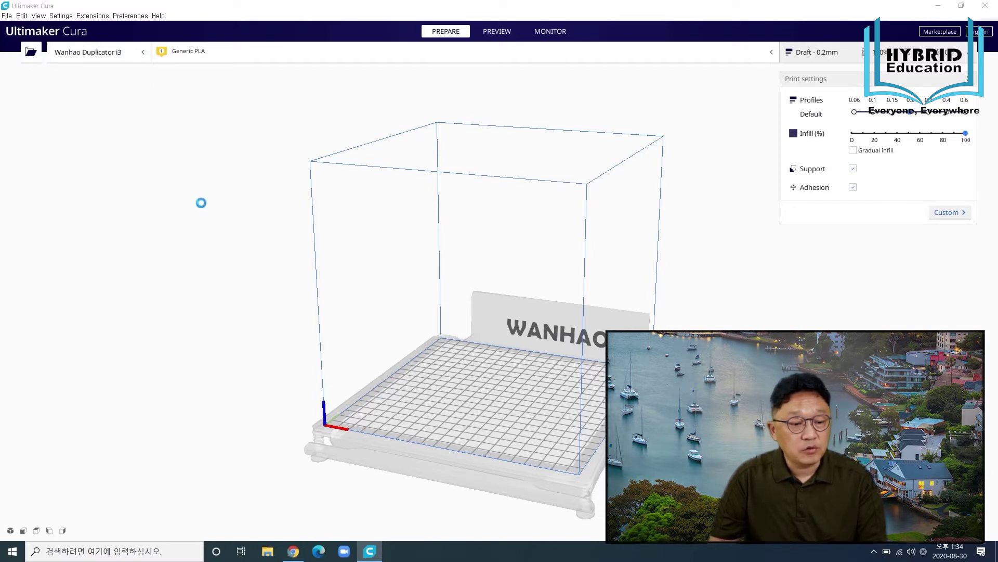
left_click(130, 103)
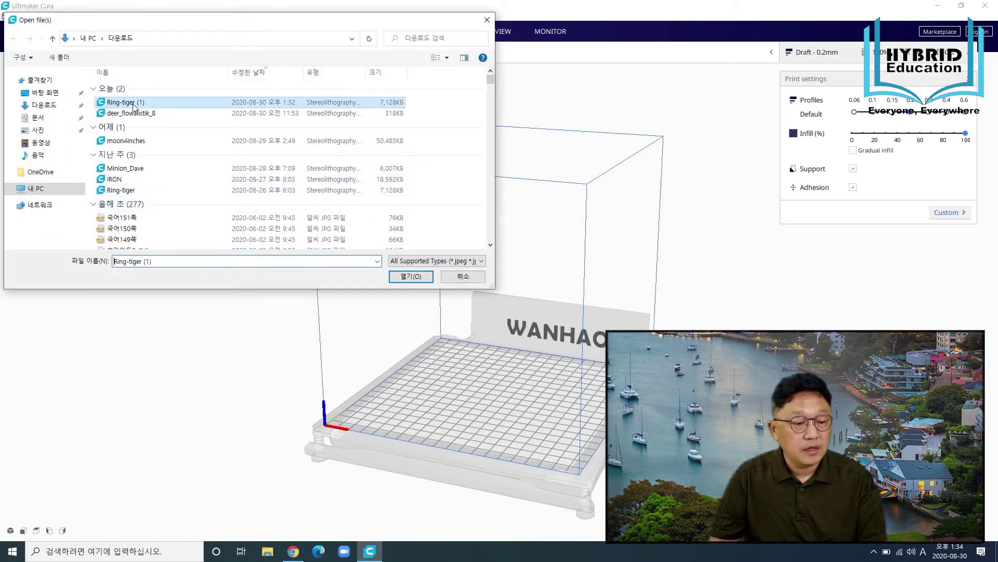
left_click(415, 279)
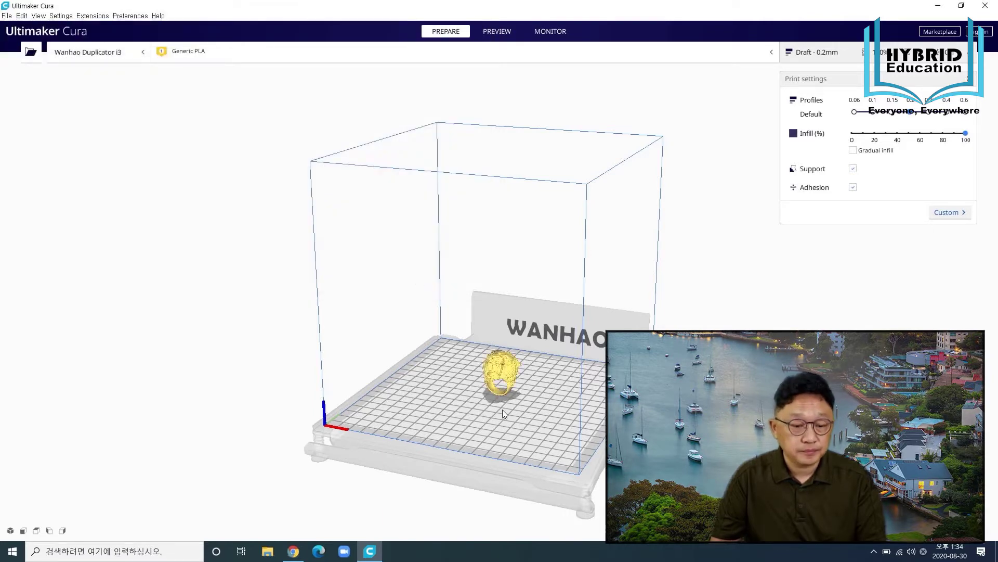
- Examine the tiger ring on the build plate up close, from its face to its side
scroll(503, 410, "up", 5)
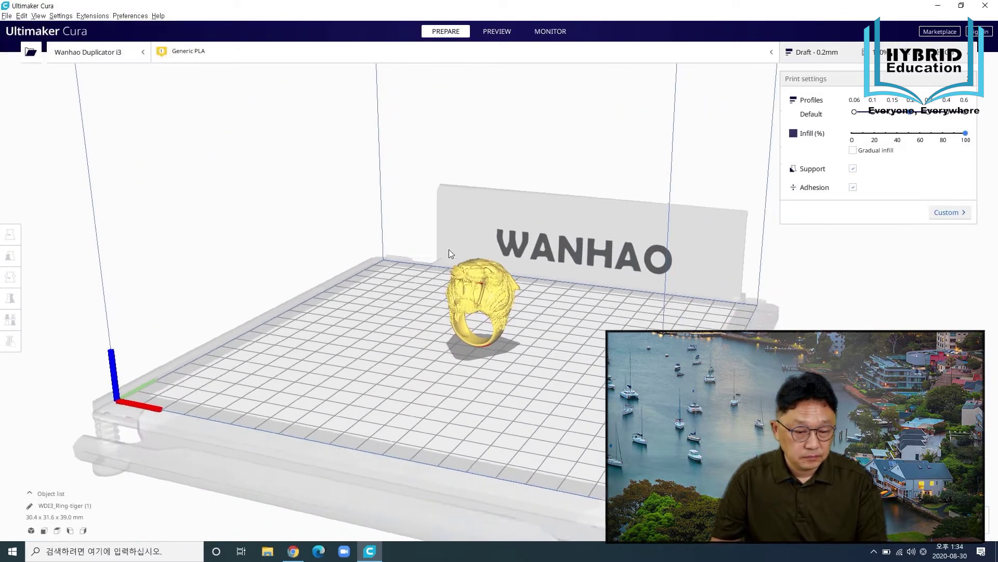
scroll(360, 235, "up", 8)
scroll(349, 152, "down", 5)
scroll(352, 158, "up", 5)
scroll(355, 163, "down", 3)
scroll(355, 160, "up", 3)
scroll(356, 150, "up", 2)
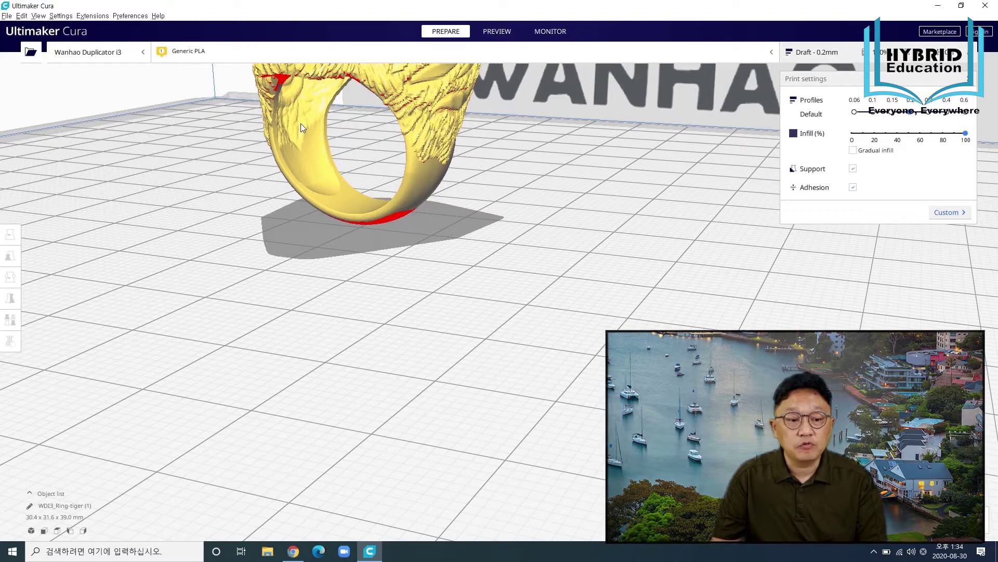
middle_click_drag(301, 129, 410, 208)
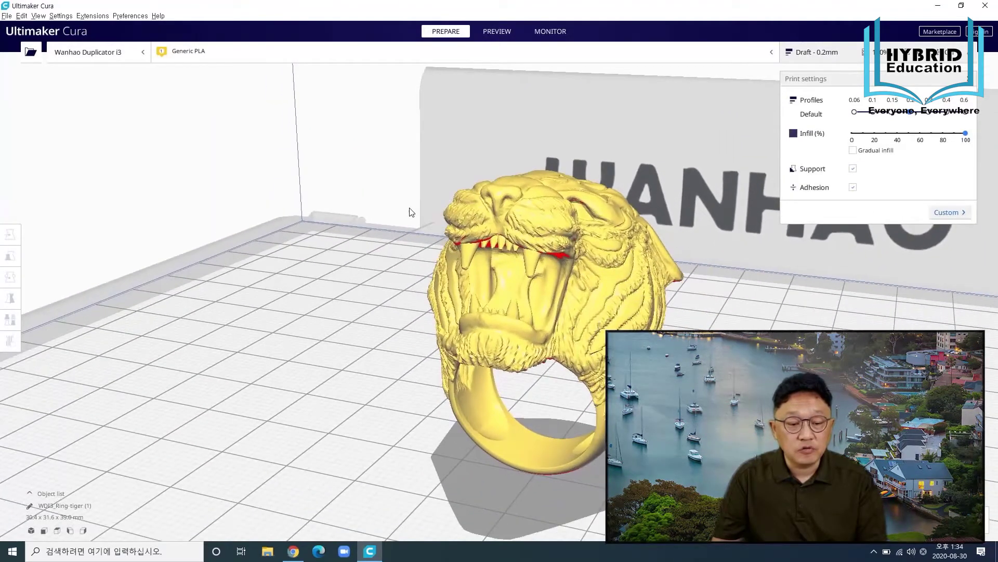
scroll(541, 277, "up", 3)
middle_click_drag(578, 302, 459, 292)
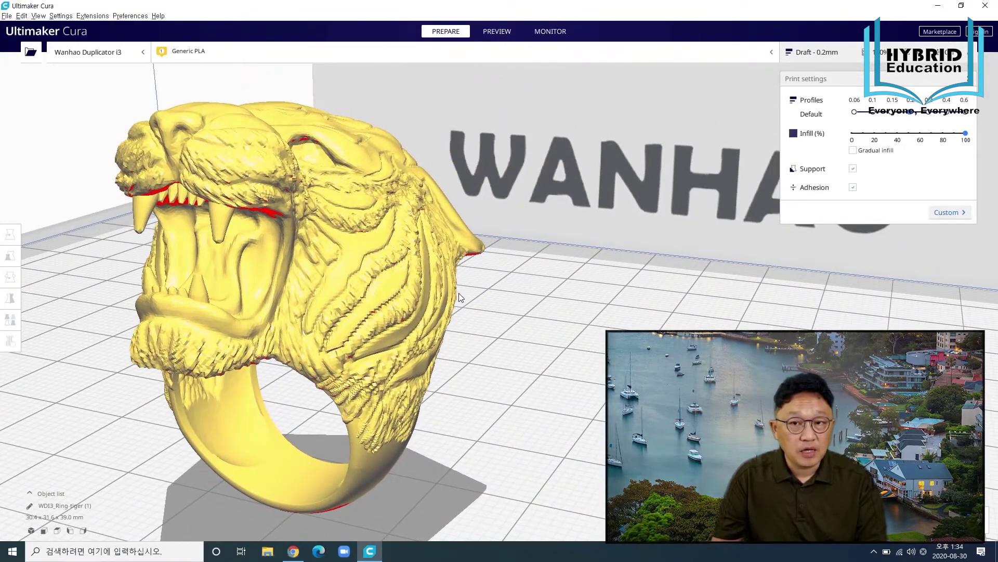
right_click_drag(459, 303, 435, 278)
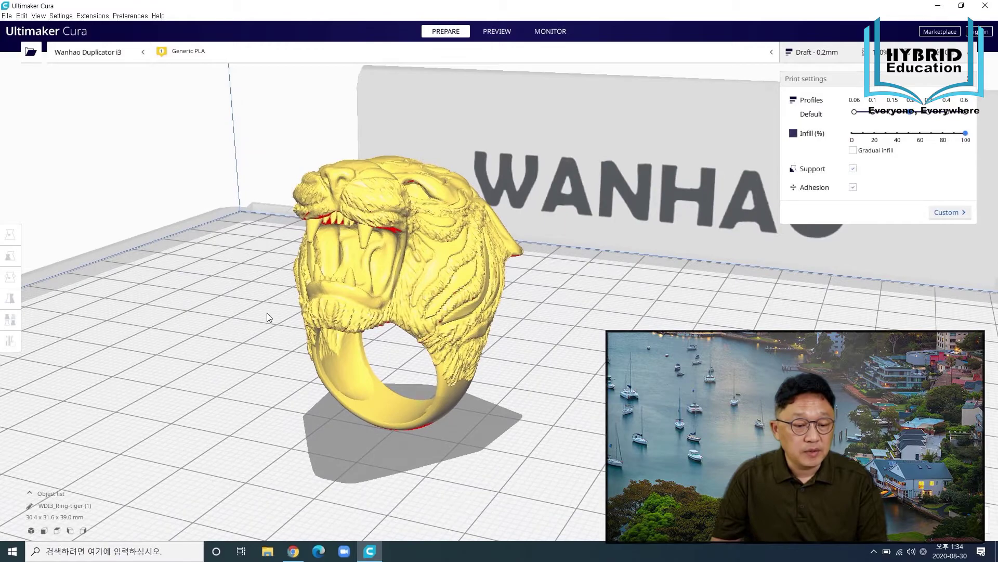
- Inspect the red overhang areas of the ring from low angles and from beneath the build plate
right_click_drag(280, 308, 454, 213)
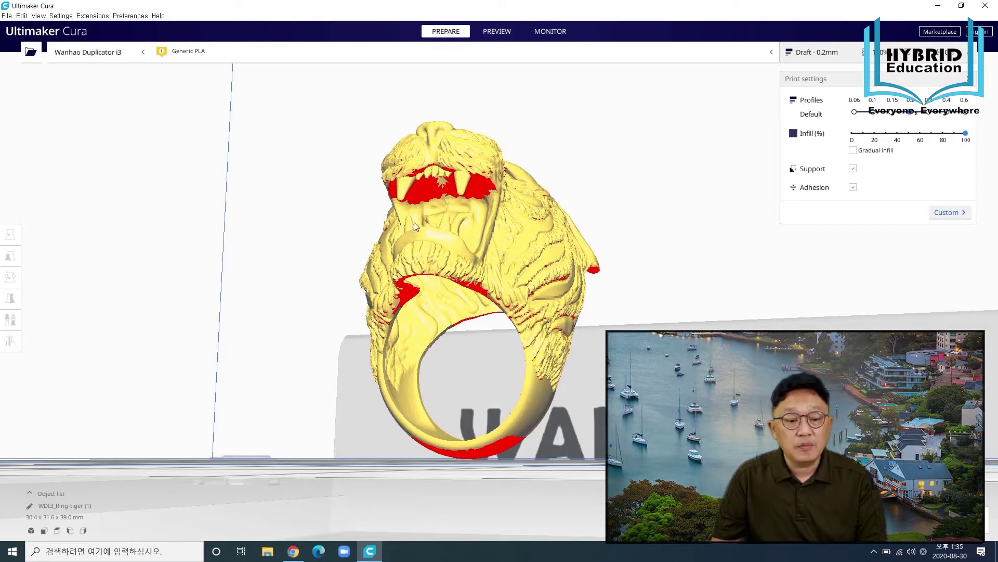
scroll(424, 204, "up", 3)
right_click_drag(429, 248, 421, 154)
right_click_drag(456, 314, 329, 325)
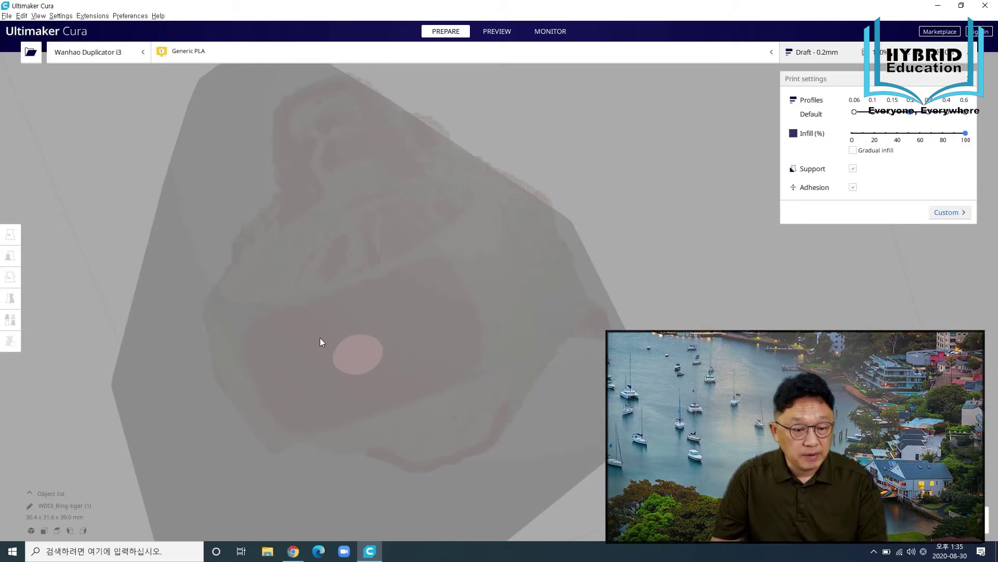
right_click_drag(472, 283, 399, 276)
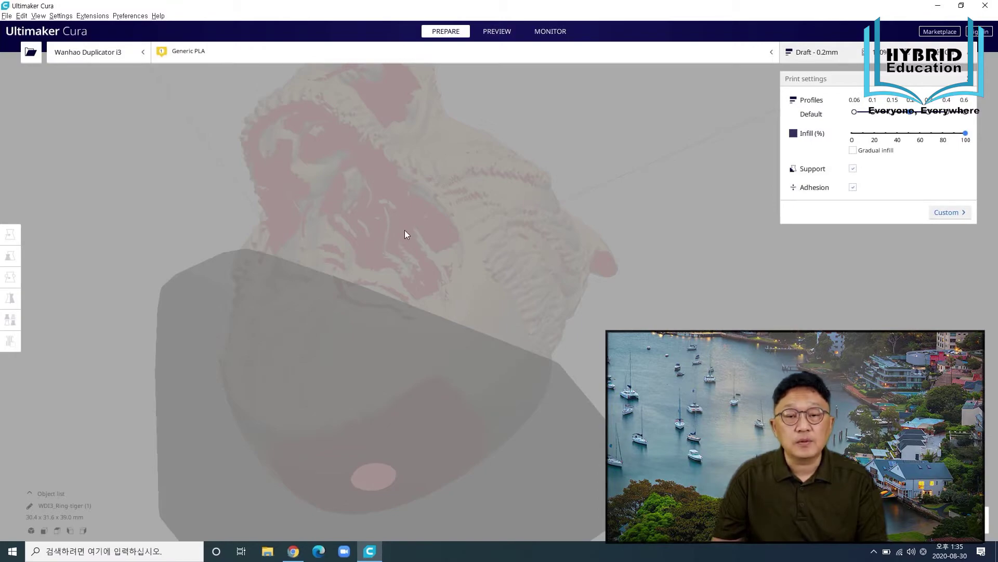
- Slice the tiger ring and open its layer preview to view the supports and brim
right_click_drag(402, 220, 451, 208)
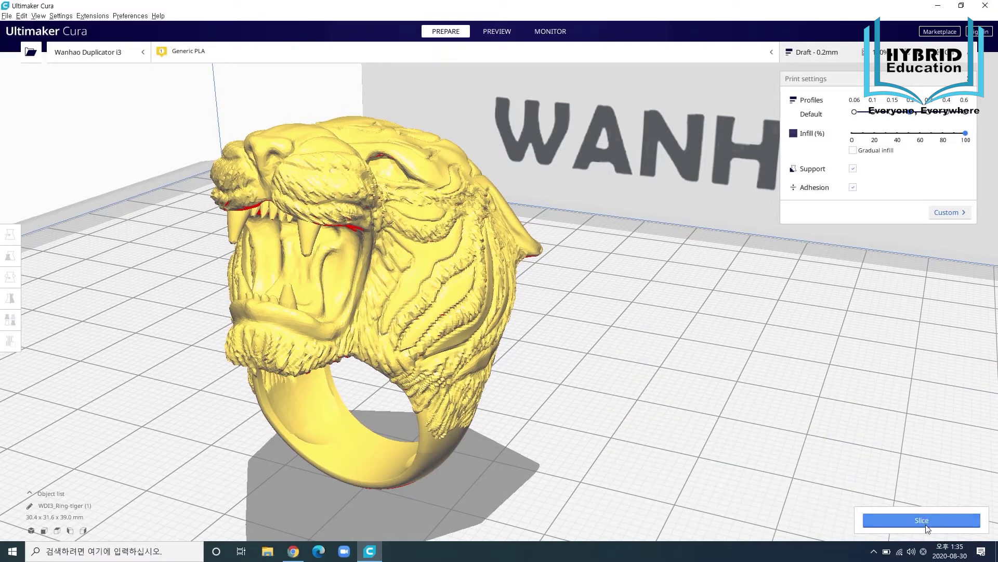
left_click(926, 527)
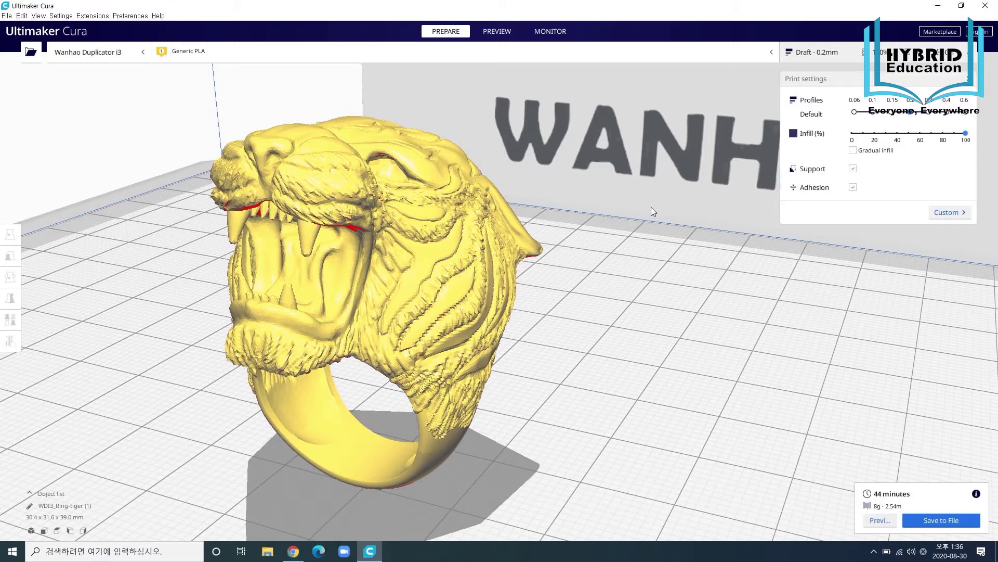
left_click(497, 32)
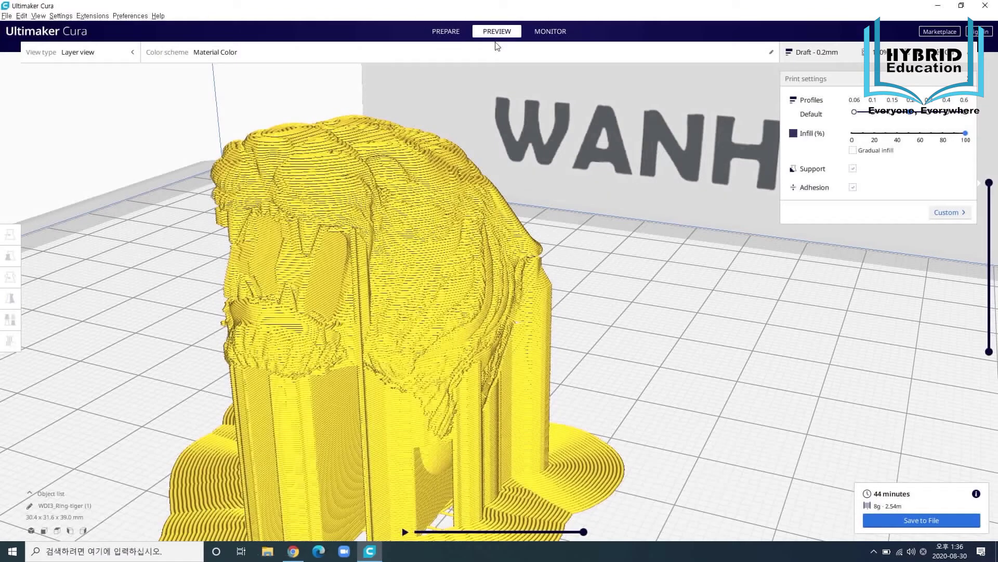
scroll(383, 242, "down", 4)
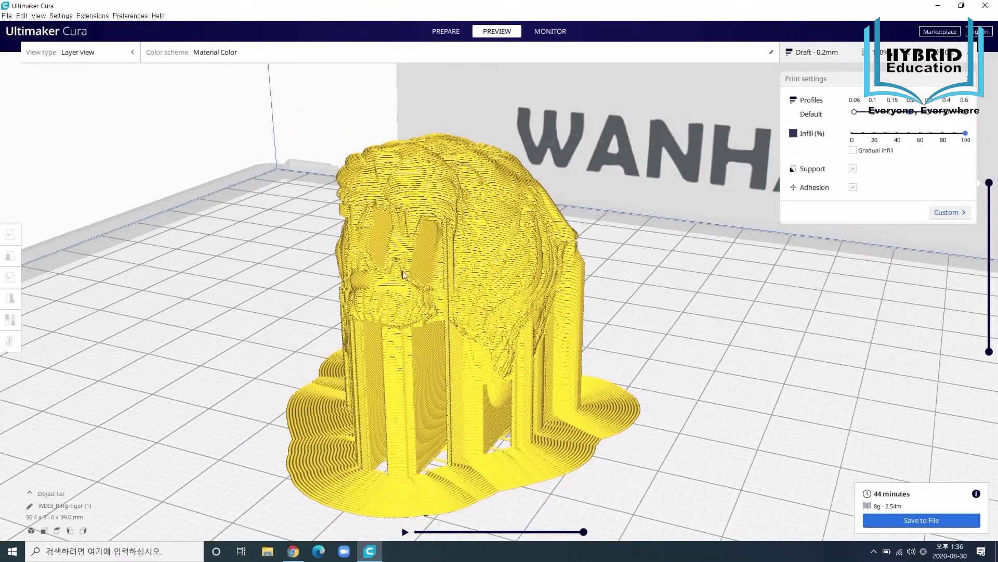
right_click_drag(483, 365, 433, 363)
mouse_move(486, 337)
right_mouse_down()
mouse_move(454, 333)
mouse_move(489, 335)
right_mouse_up()
- Lower the layer preview to layer 101 to inspect the ring's interior from above, and restore all layers
left_click_drag(989, 185, 989, 258)
right_click_drag(611, 265, 566, 367)
scroll(548, 352, "up", 2)
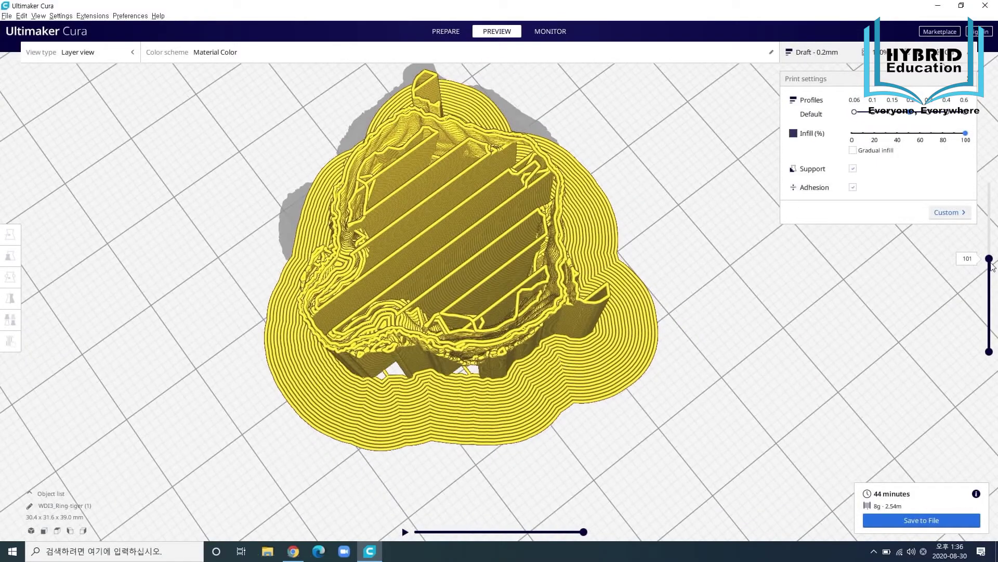
left_click_drag(990, 259, 989, 183)
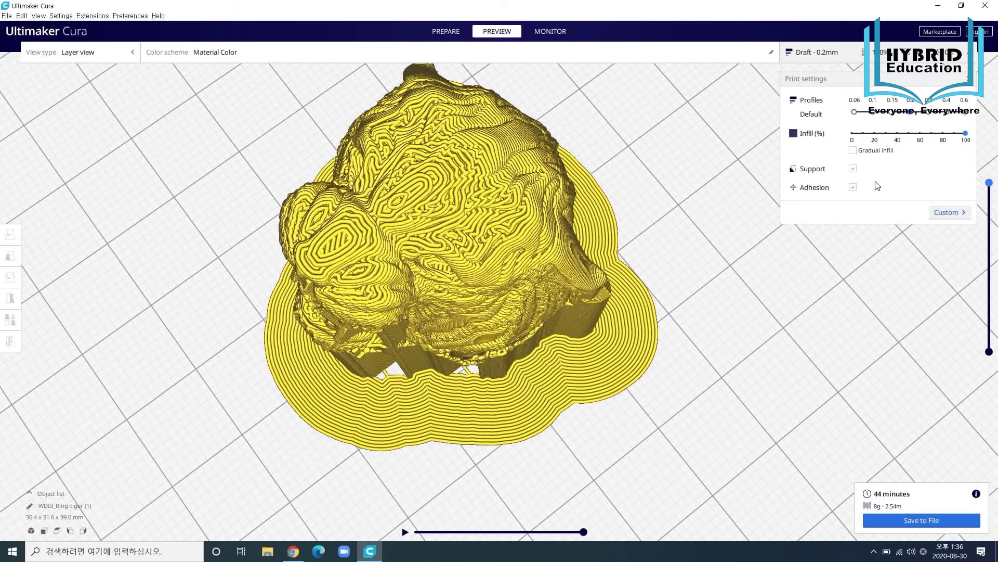
right_click_drag(679, 274, 531, 357)
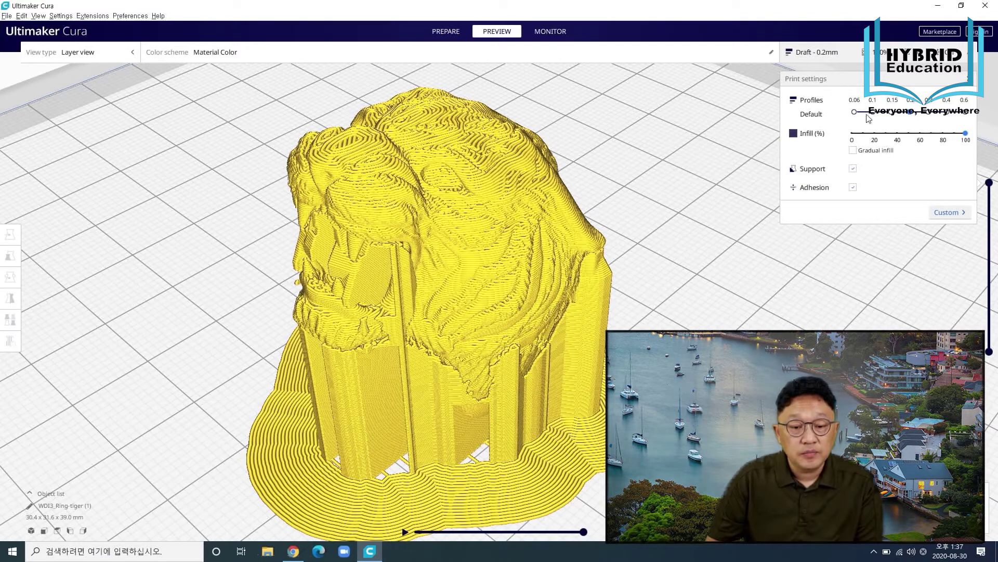
- Set the build plate adhesion type to Raft in the custom print settings and slice the ring again
left_click(943, 214)
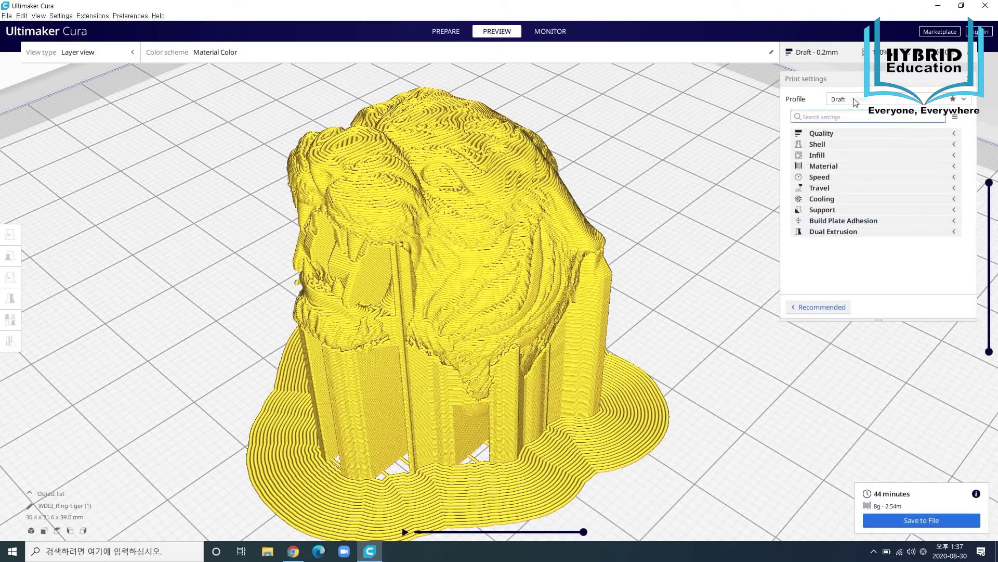
left_click(823, 223)
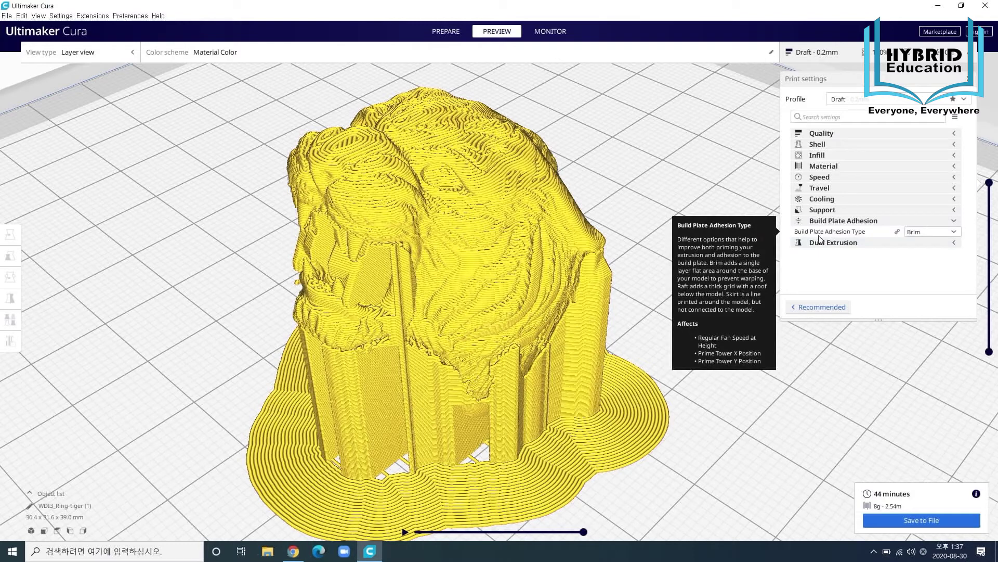
left_click(955, 233)
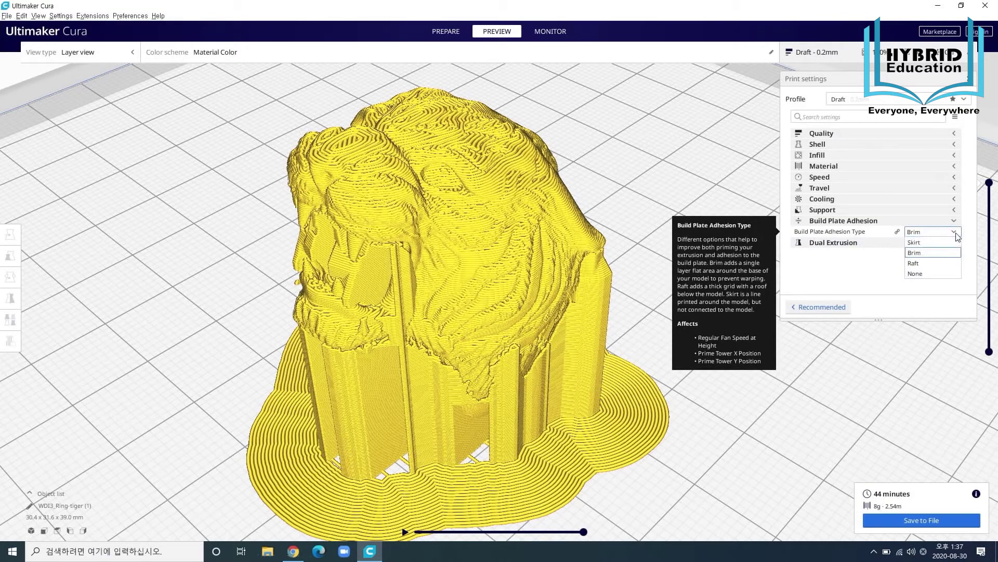
left_click(929, 265)
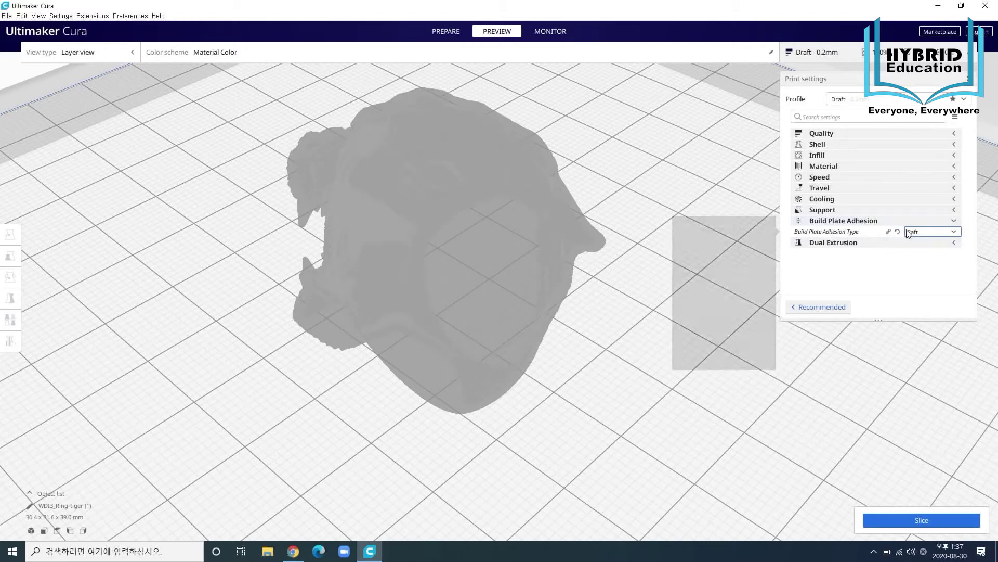
left_click(916, 521)
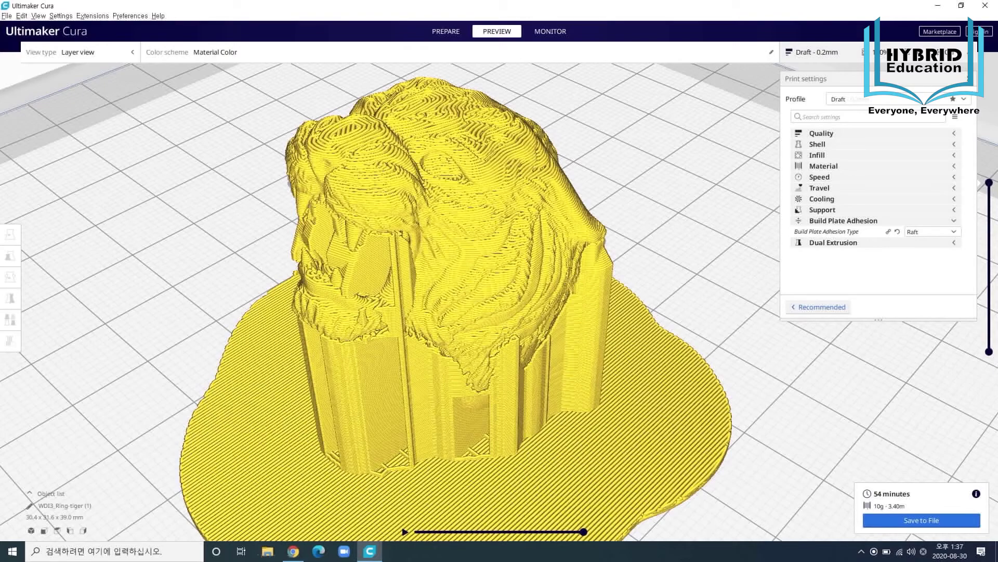
scroll(410, 255, "down", 3)
right_click_drag(489, 440, 540, 469)
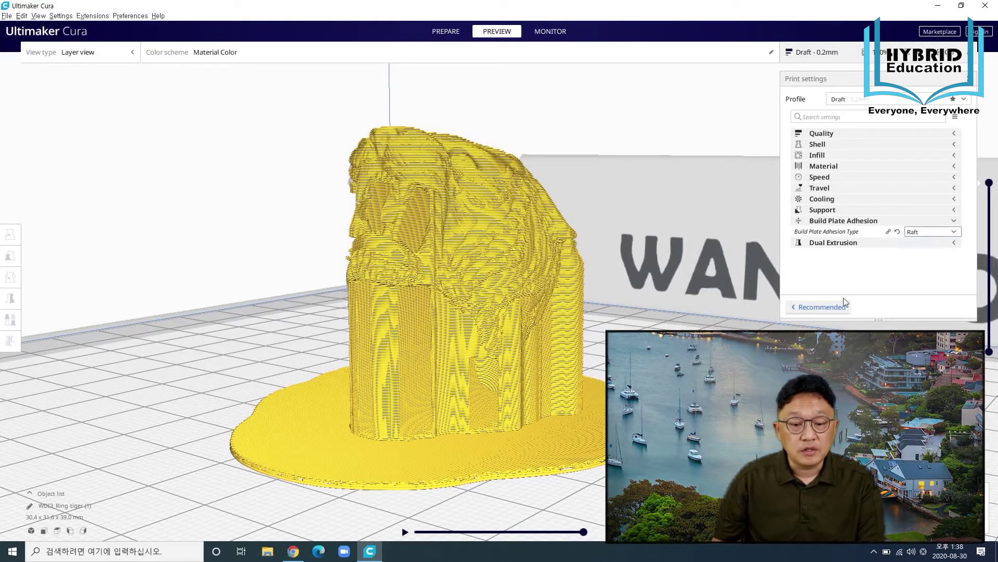
left_click(821, 307)
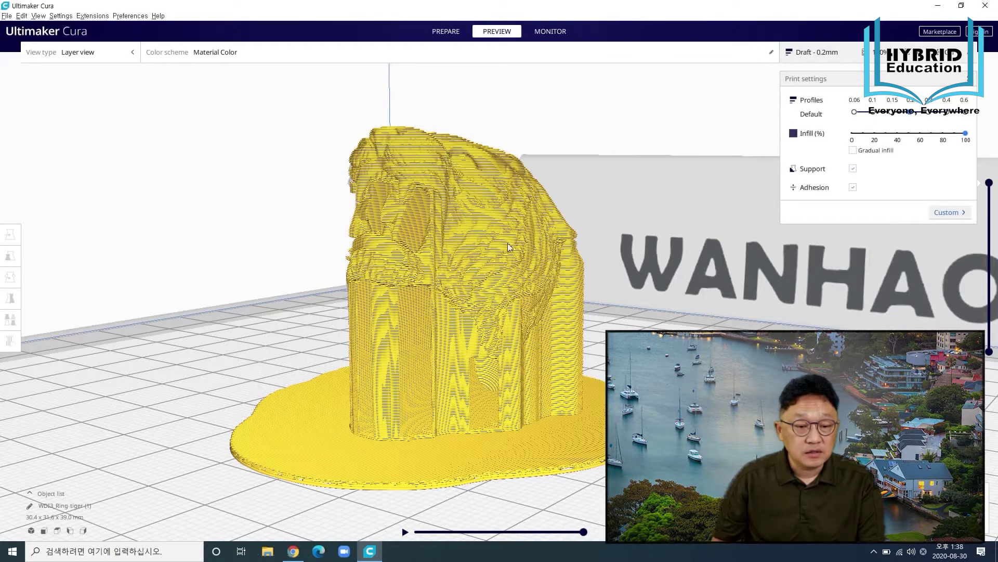
left_click(446, 31)
left_click(495, 30)
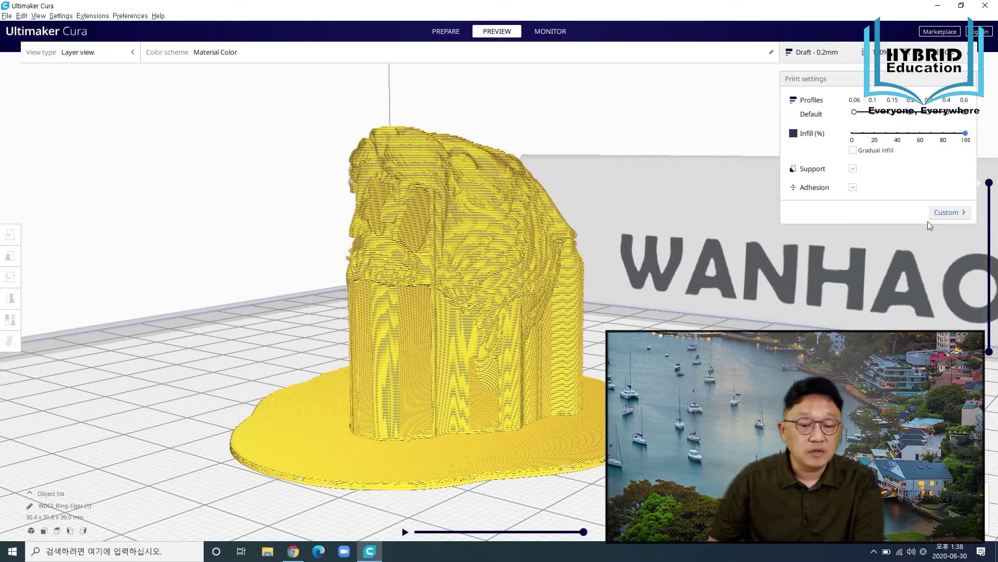
- Review the custom layer height in the Quality settings and the wall thickness in the Shell settings
left_click(946, 212)
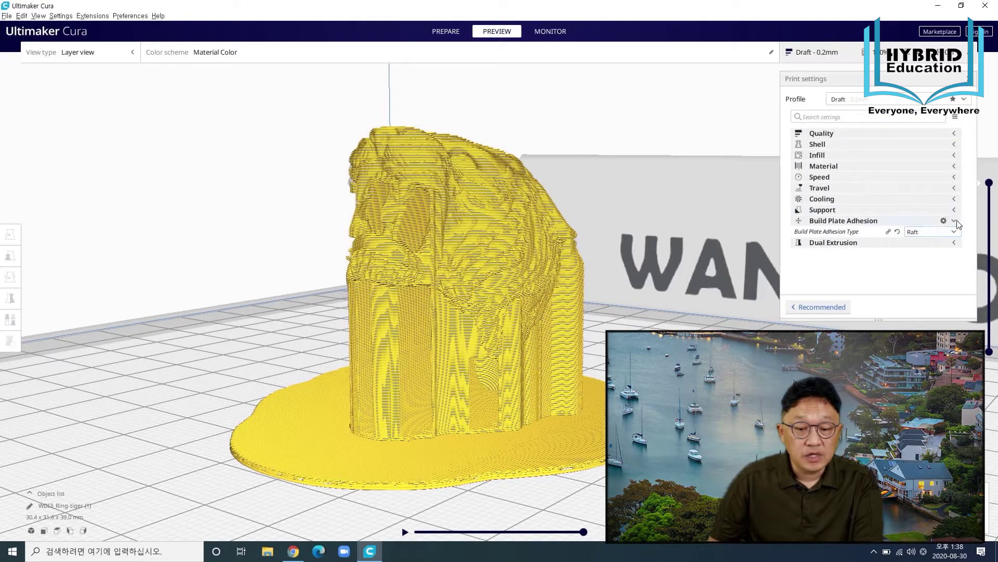
left_click(956, 224)
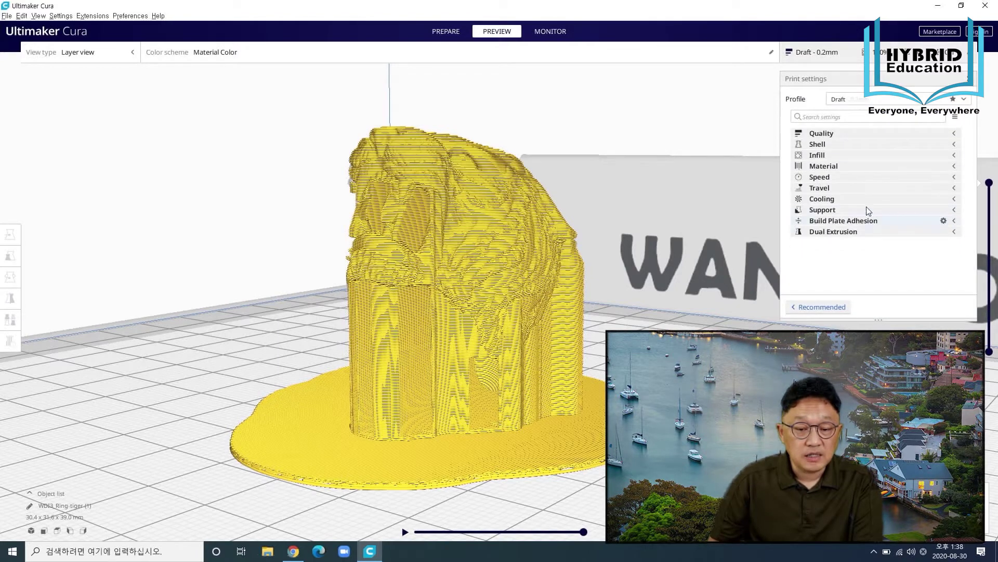
left_click(829, 135)
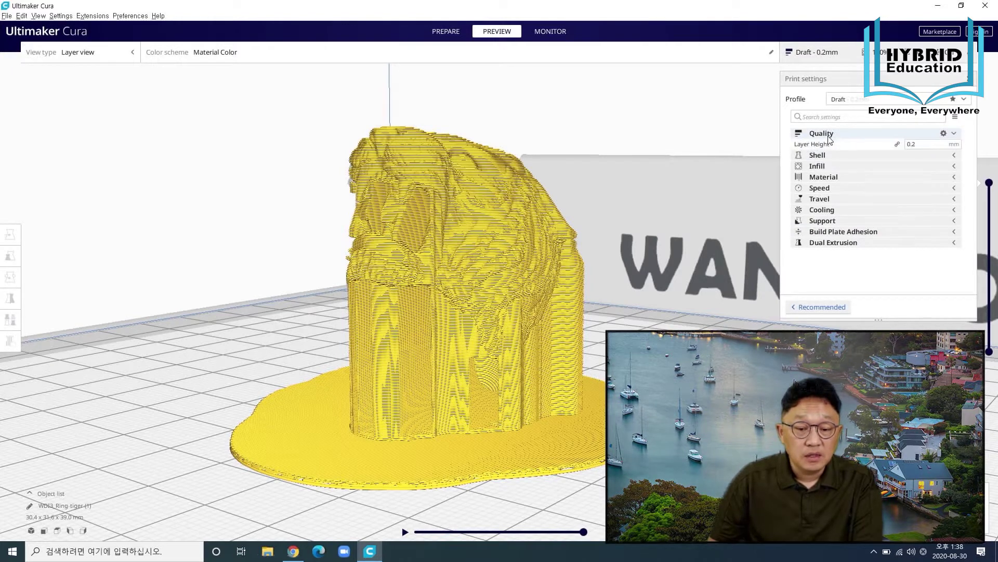
left_click(930, 145)
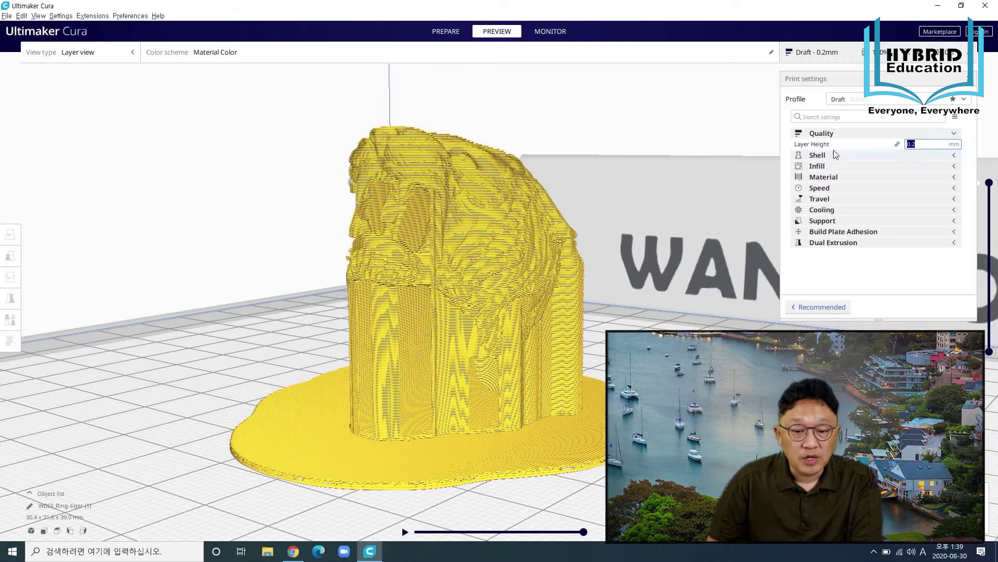
left_click(957, 159)
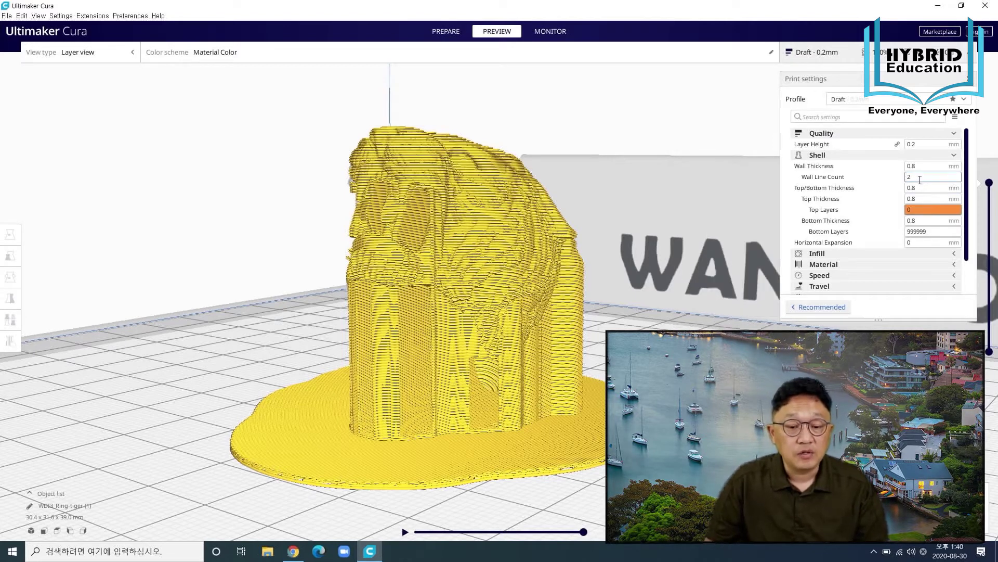
left_click(912, 165)
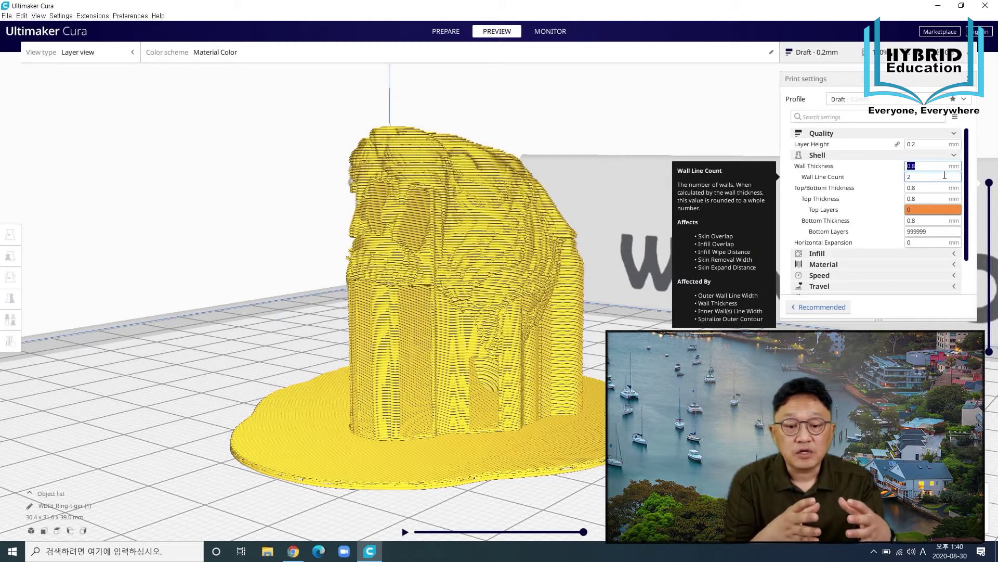
- Set the shell's top/bottom thickness to 1.2 mm, with 3 bottom layers and 3 top layers
left_click(920, 188)
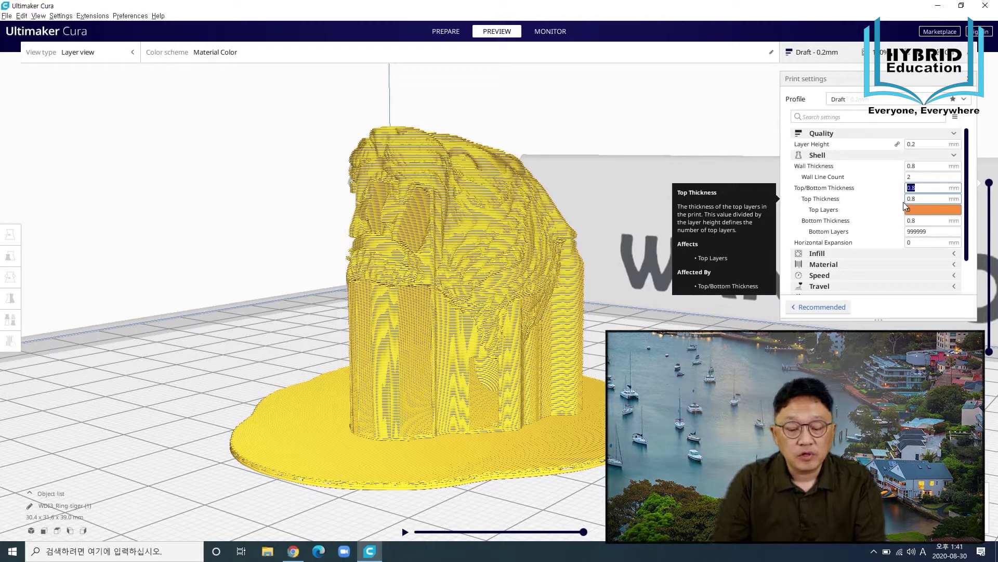
type("1.2")
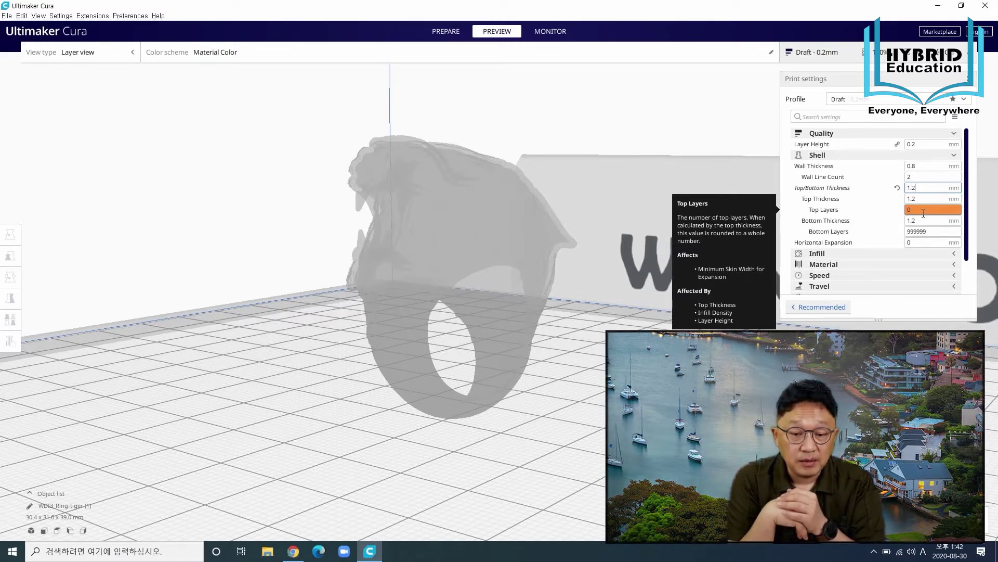
scroll(903, 212, "down", 2)
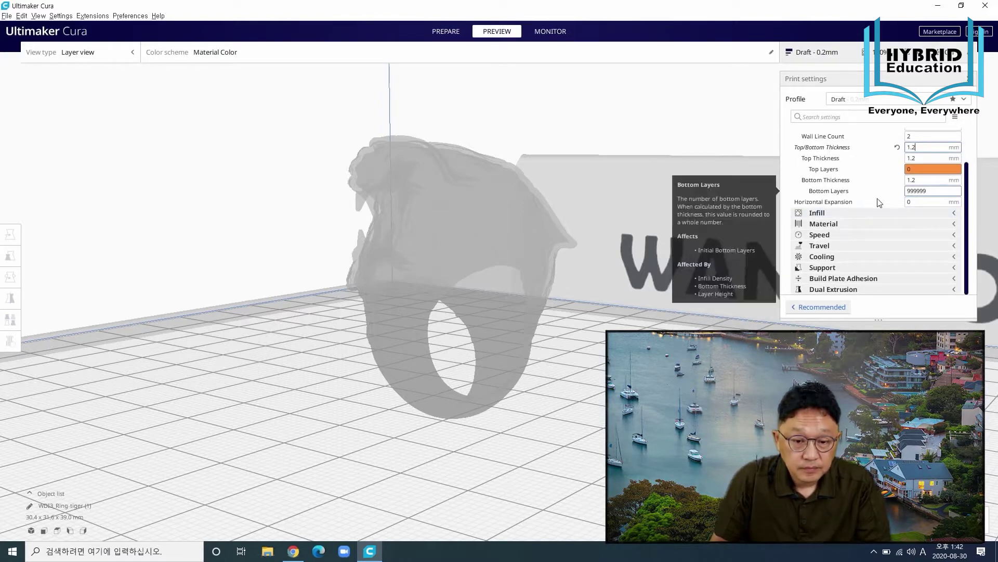
double_click(909, 191)
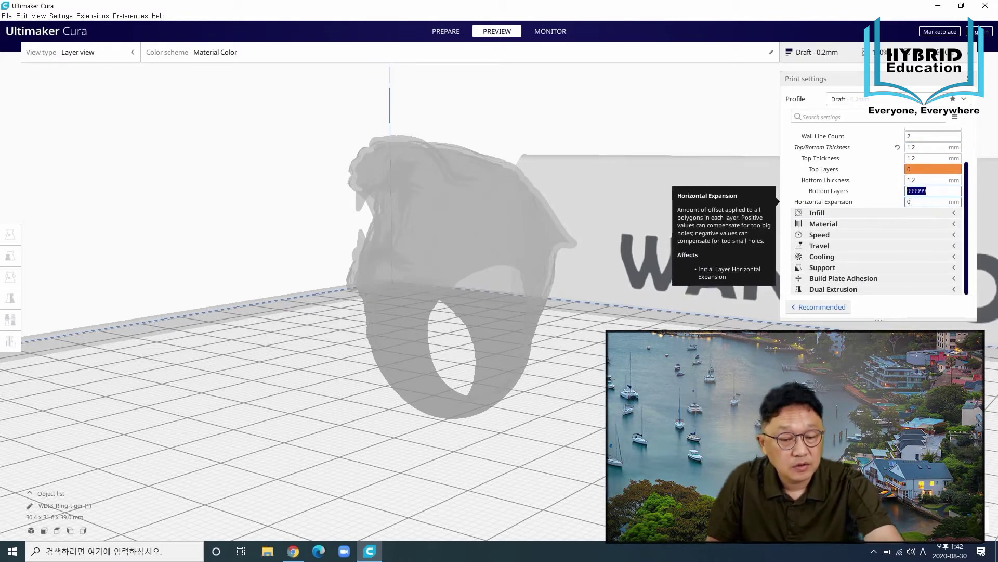
type("3")
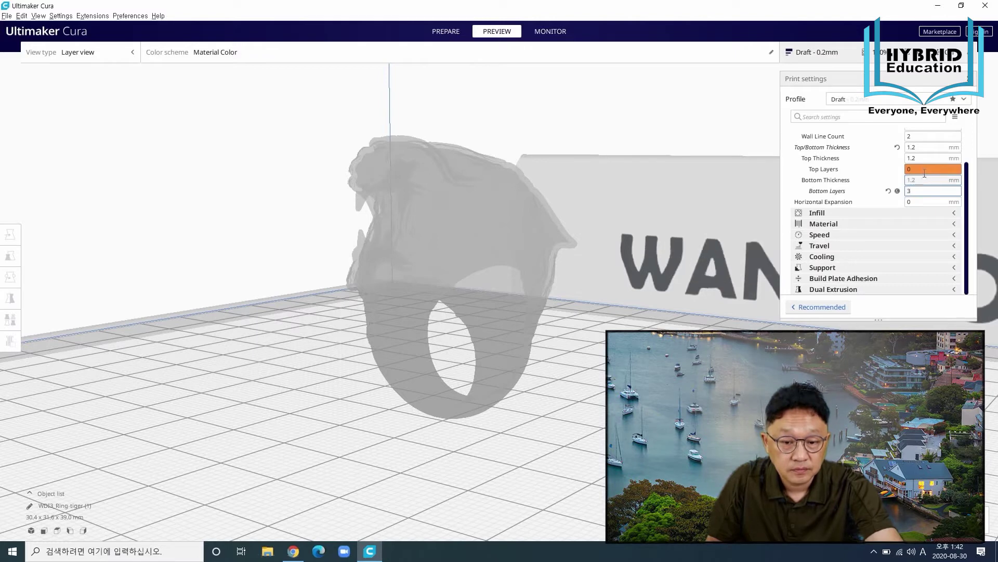
double_click(922, 169)
type("3")
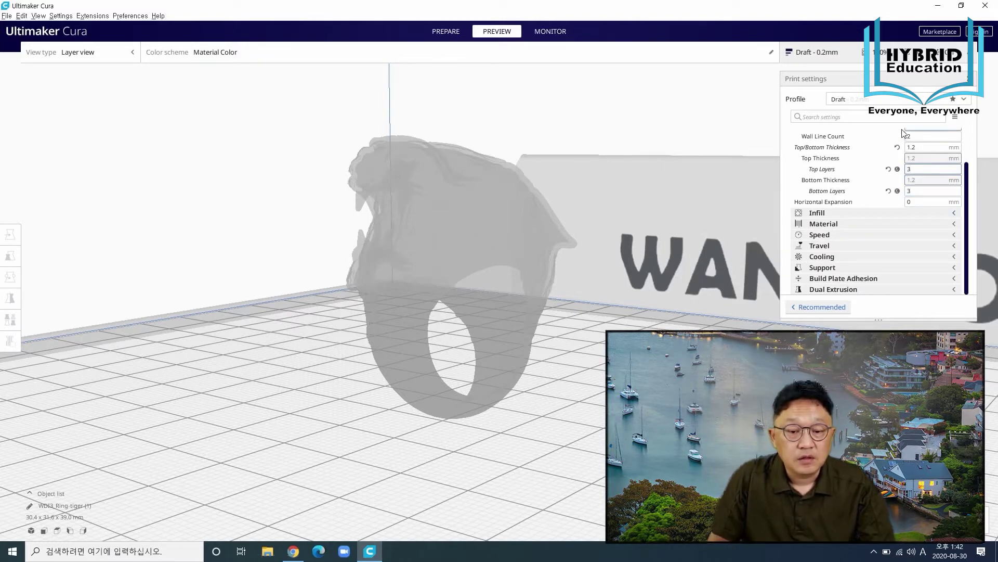
scroll(890, 164, "up", 2)
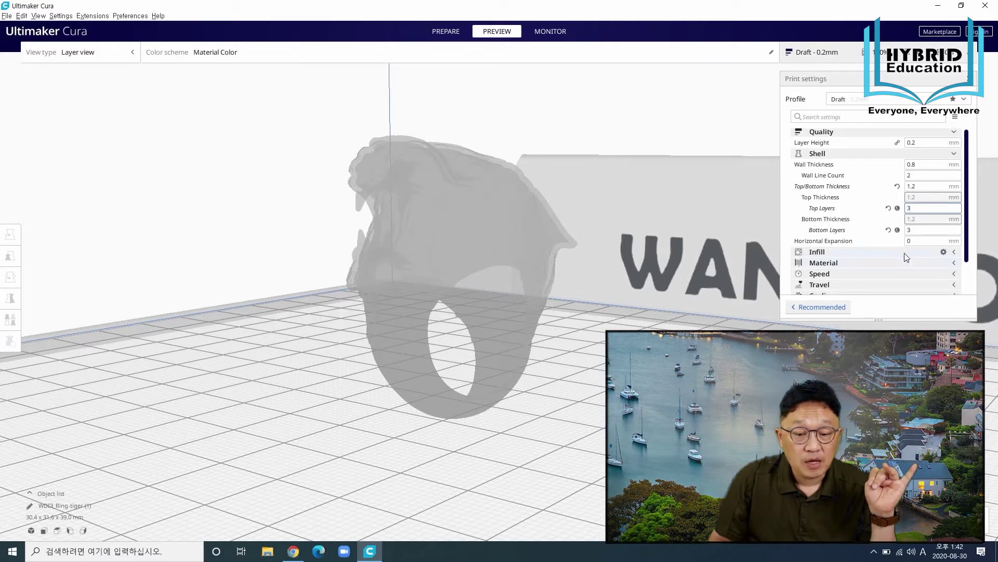
- Review the infill density and the available infill patterns, keeping Lines as the pattern
left_click(831, 251)
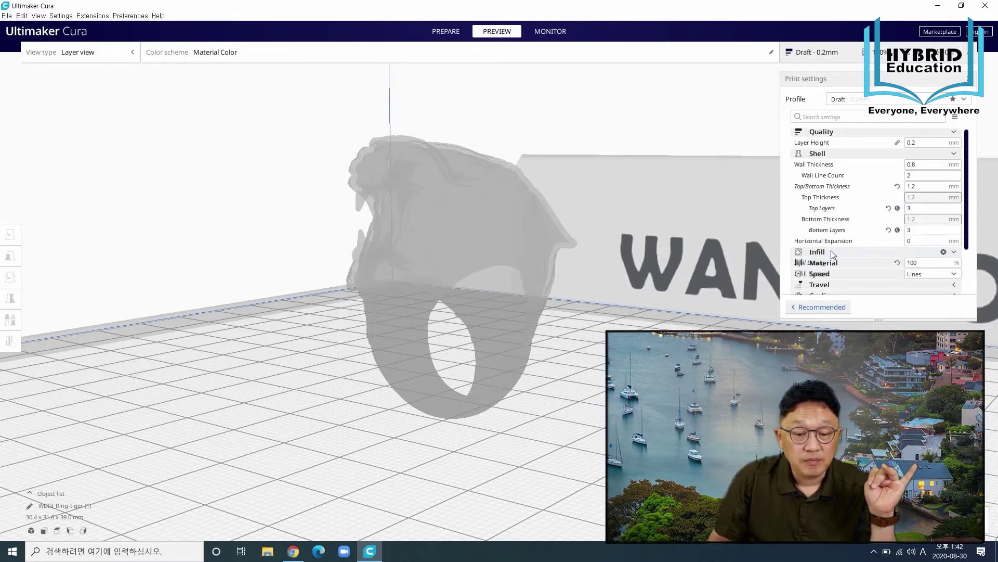
scroll(863, 249, "down", 2)
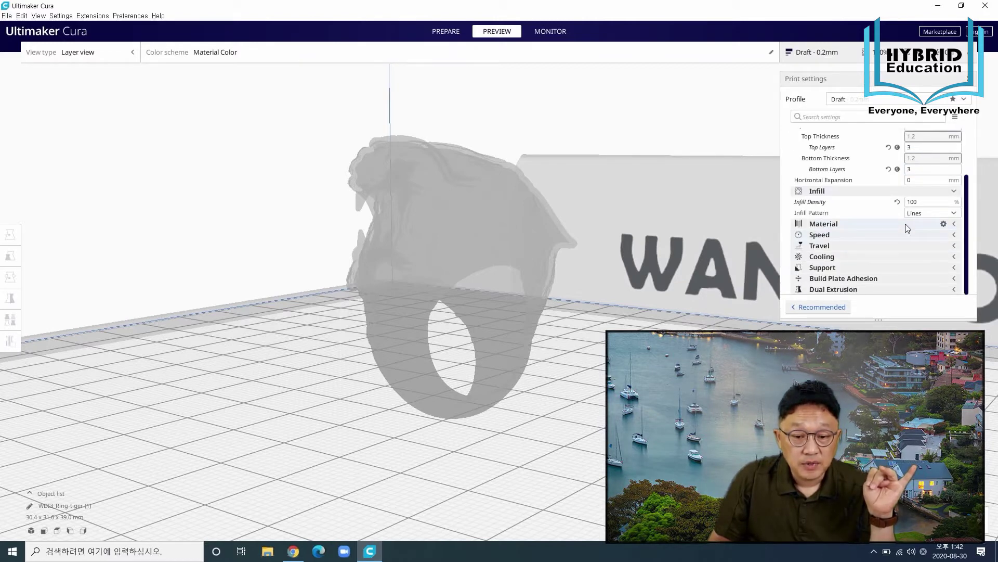
left_click_drag(921, 201, 906, 203)
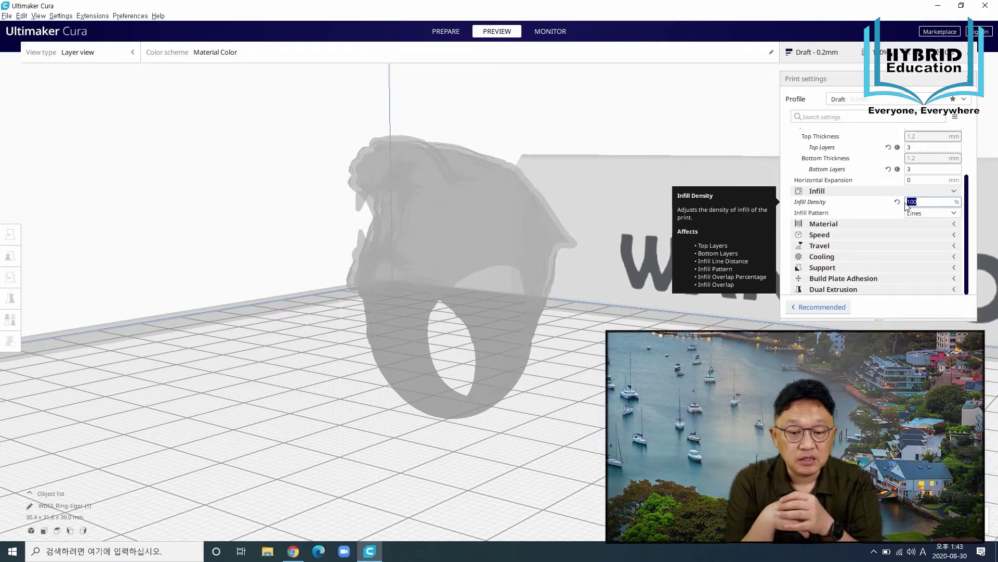
left_click(955, 213)
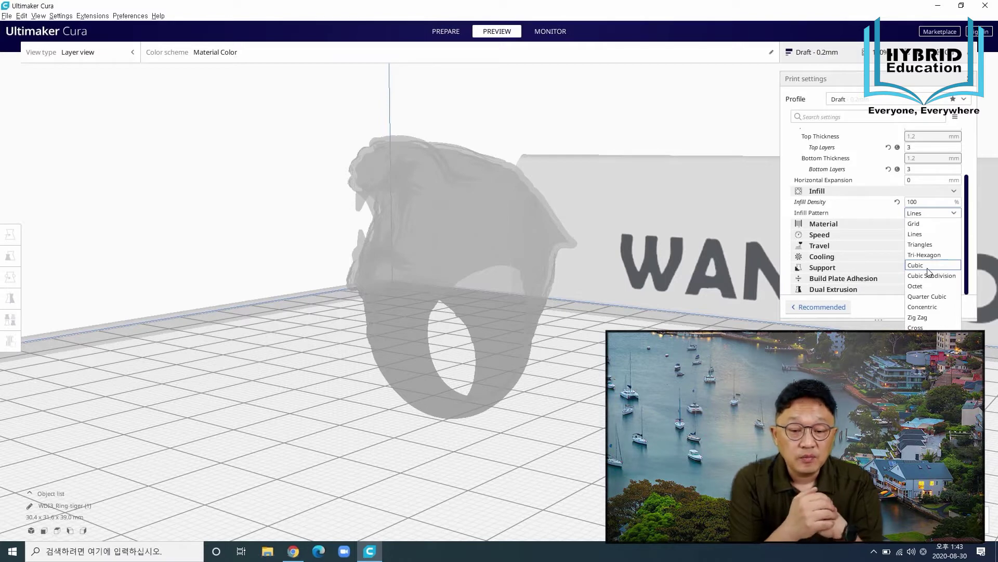
left_click(923, 239)
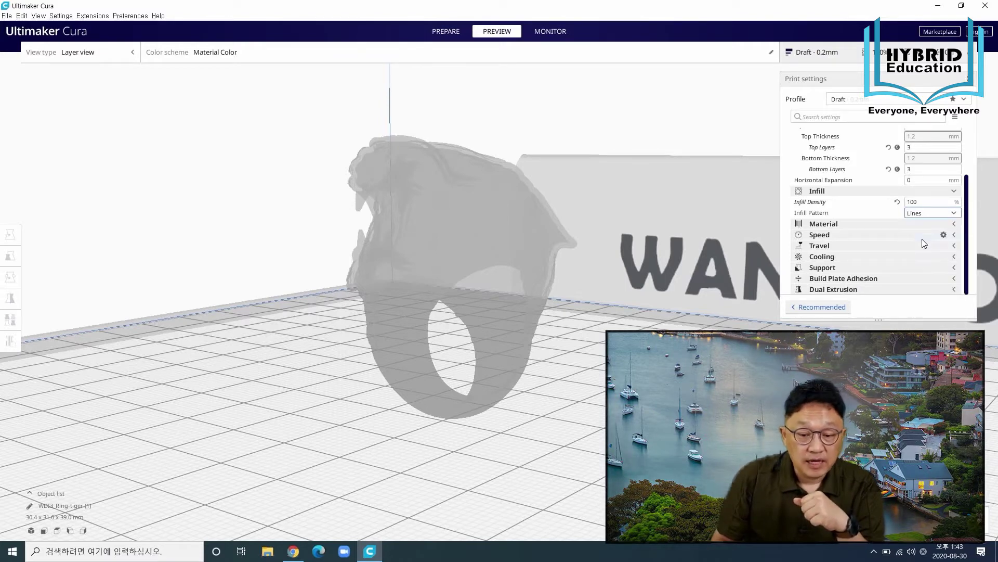
left_click(936, 218)
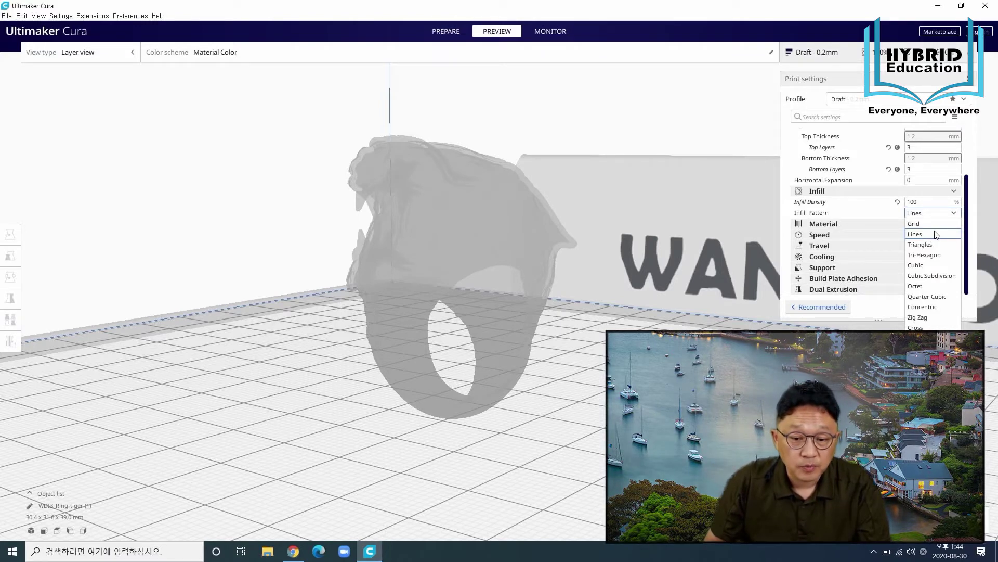
left_click(936, 235)
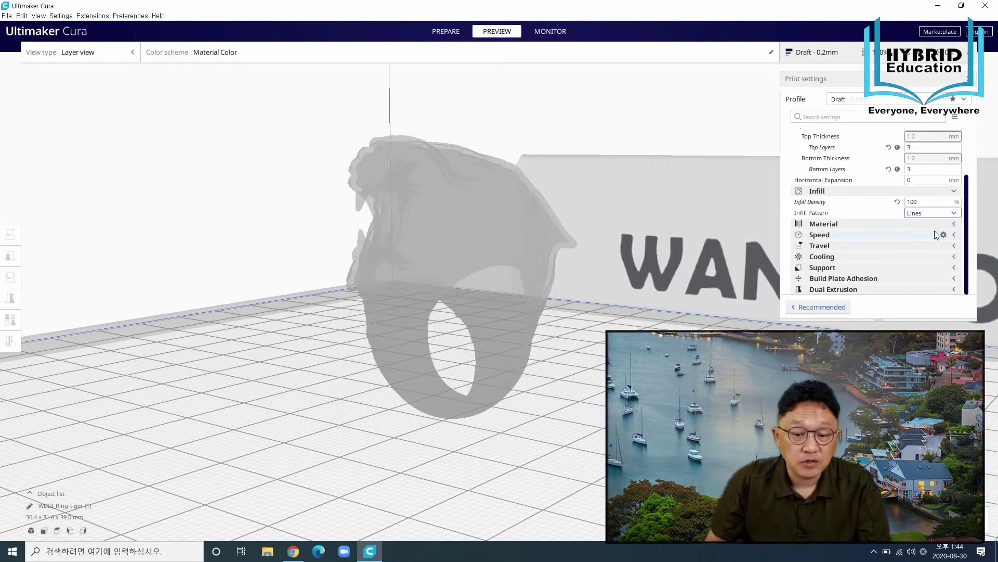
- Set the printing temperature to 210 °C in the Material settings
left_click(878, 224)
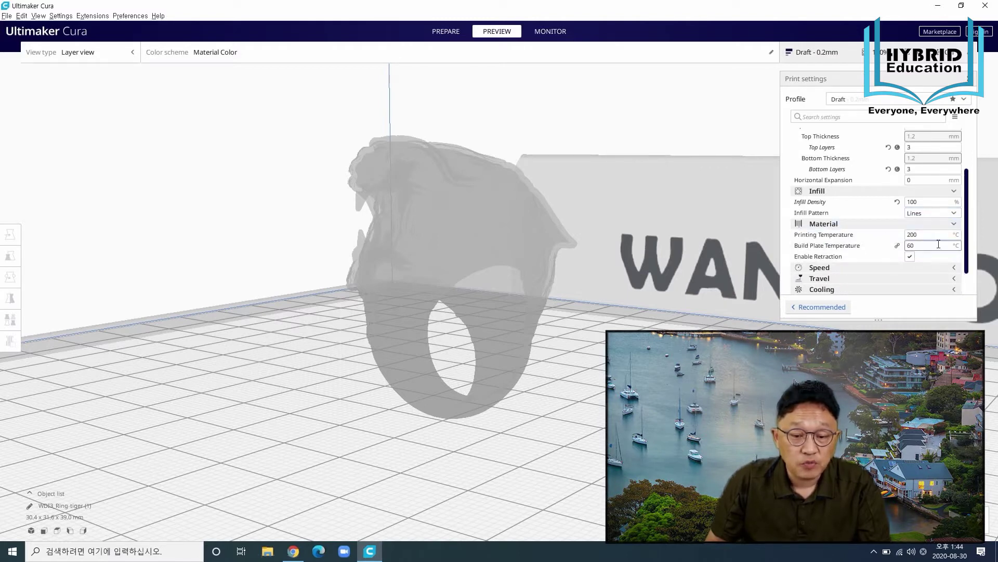
left_click_drag(919, 235, 898, 239)
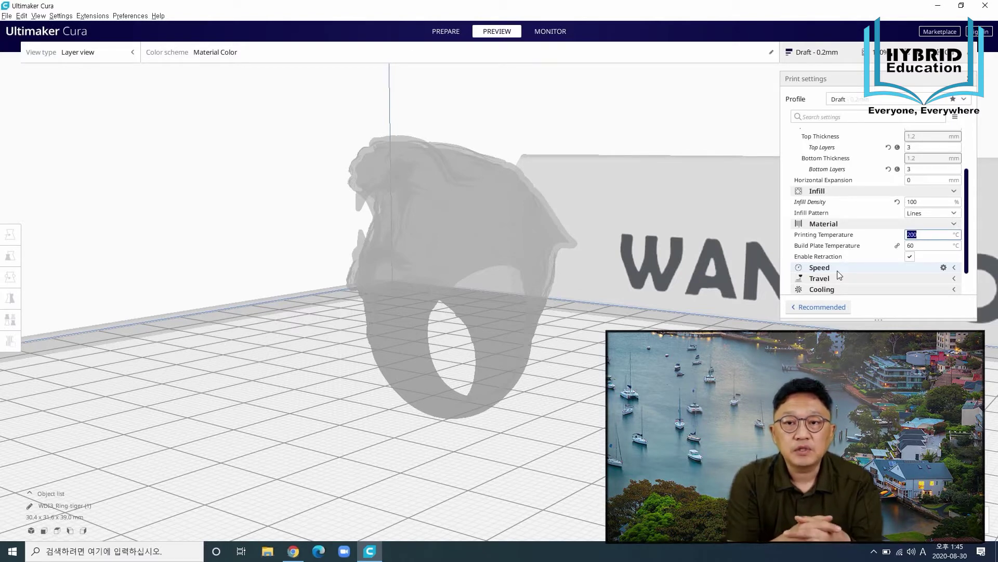
type("210")
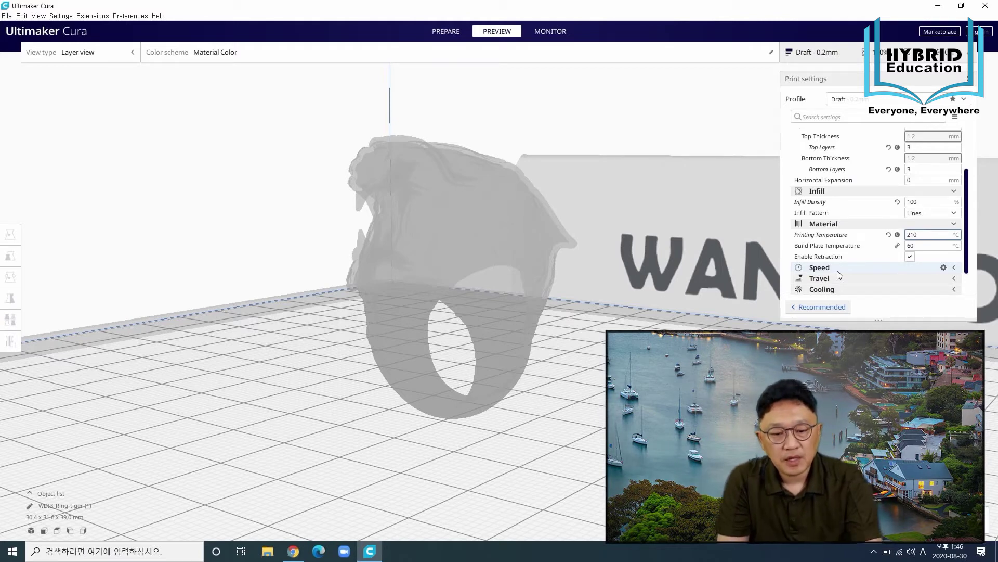
- Set the print speed to 40 mm/s in the Speed settings
left_click(953, 269)
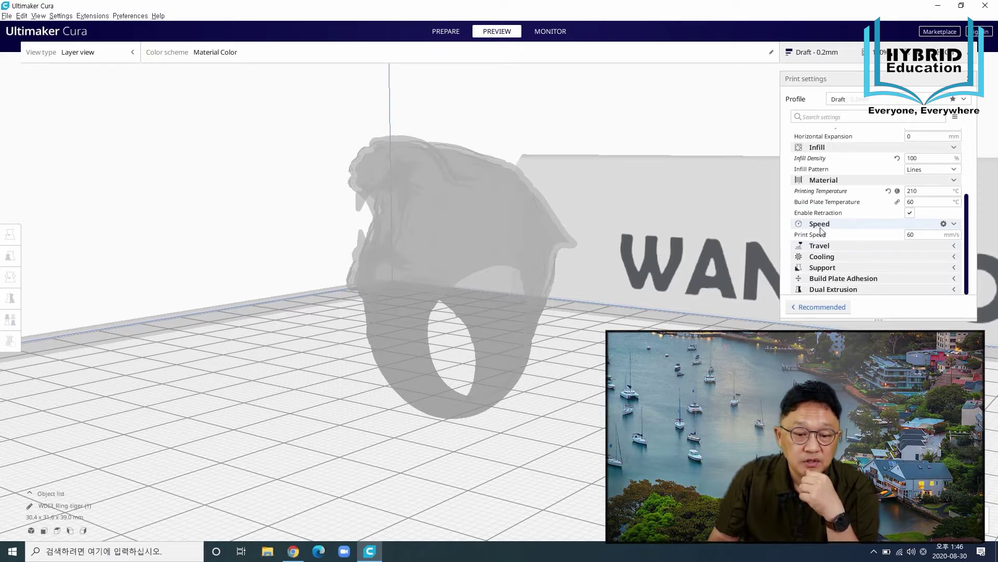
mouse_move(826, 239)
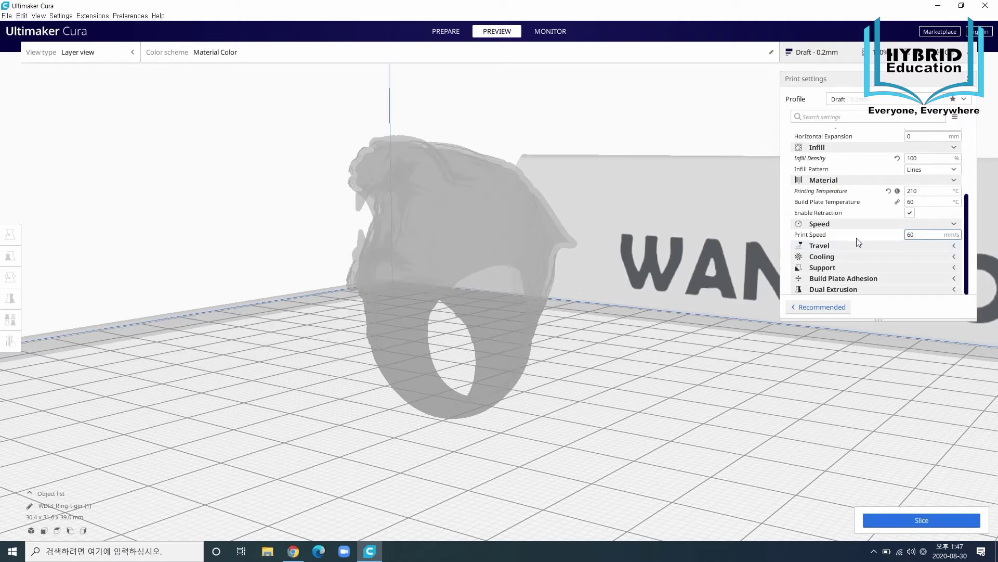
left_click(911, 234)
type("40")
- Enable Z Hop When Retracted in the Travel settings, closing the setting visibility preferences without changes
left_click(842, 247)
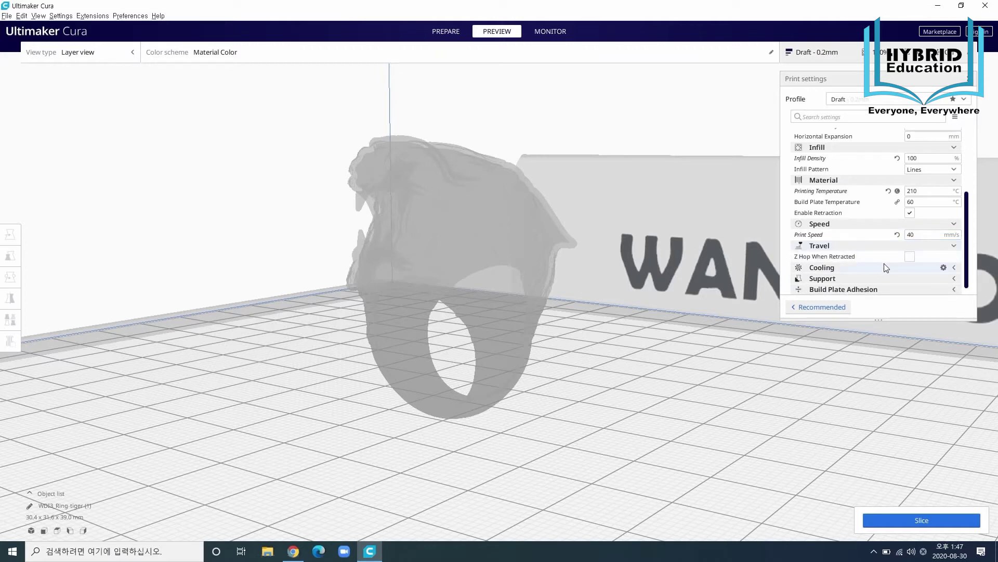
left_click(944, 246)
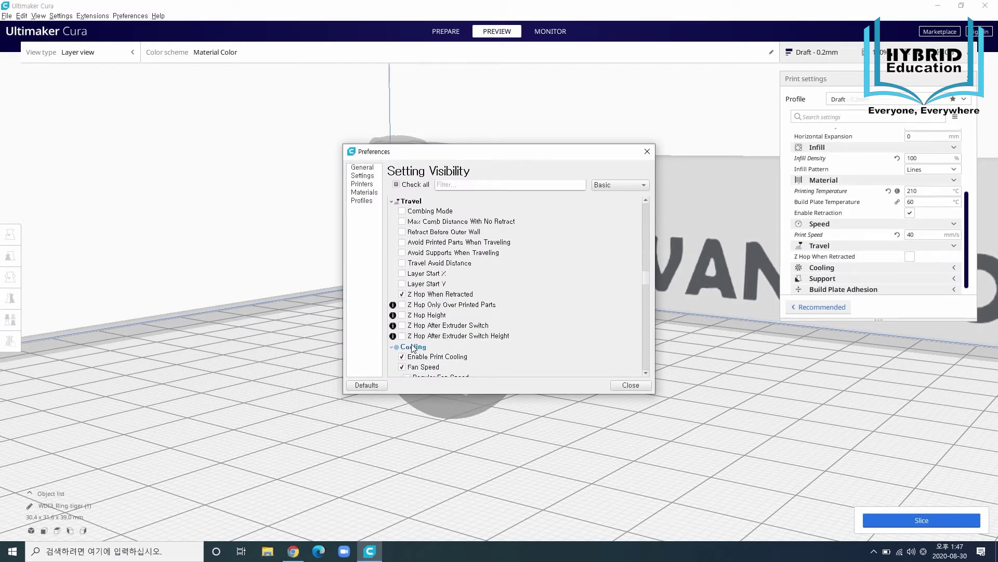
left_click(647, 152)
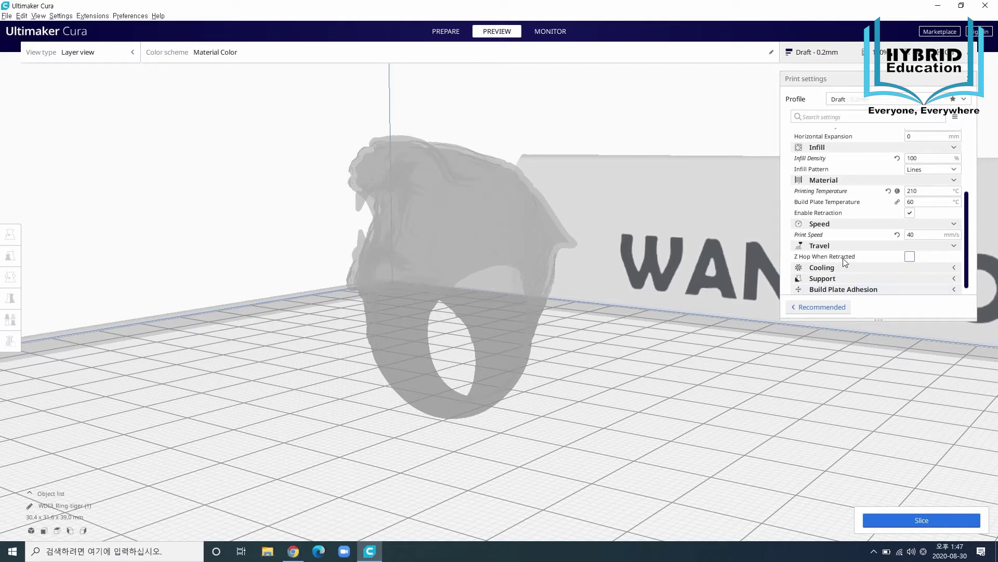
left_click(909, 257)
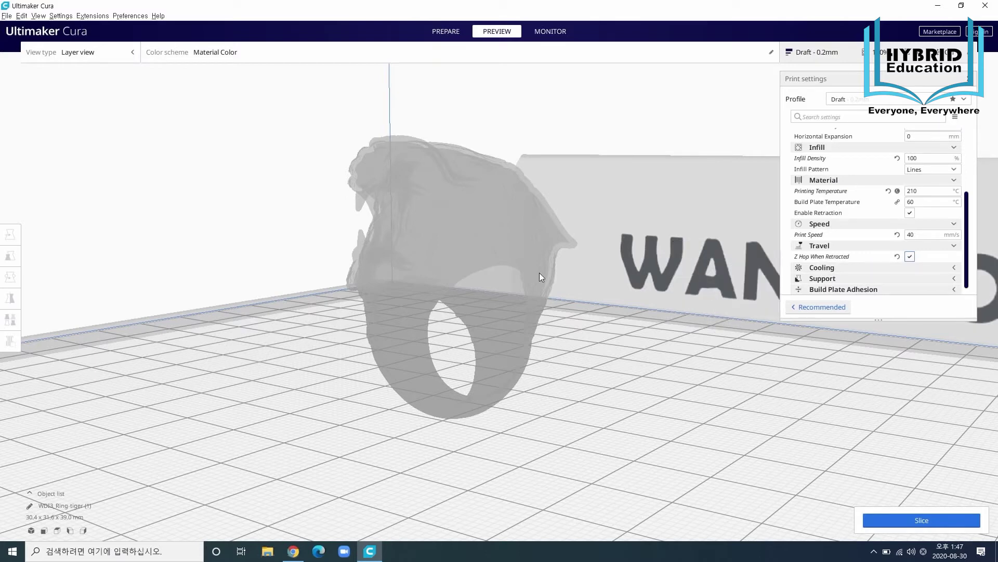
- Review the Support settings, keeping Generate Support enabled and the support placement at Everywhere
scroll(846, 235, "down", 1)
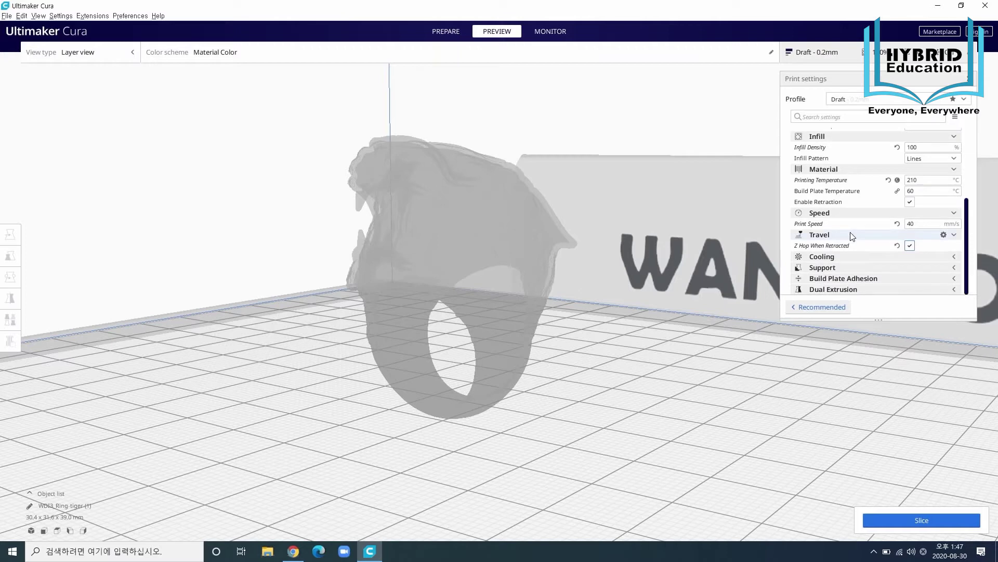
left_click(956, 270)
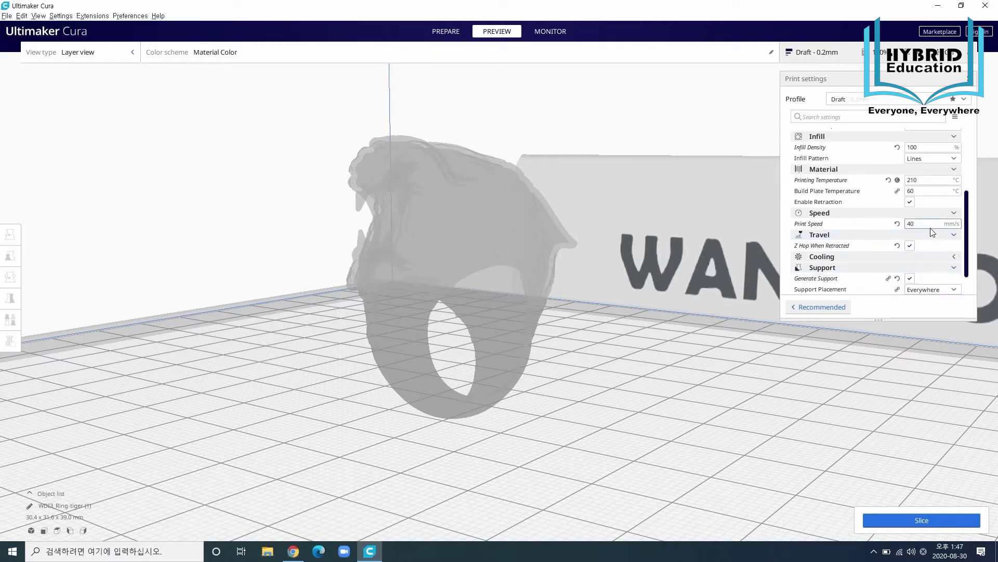
scroll(931, 260, "down", 1)
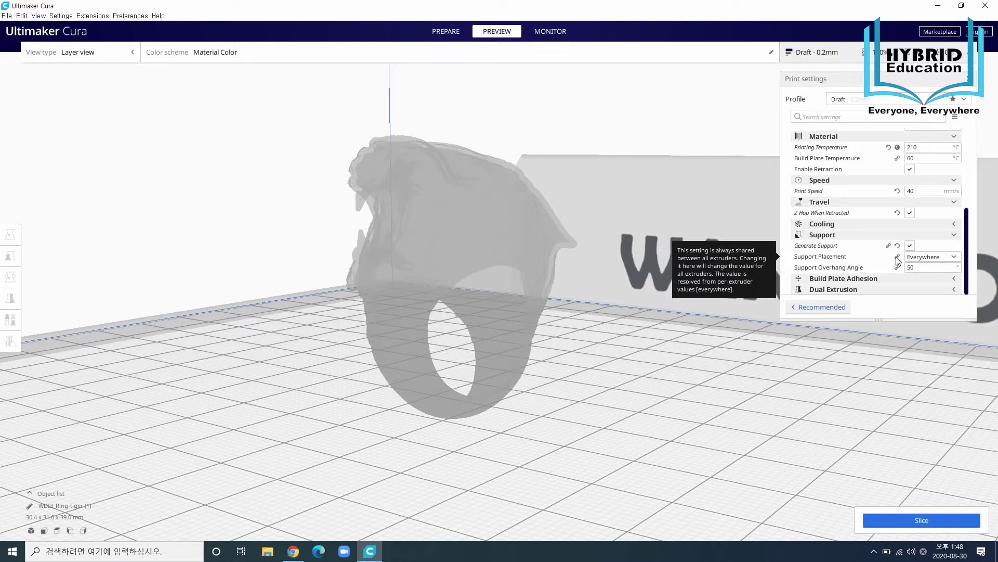
left_click(956, 258)
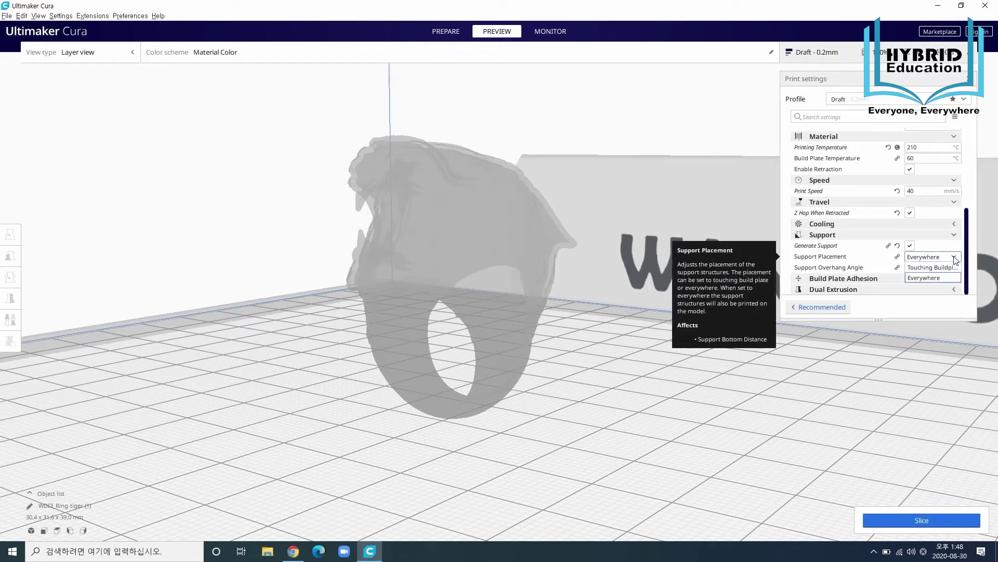
left_click(917, 279)
left_click(910, 245)
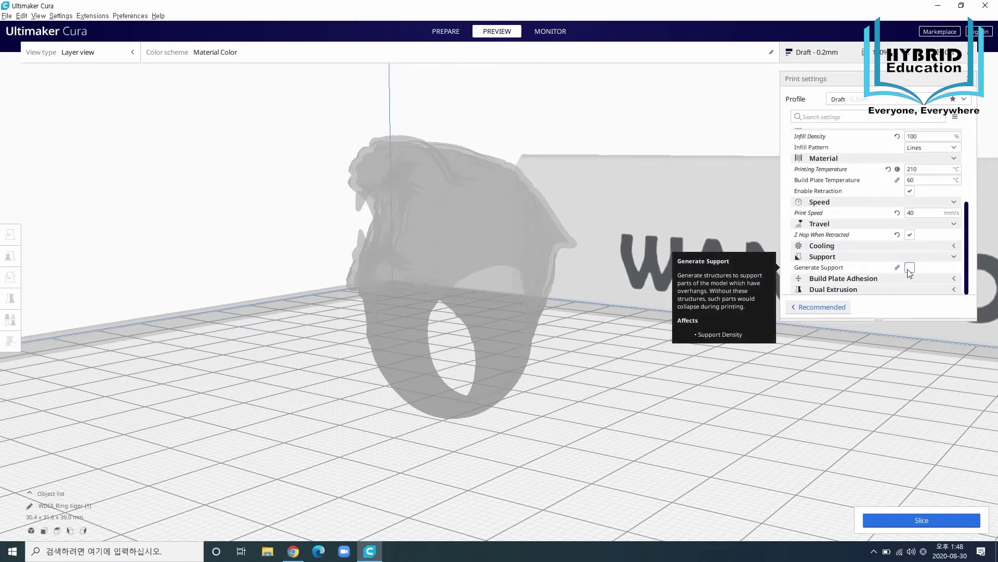
left_click(909, 268)
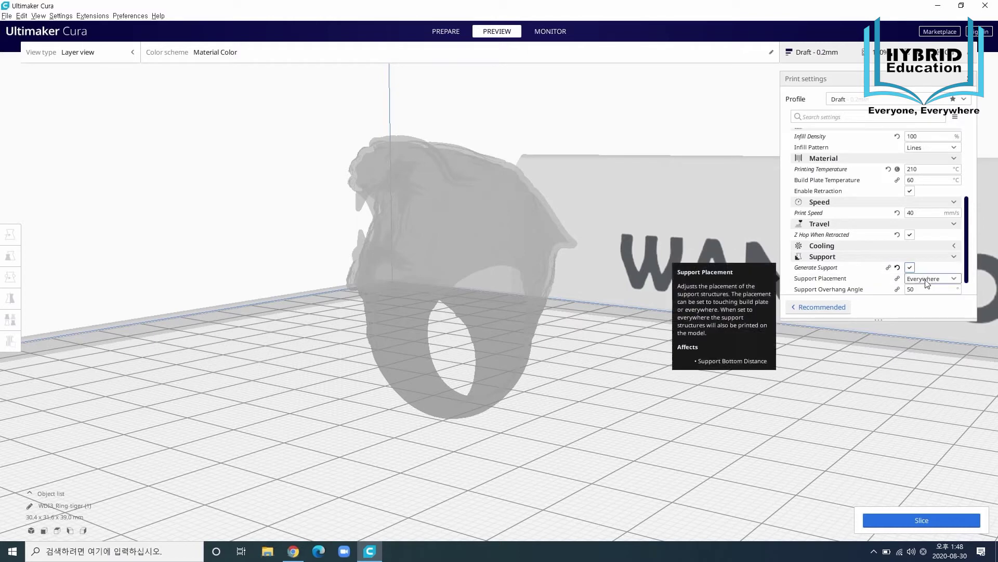
- Check the Raft build plate adhesion type and the remaining custom settings, and slice the ring again
scroll(890, 266, "down", 2)
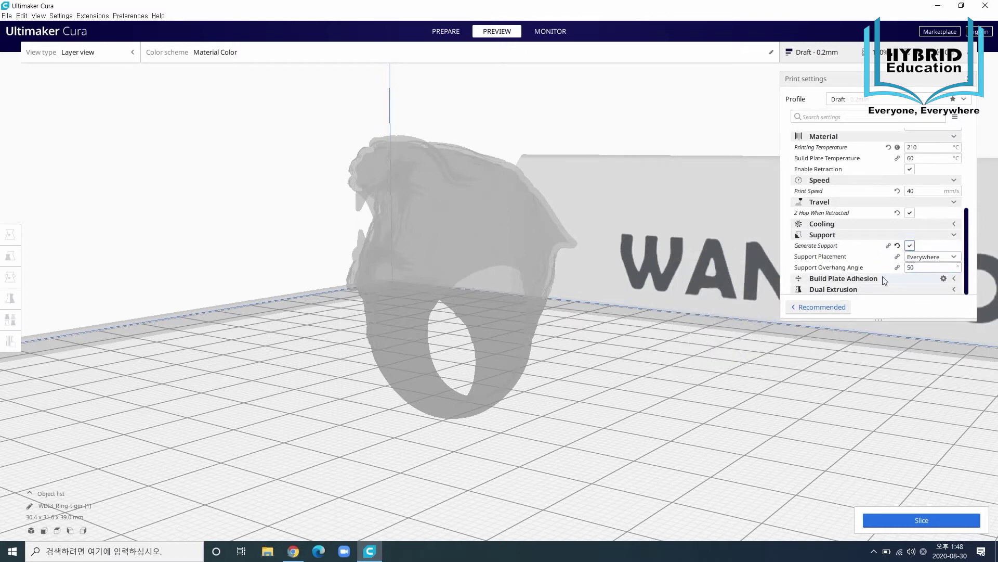
left_click(886, 280)
scroll(920, 273, "down", 1)
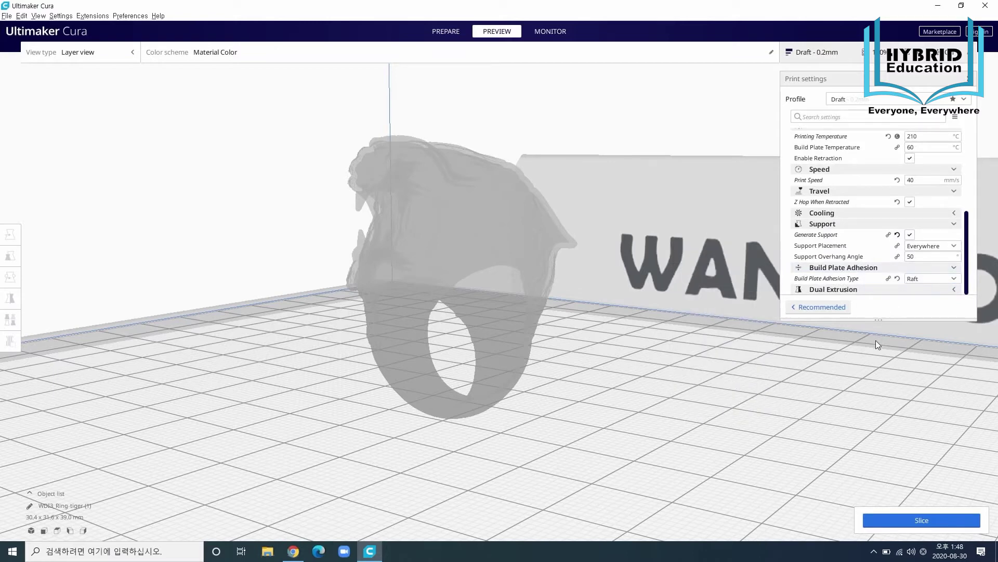
scroll(891, 234, "up", 10)
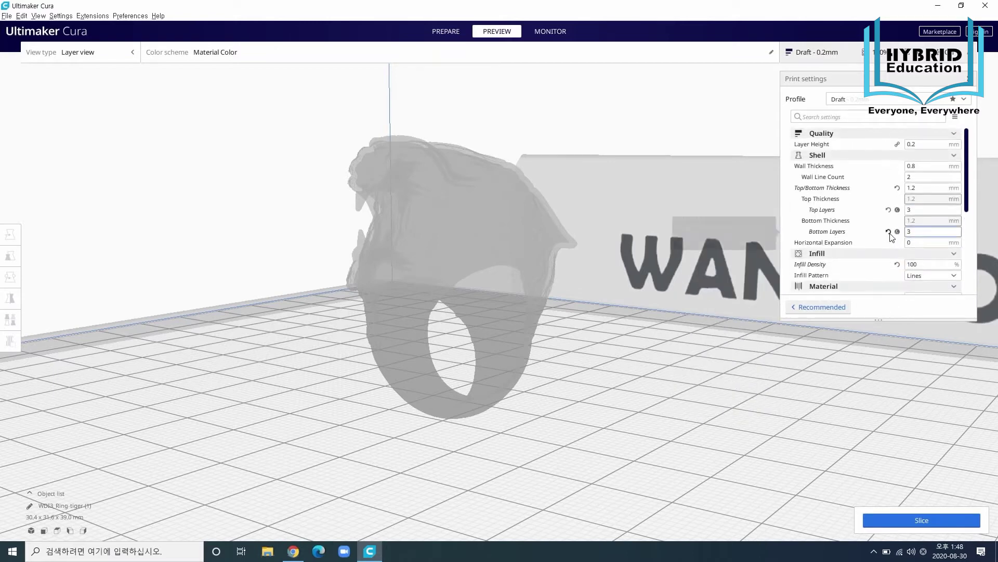
left_click(909, 520)
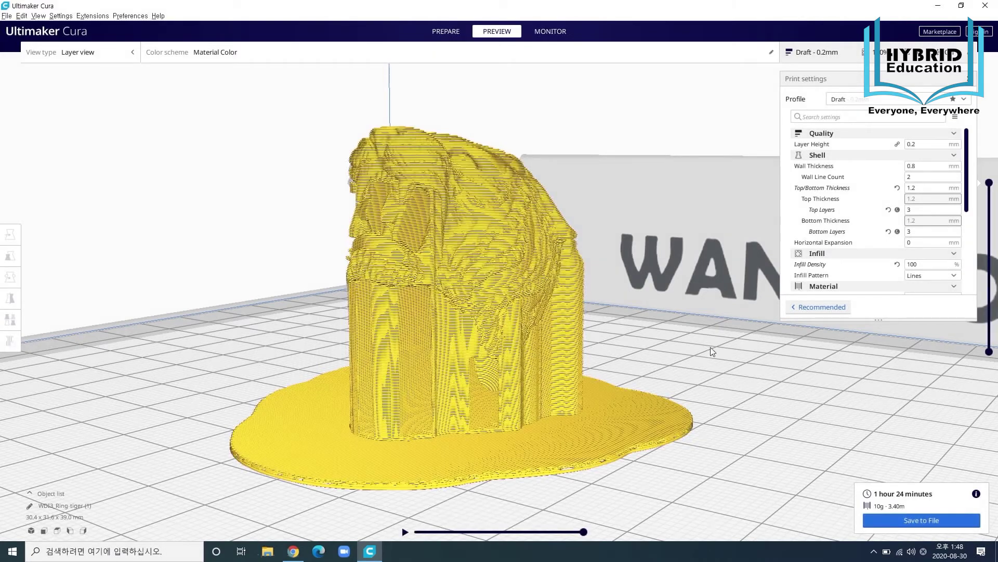
- Inspect the sliced ring's internal layers and support structure at several heights, and restore the full layer range
scroll(482, 366, "up", 4)
scroll(483, 366, "down", 3)
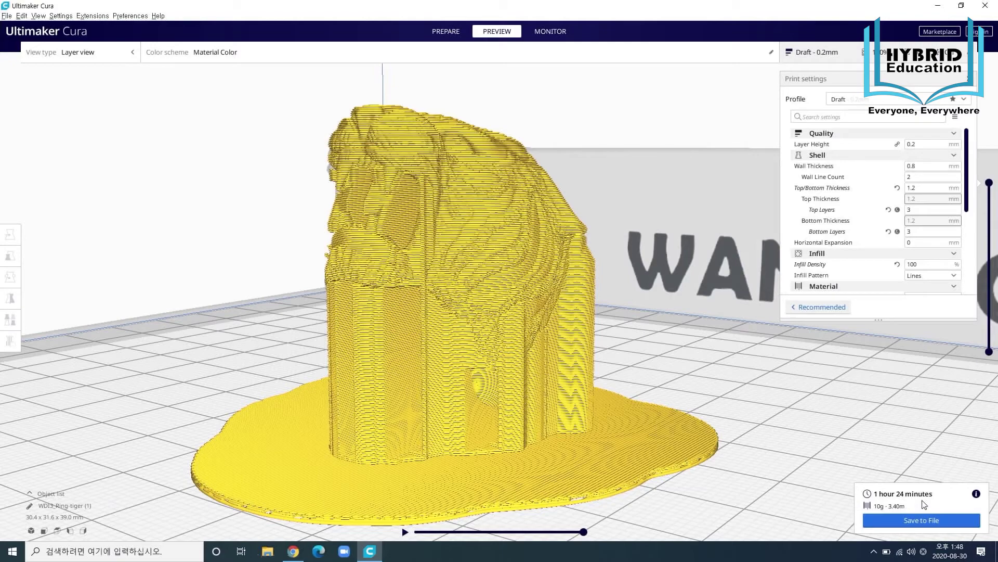
right_click_drag(692, 404, 631, 405)
left_click_drag(989, 183, 991, 298)
right_click_drag(553, 338, 432, 394)
scroll(433, 395, "up", 3)
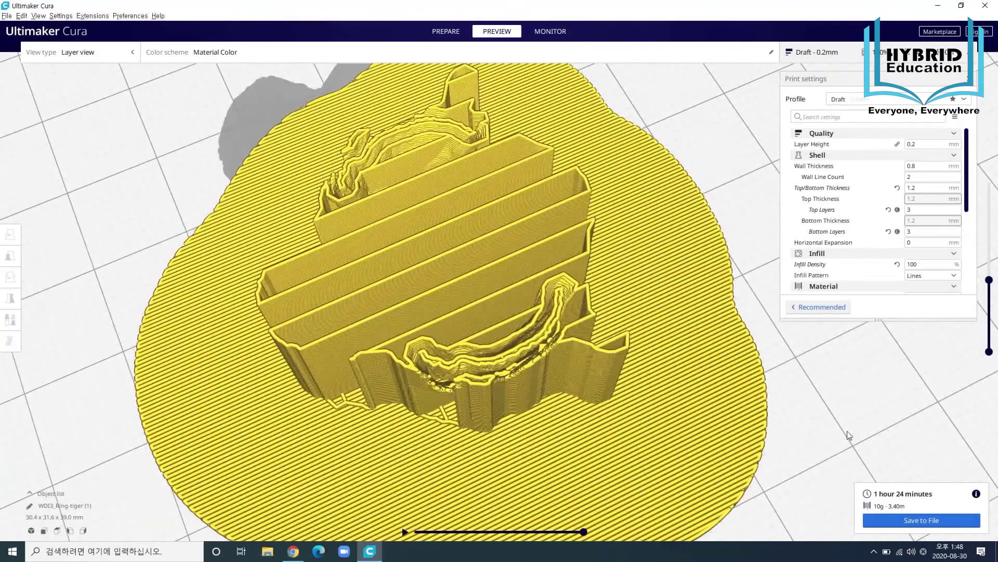
mouse_move(992, 285)
left_mouse_down()
mouse_move(991, 314)
mouse_move(993, 219)
mouse_move(982, 312)
mouse_move(988, 180)
mouse_move(988, 266)
left_mouse_up()
mouse_move(538, 188)
middle_mouse_down()
mouse_move(536, 246)
mouse_move(542, 207)
middle_mouse_up()
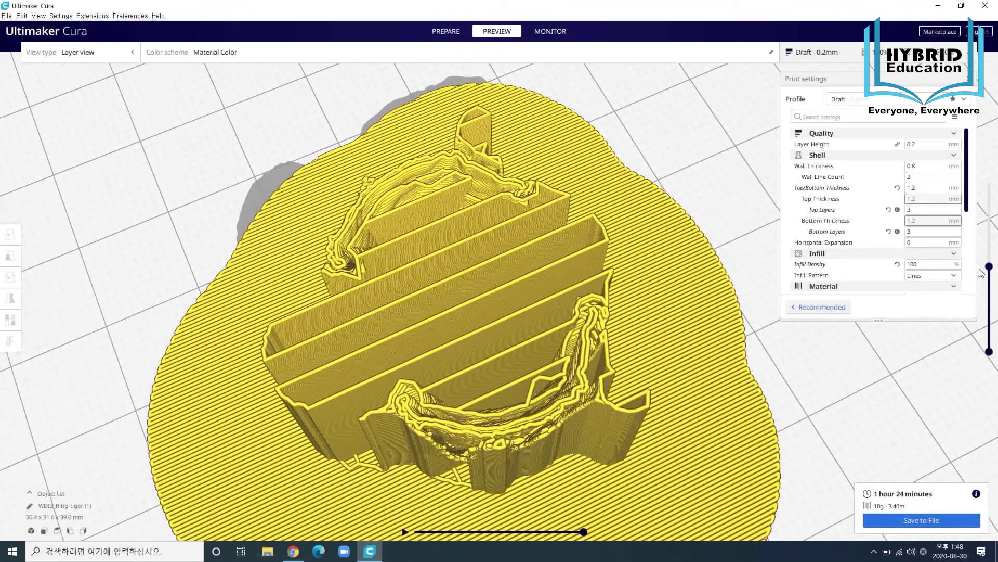
left_click_drag(989, 266, 989, 183)
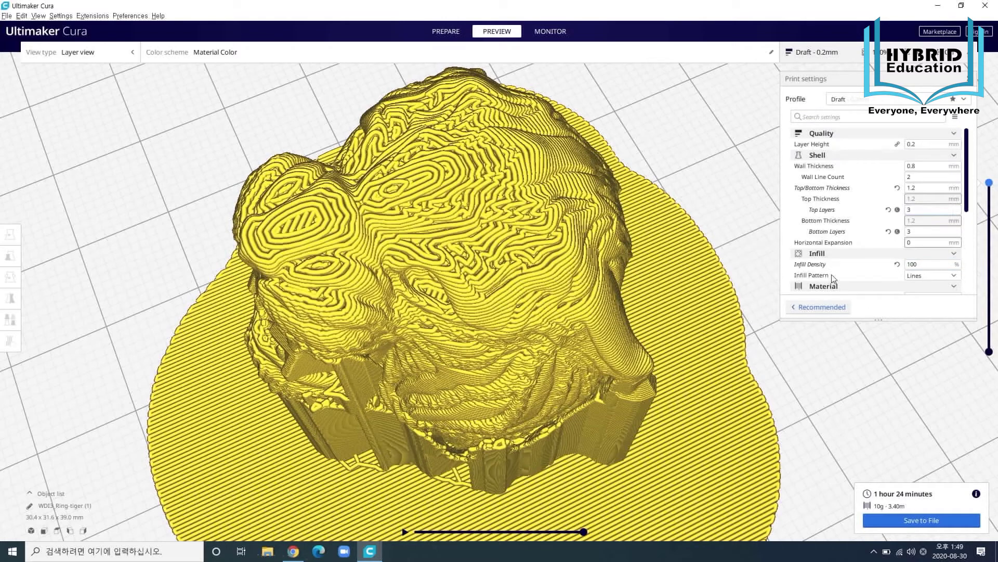
- Set the infill to 20% in the recommended print settings, slice the ring again and examine the layered result
left_click(822, 308)
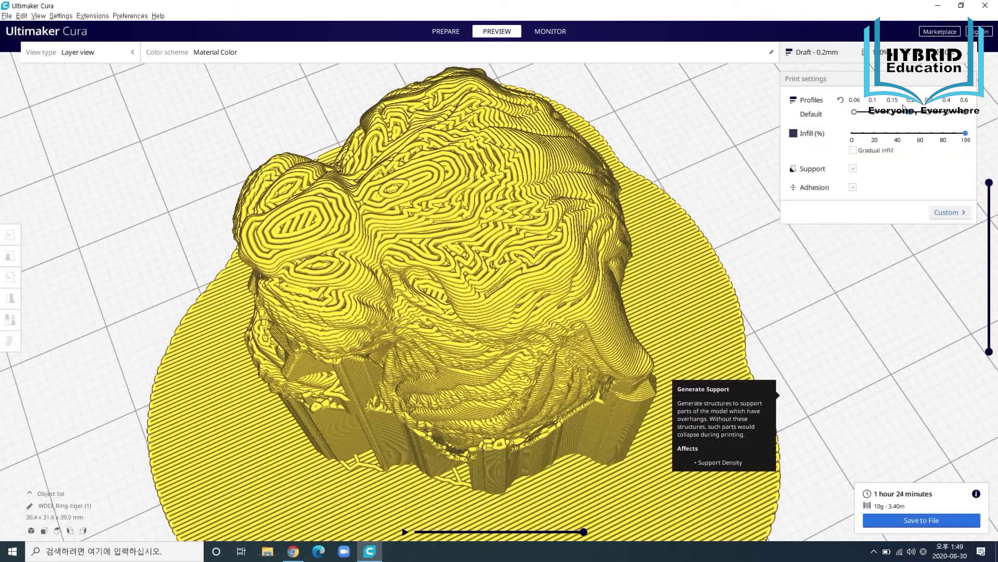
left_click(876, 134)
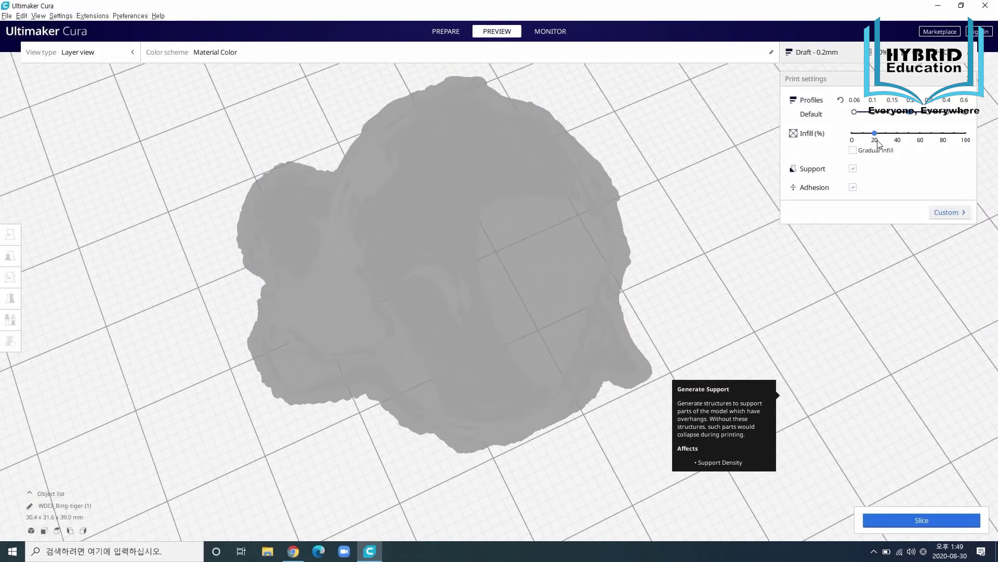
left_click(917, 523)
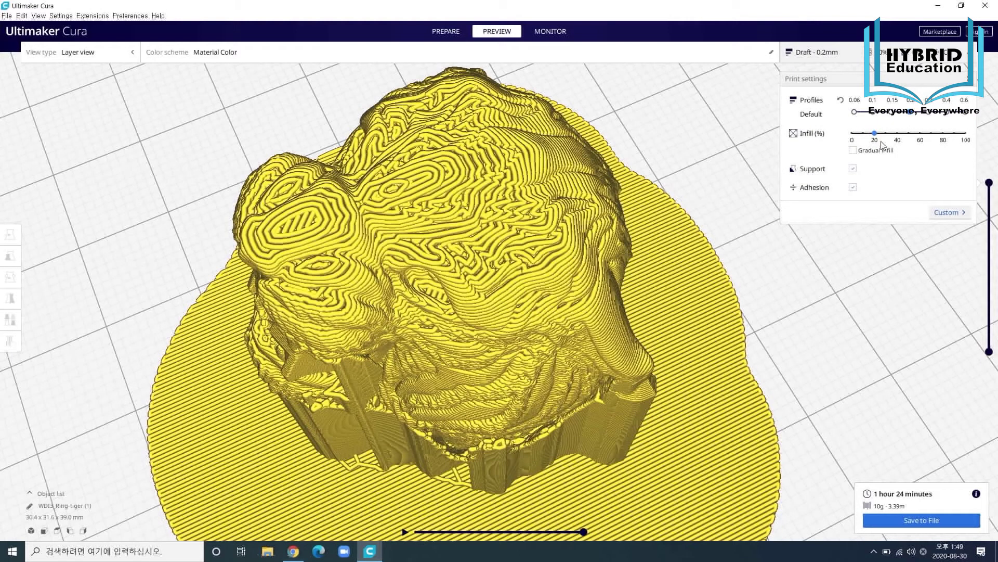
right_click_drag(576, 358, 532, 388)
middle_click_drag(530, 387, 529, 365)
scroll(529, 373, "down", 3)
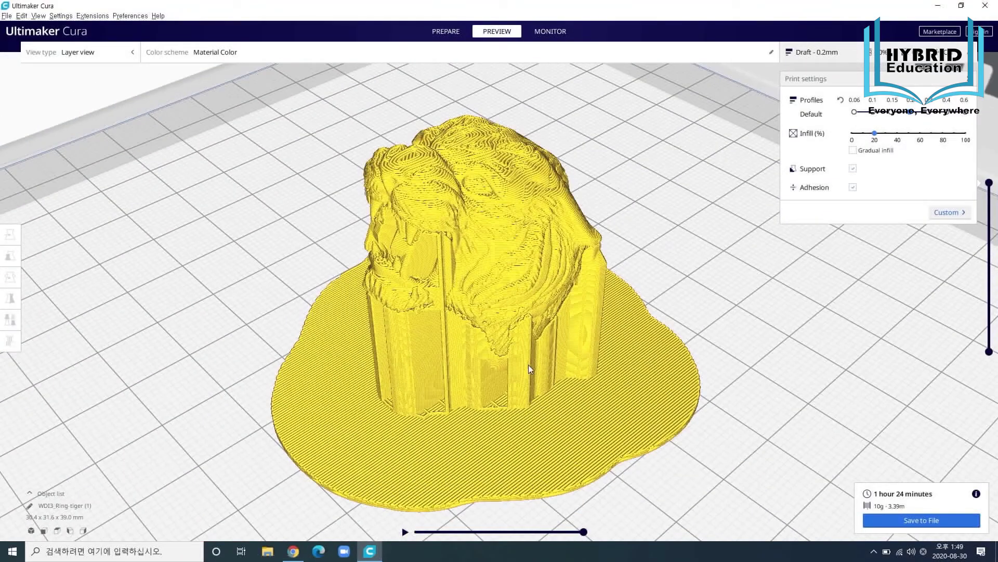
right_click_drag(432, 403, 408, 435)
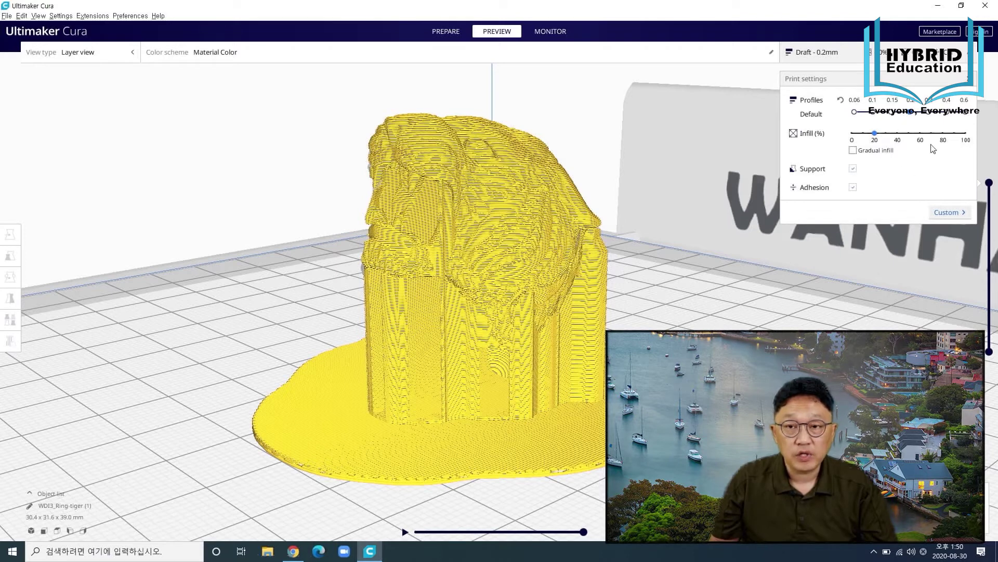
- Open the custom print settings and collapse the Quality, Shell, Infill, Material, Speed, Travel, Cooling and Support categories
left_click(948, 213)
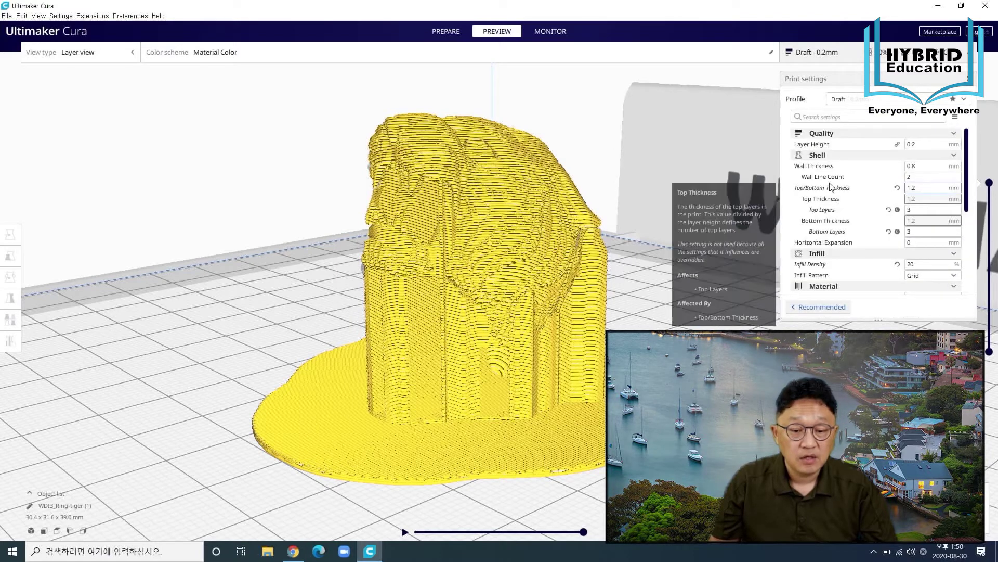
left_click(954, 155)
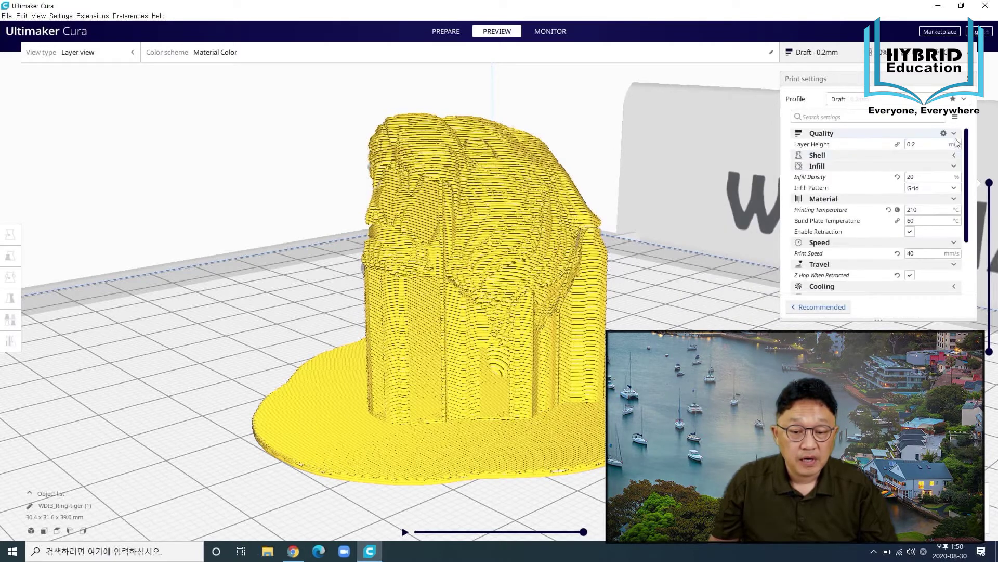
left_click(954, 134)
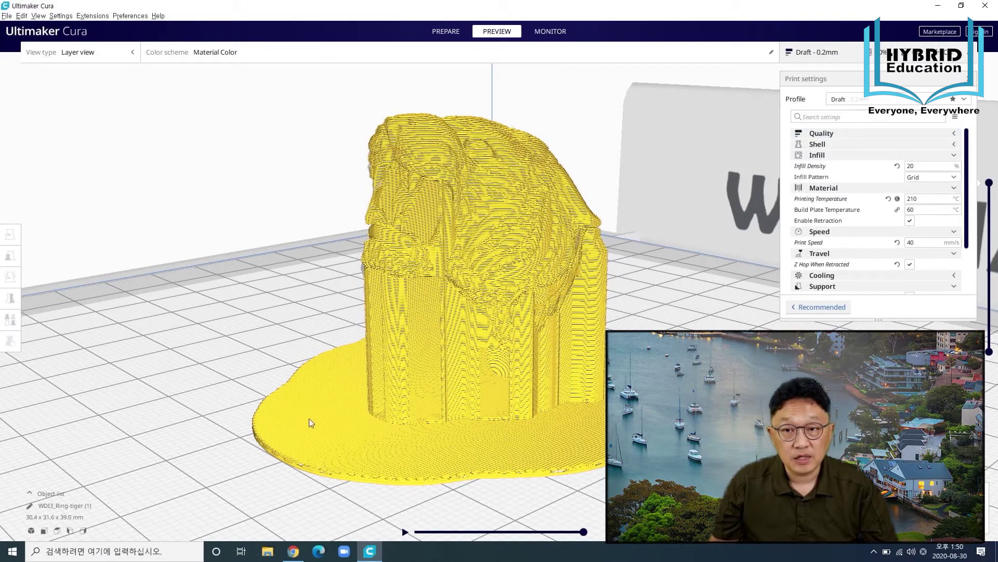
middle_click_drag(440, 375, 312, 376)
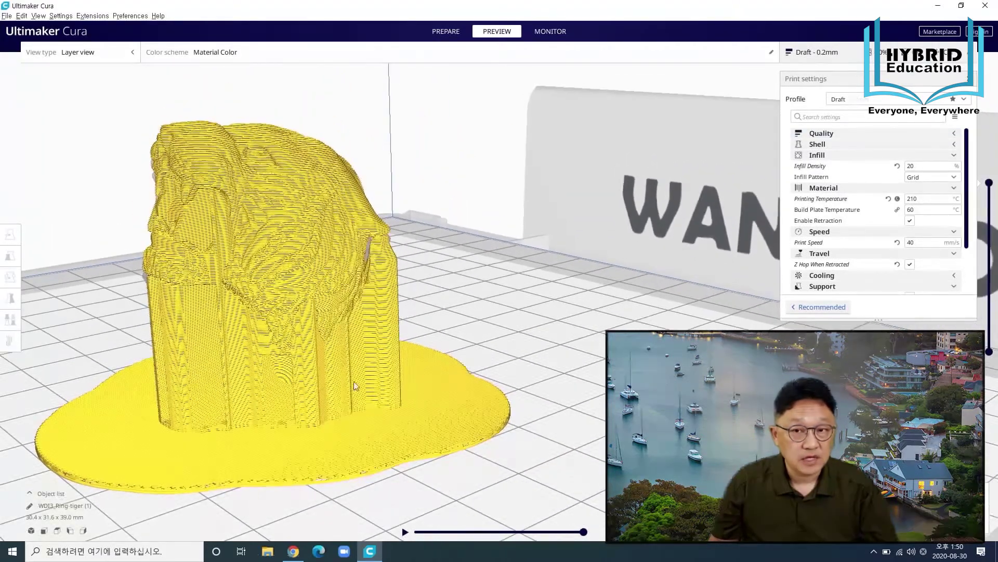
left_click(955, 157)
left_click(957, 168)
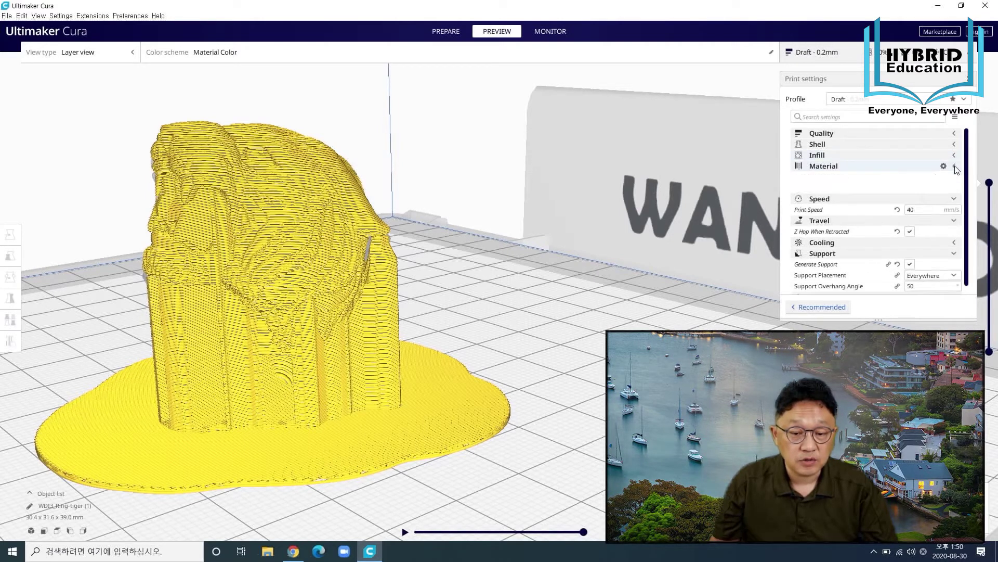
left_click(955, 177)
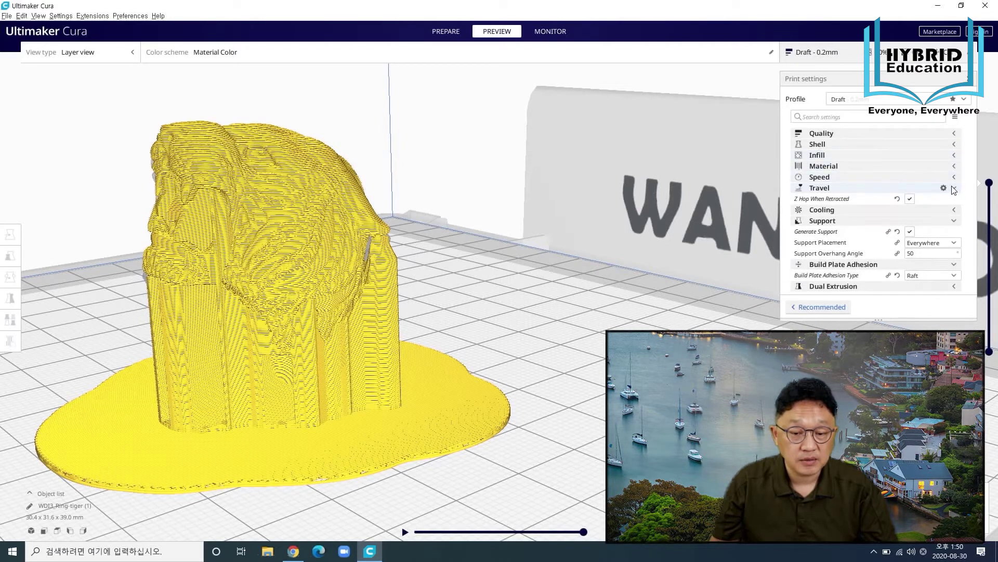
left_click(954, 188)
left_click(957, 201)
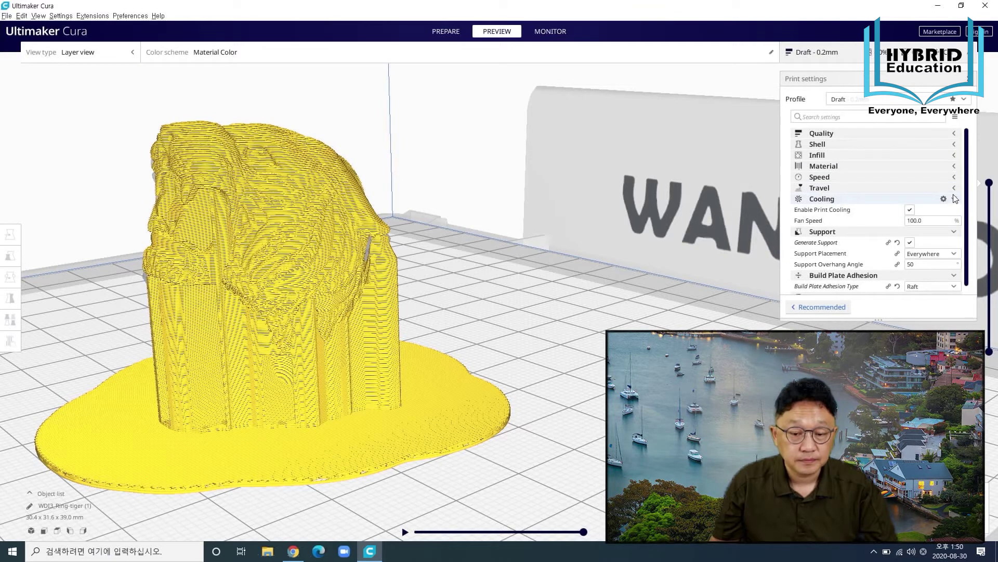
left_click(956, 200)
left_click(955, 210)
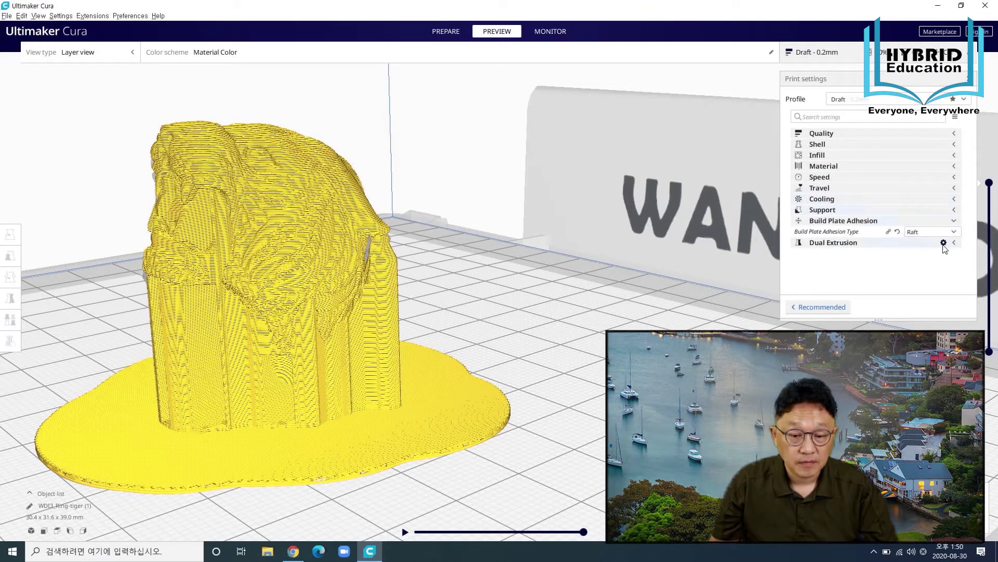
- Set the Build Plate Adhesion Type to Brim, slice the ring again and examine the brim around its base
left_click(918, 232)
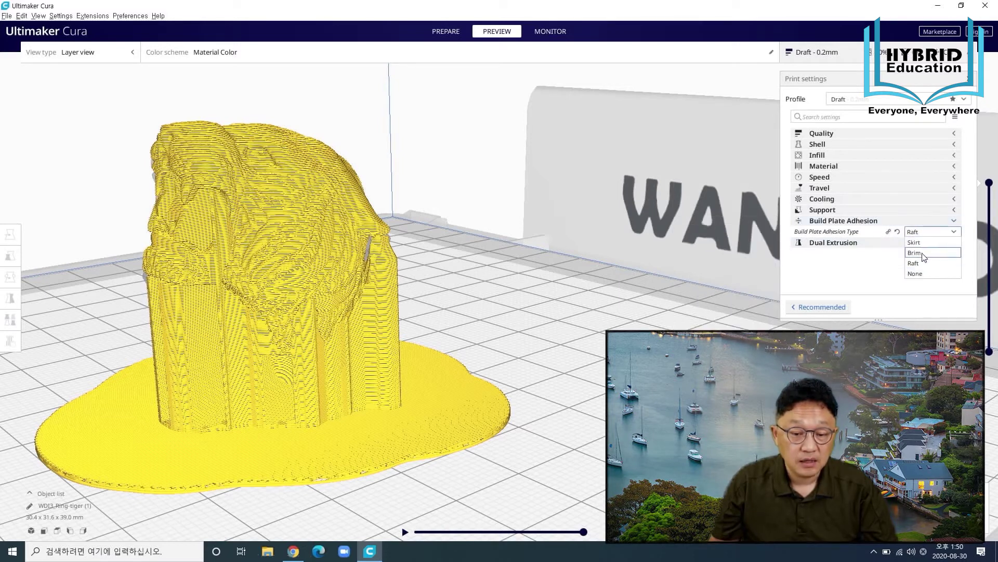
left_click(923, 255)
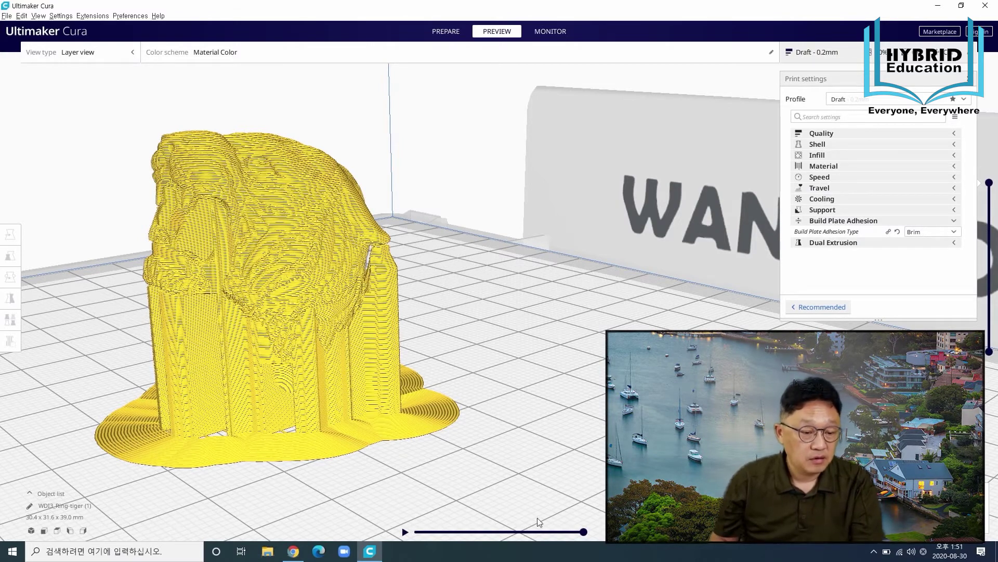
scroll(461, 449, "down", 2)
scroll(425, 458, "up", 8)
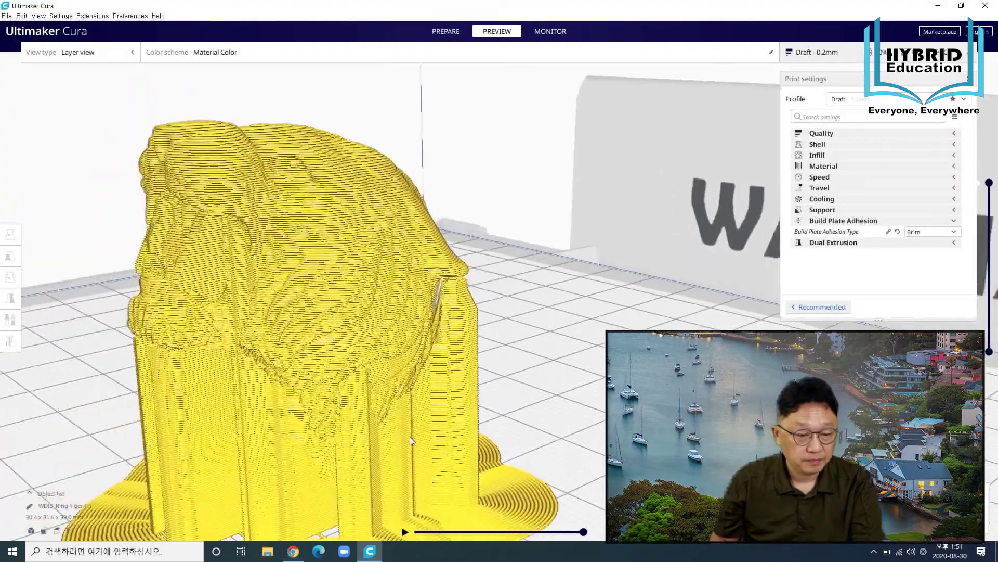
scroll(472, 422, "down", 4)
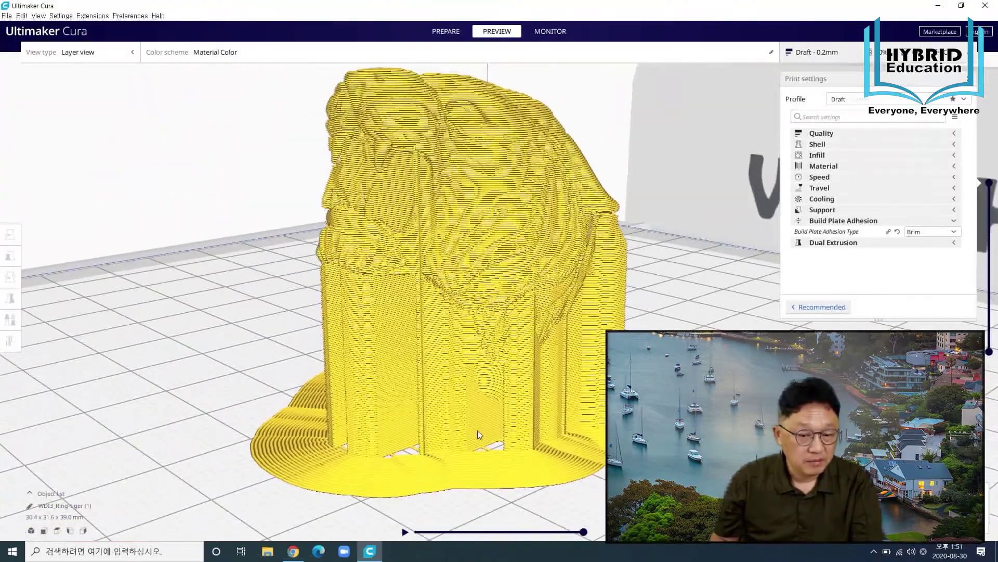
right_click_drag(446, 439, 728, 452)
right_click_drag(553, 439, 510, 461)
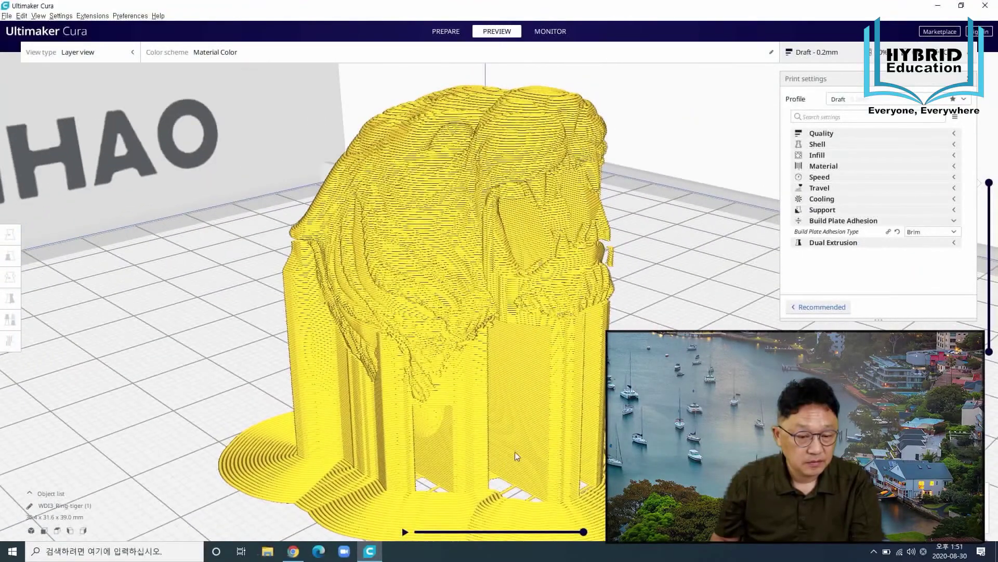
middle_click_drag(563, 372, 492, 355)
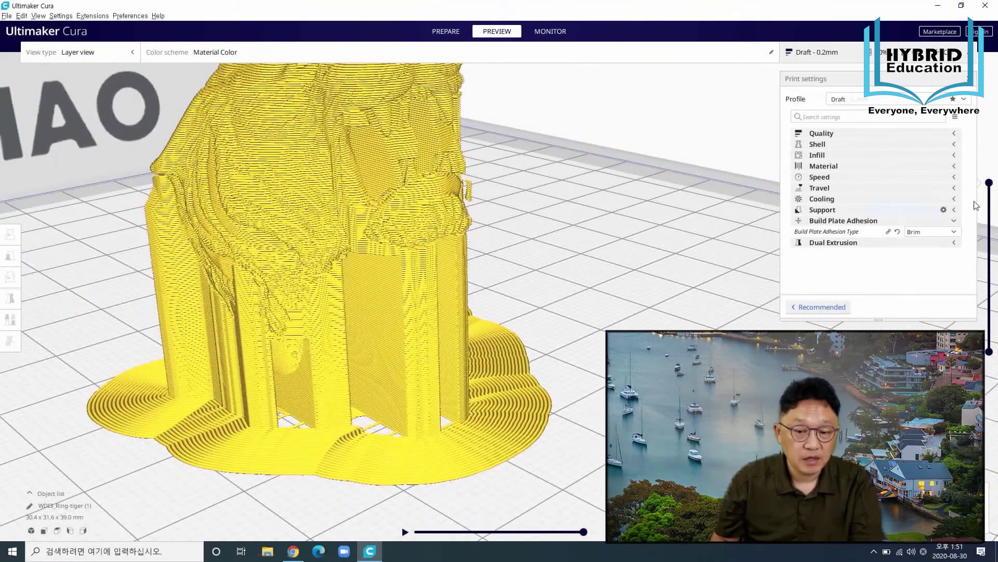
- Limit the preview to the lowest layers, inspect the brim from several angles and restore the full layer range
left_click_drag(995, 210, 989, 343)
scroll(575, 344, "down", 7)
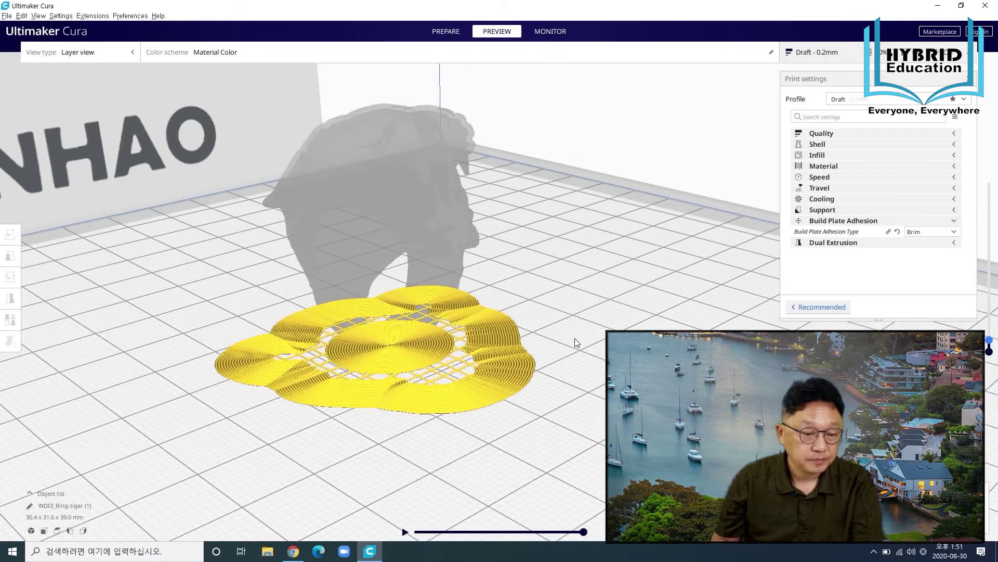
right_click_drag(582, 354, 436, 394)
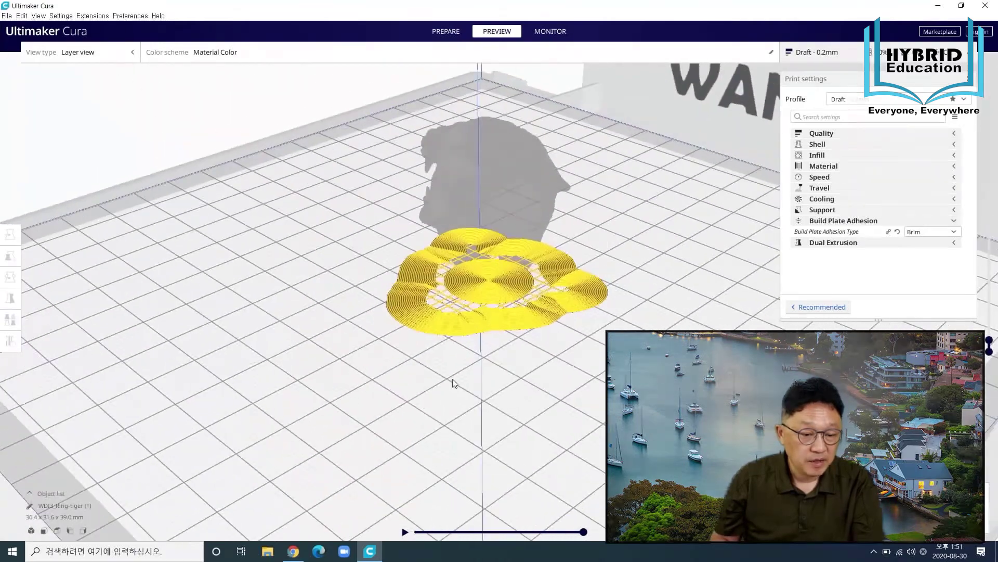
middle_click_drag(519, 293, 388, 329)
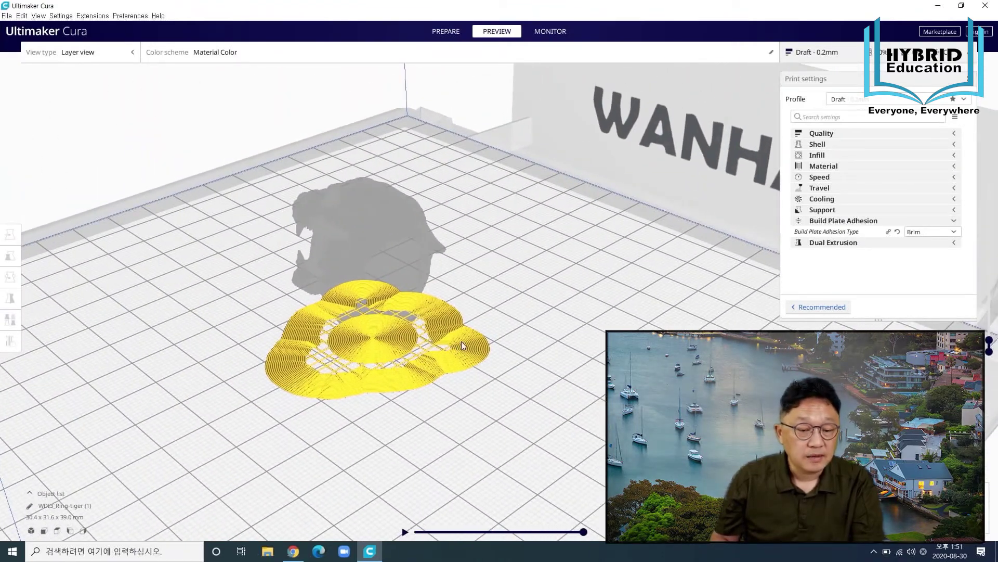
middle_click_drag(477, 331, 426, 332)
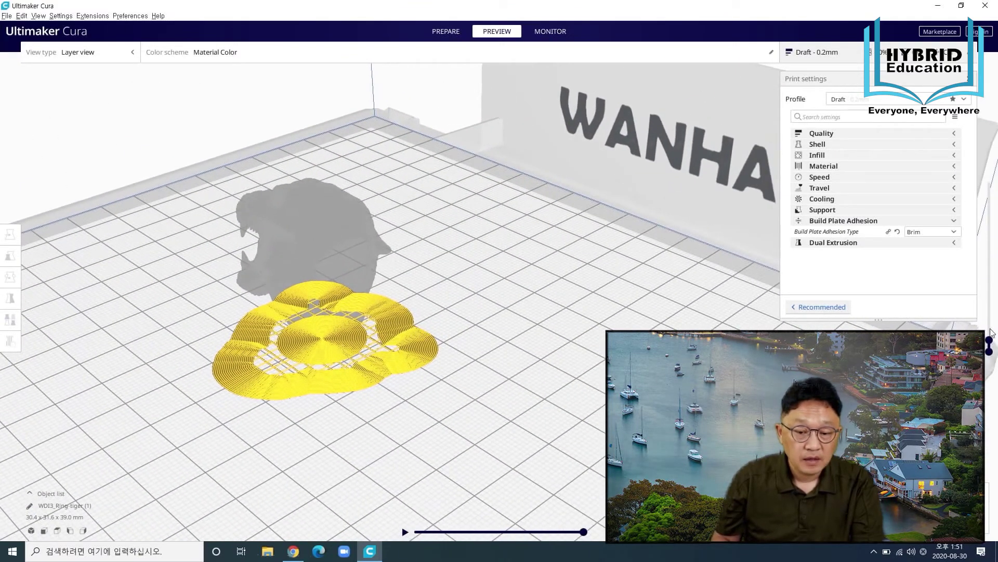
left_click_drag(989, 344, 994, 139)
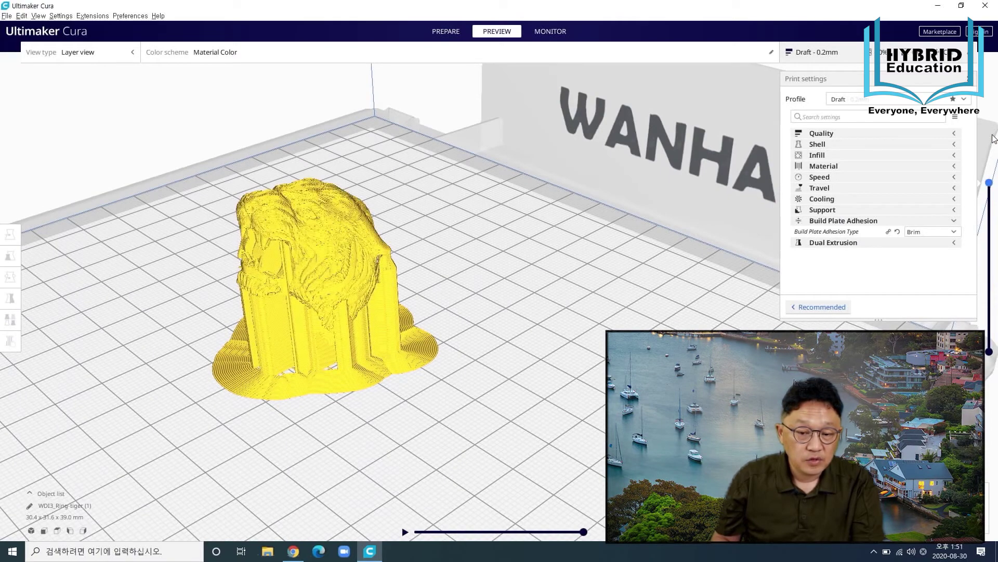
left_click(819, 307)
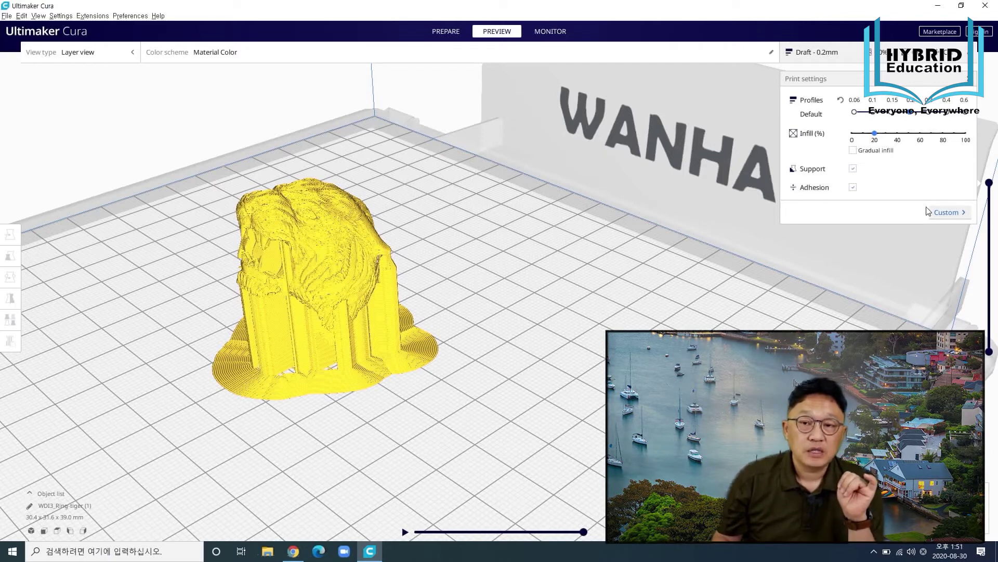
left_click(944, 212)
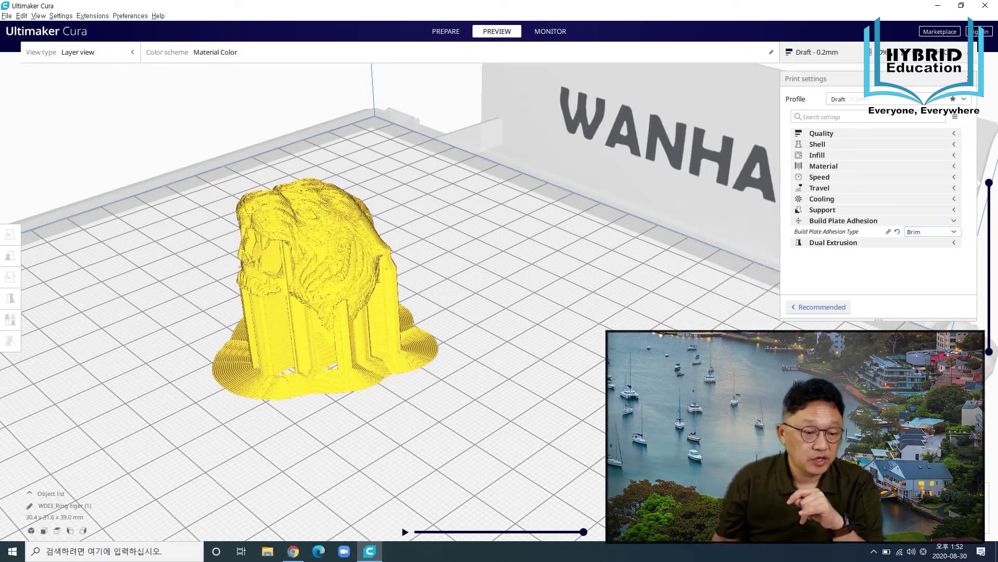
- Switch to the Thingiverse page in Chrome and search for "minion"
left_click(293, 550)
scroll(217, 178, "up", 1)
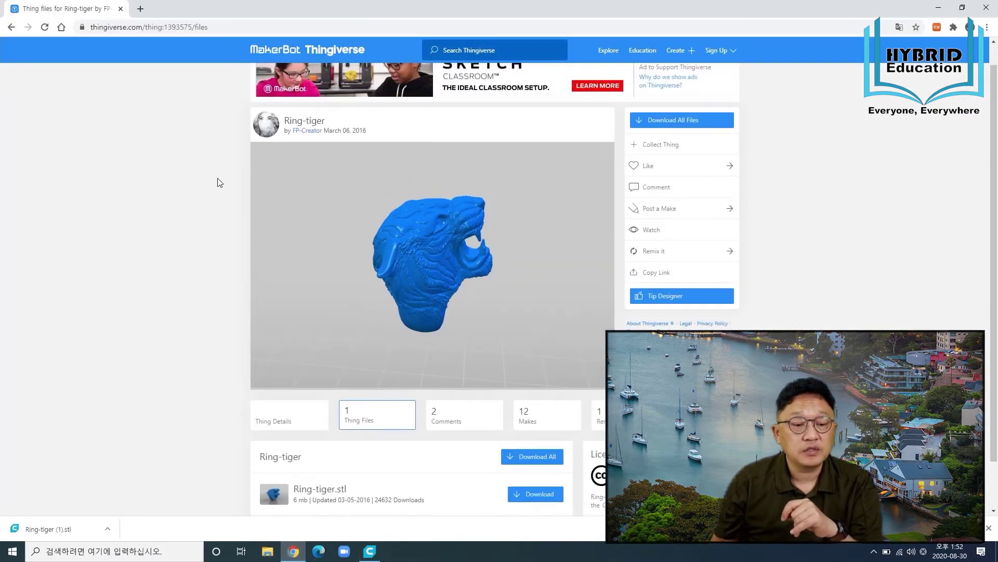
left_click(471, 46)
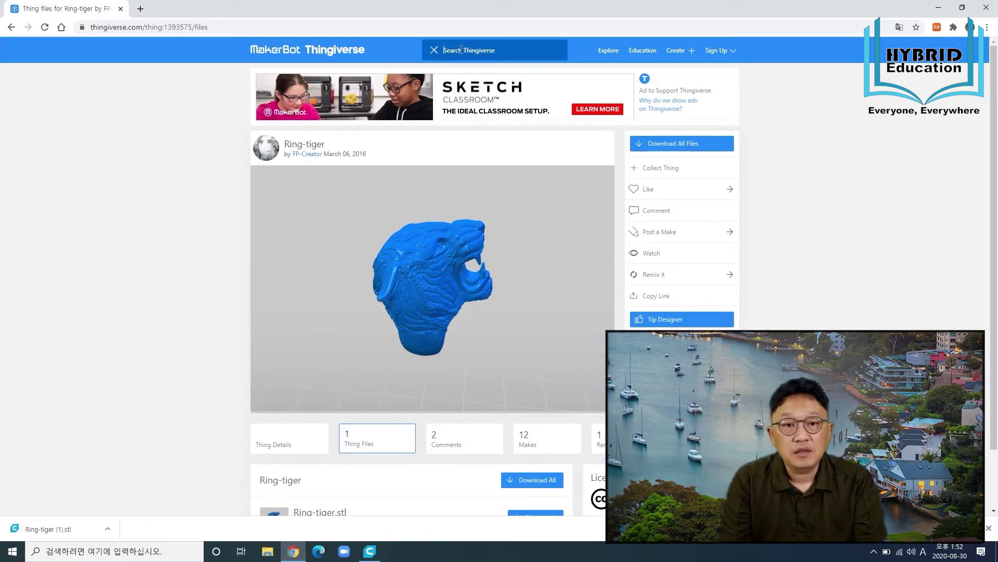
type("minion")
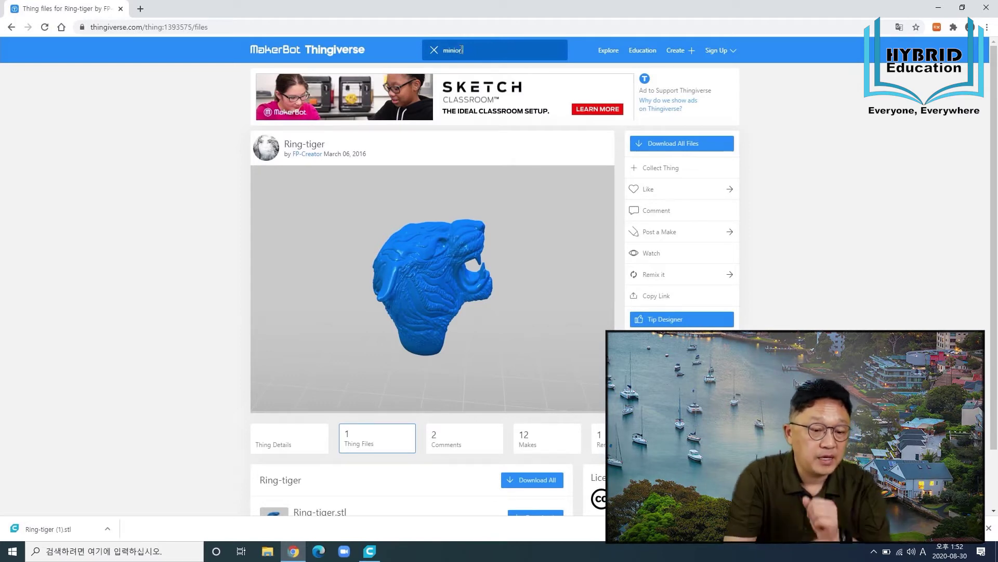
key("Return")
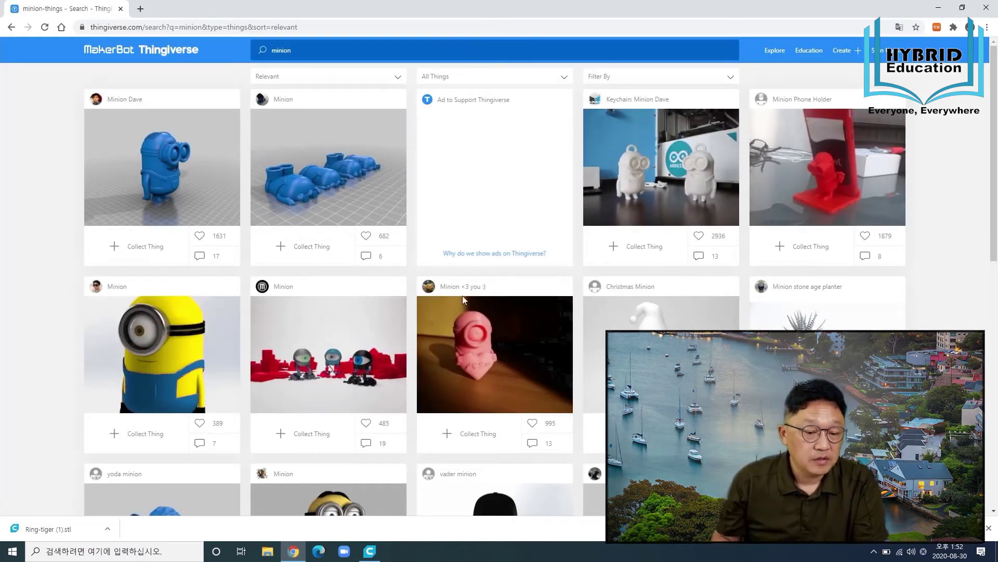
- Browse the minion search results and open the Minion Dave model
scroll(552, 330, "down", 2)
scroll(552, 330, "down", 7)
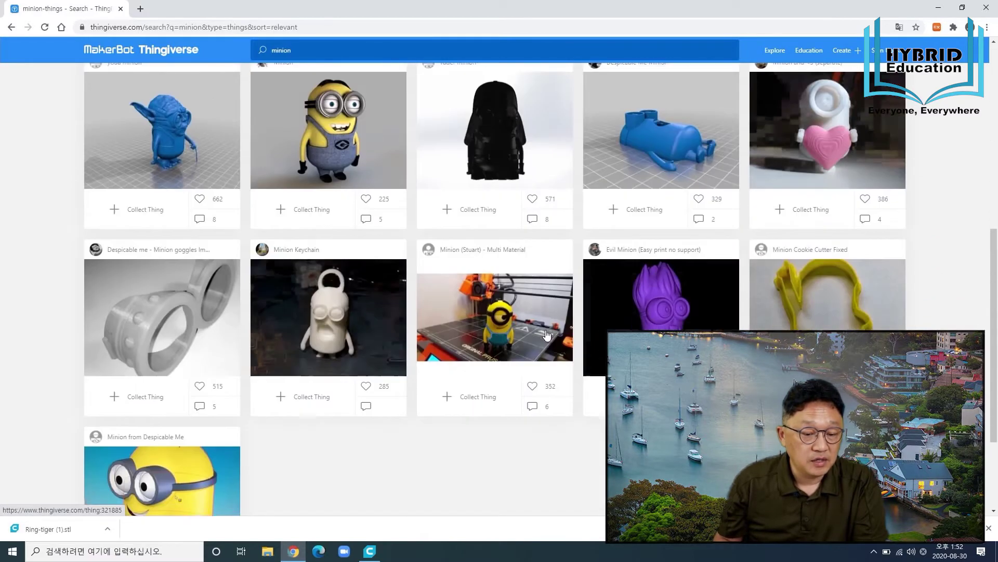
scroll(242, 338, "up", 6)
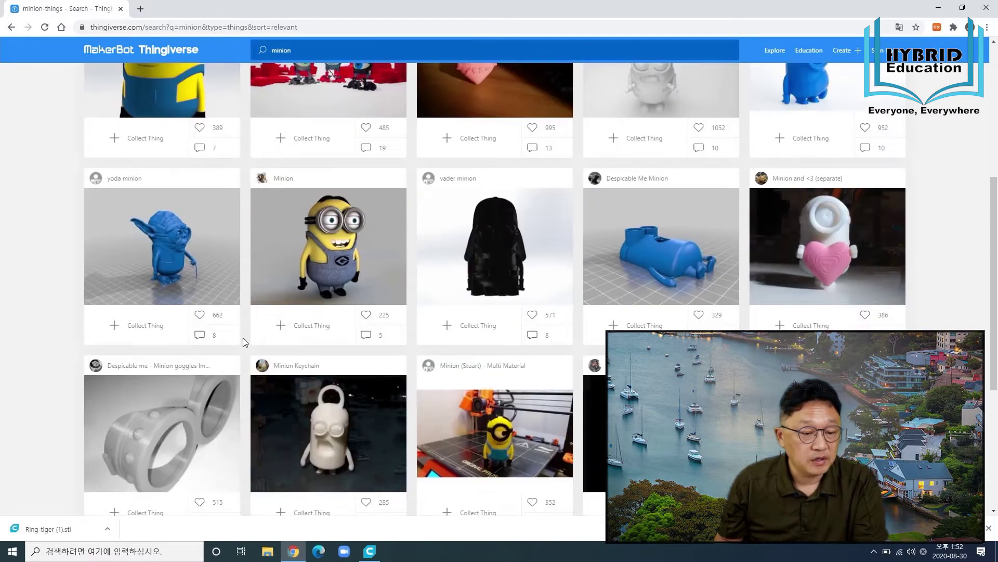
scroll(236, 343, "up", 3)
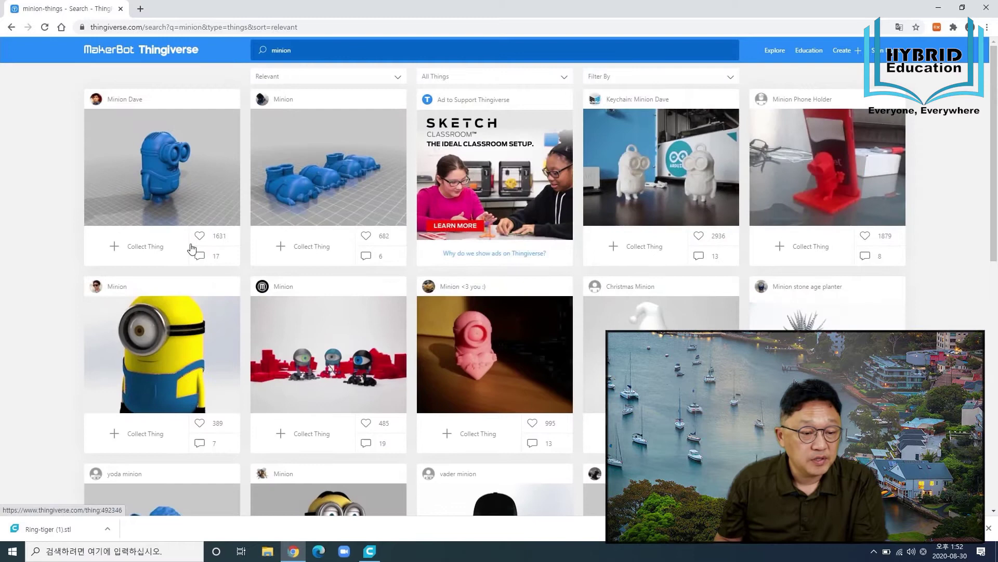
left_click(170, 170)
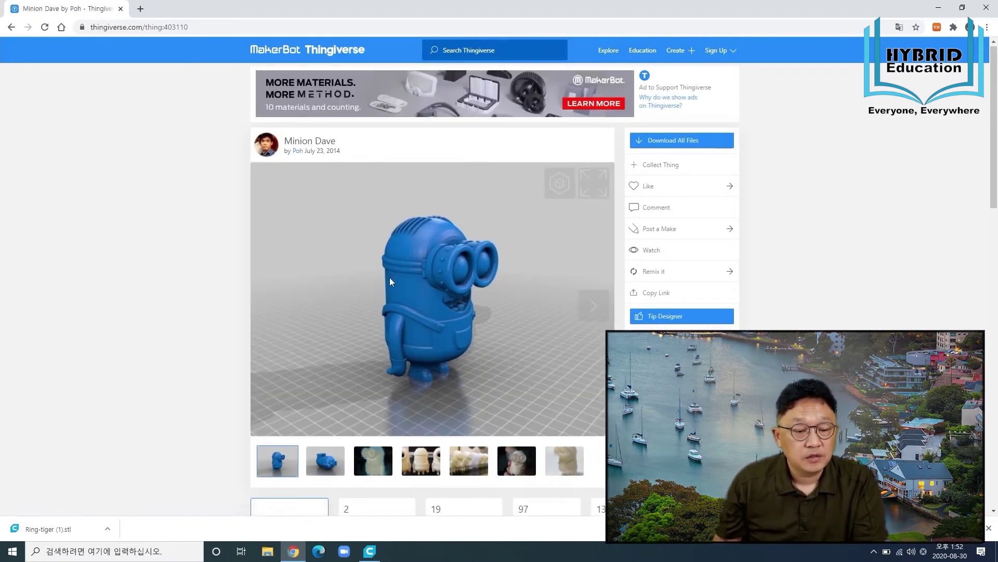
- Show the list of downloadable files for the Minion Dave model
scroll(391, 283, "down", 3)
scroll(393, 290, "down", 1)
left_click(388, 314)
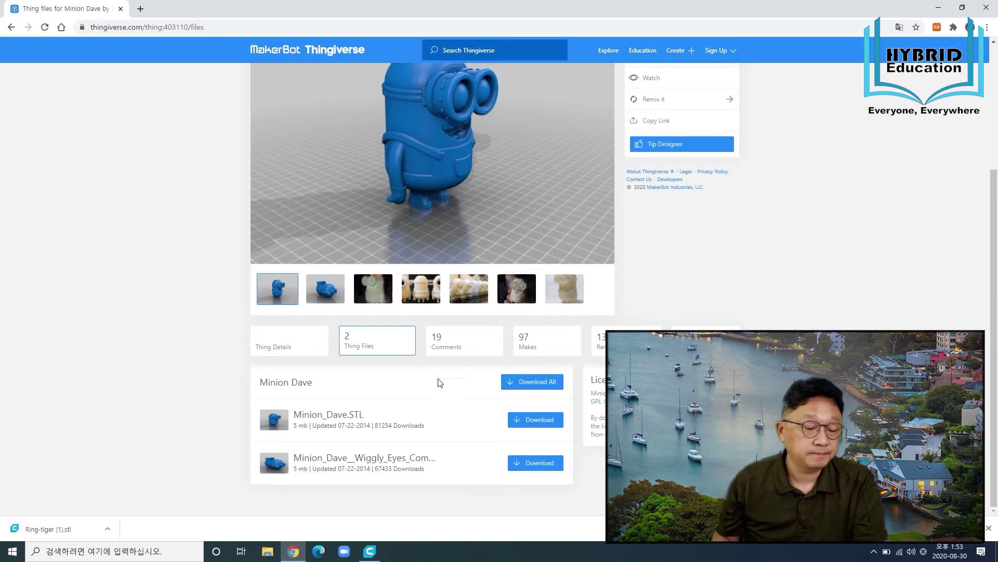
- Switch back to Ultimaker Cura and return the tiger ring from the layer preview to the prepare stage
left_click(369, 551)
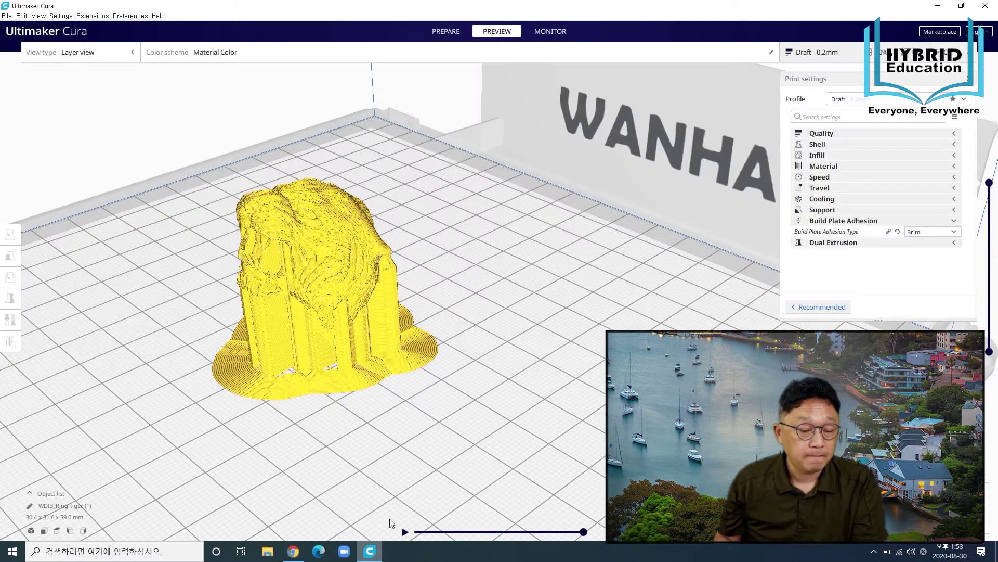
middle_click_drag(308, 186, 374, 147)
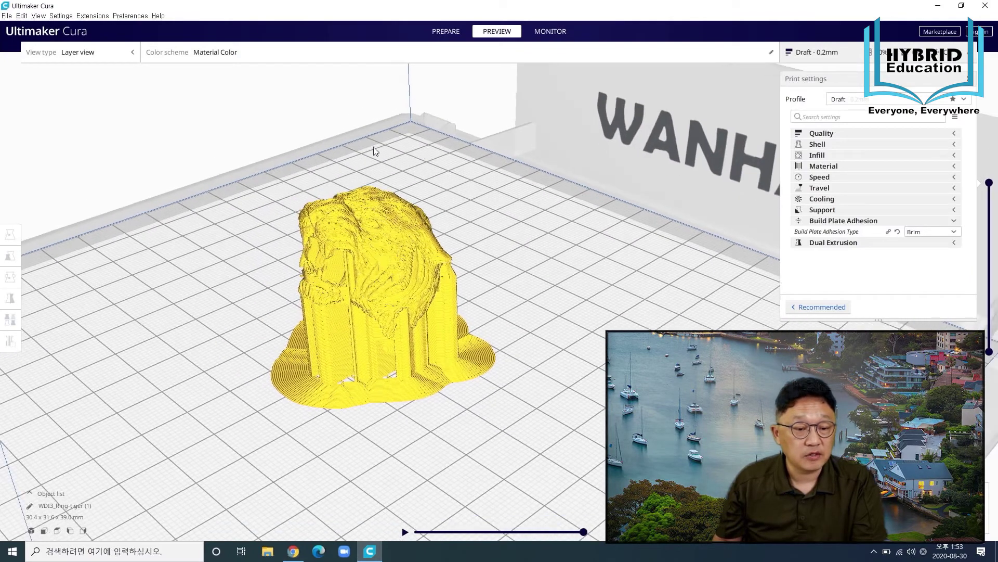
left_click(443, 32)
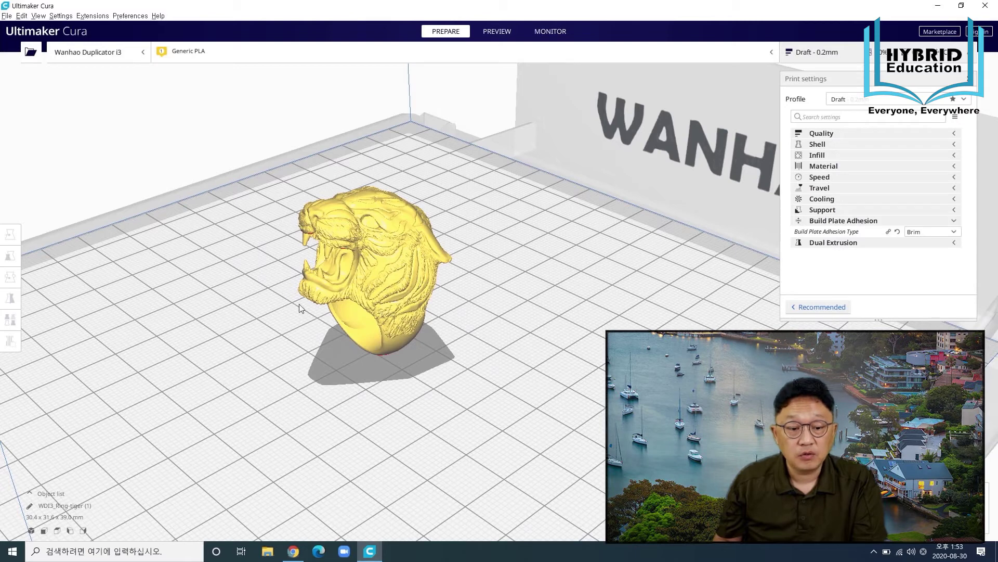
- Clear the build plate to remove the tiger ring
left_click(387, 273)
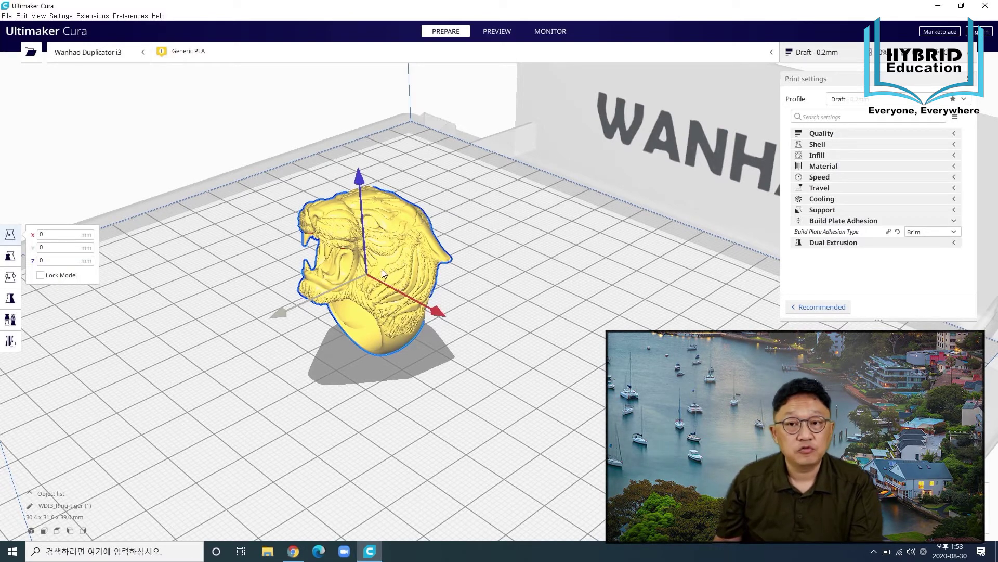
left_click(498, 230)
left_click(404, 249)
right_click(404, 253)
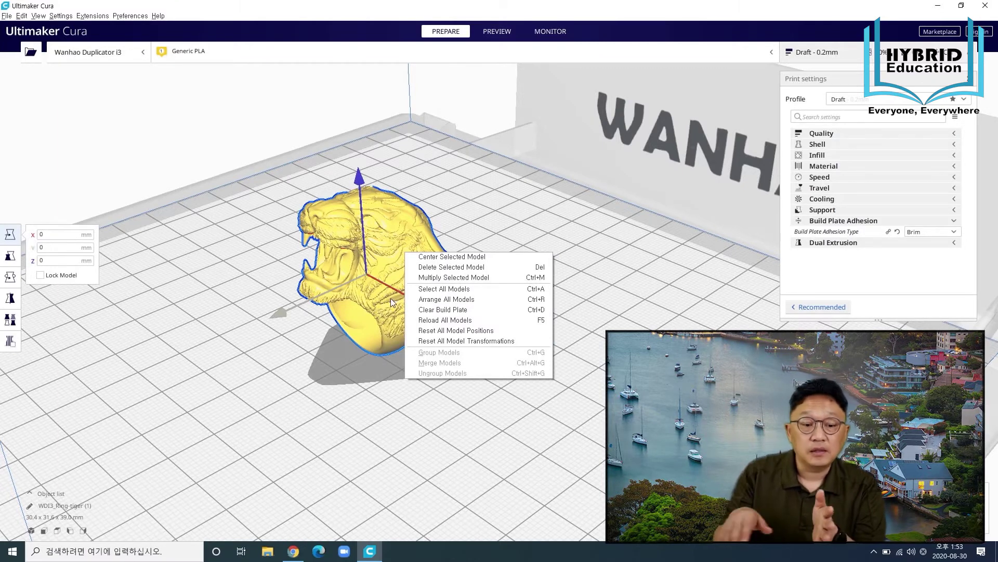
left_click(443, 311)
mouse_move(357, 357)
right_mouse_down()
mouse_move(387, 370)
mouse_move(362, 366)
right_mouse_up()
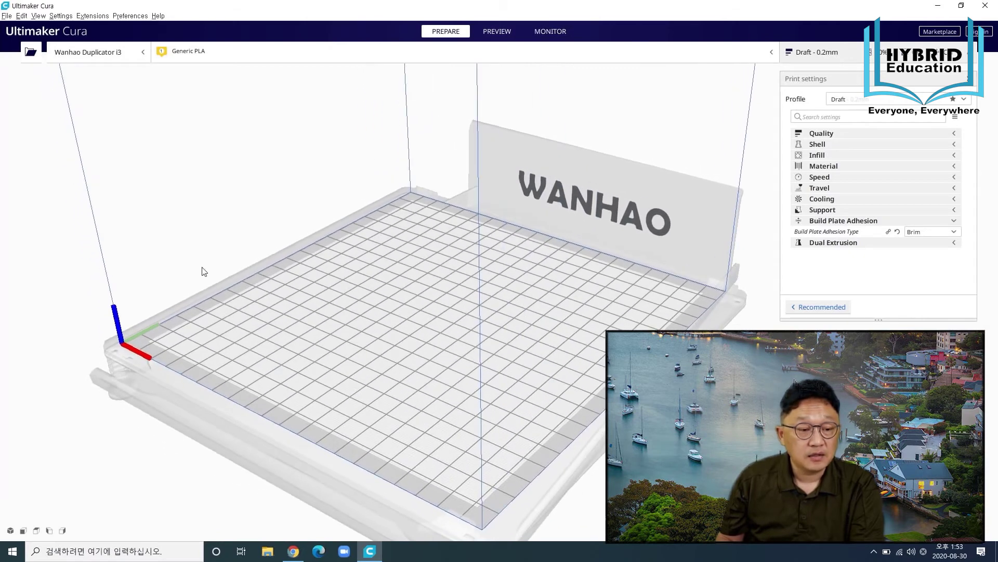
- Load the Minion_Dave model from the Downloads folder onto the build plate and view it from below
left_click(31, 52)
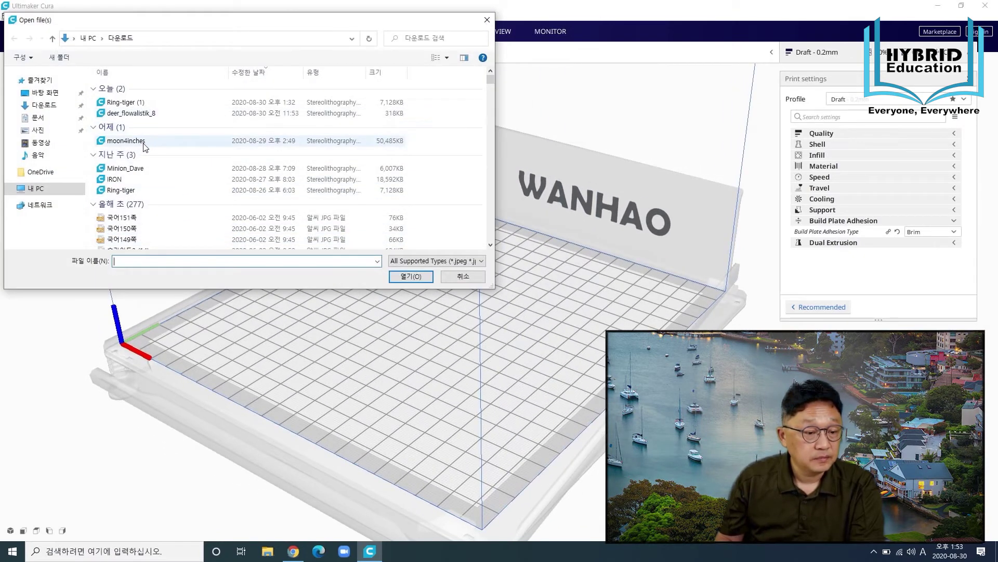
left_click(145, 169)
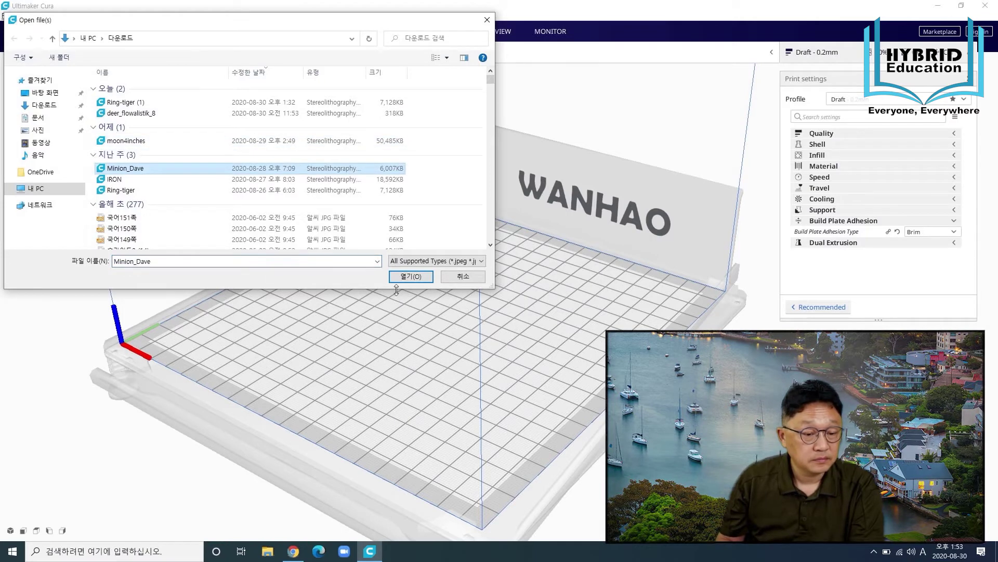
left_click(411, 276)
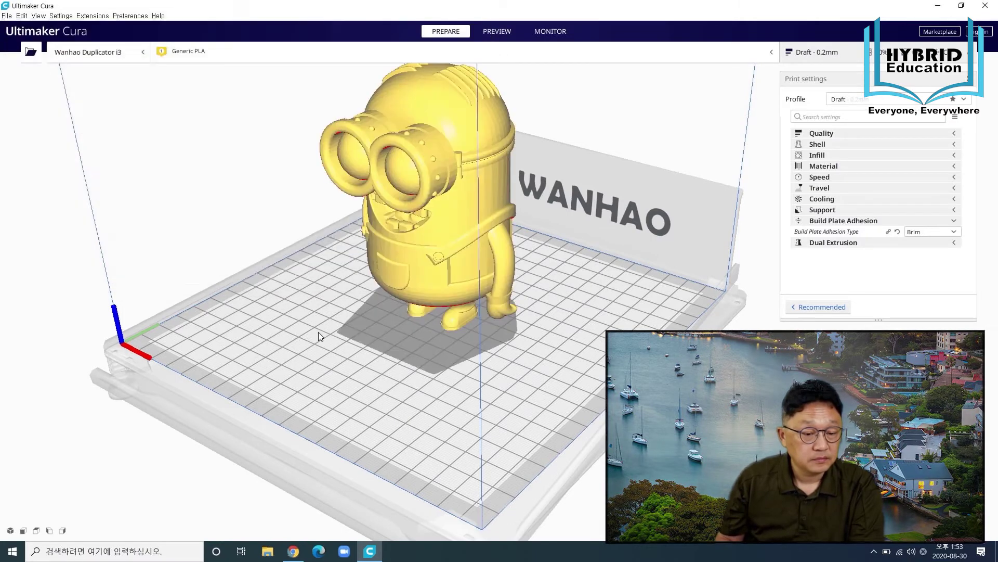
scroll(333, 325, "down", 3)
right_click_drag(331, 325, 423, 250)
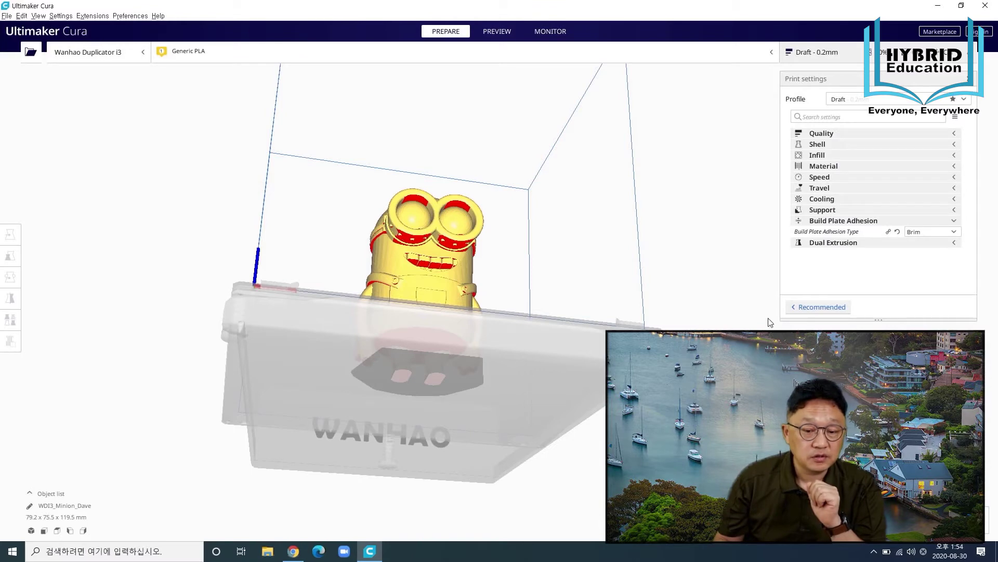
- Switch to the recommended print settings and slice the minion for the layer preview
left_click(819, 307)
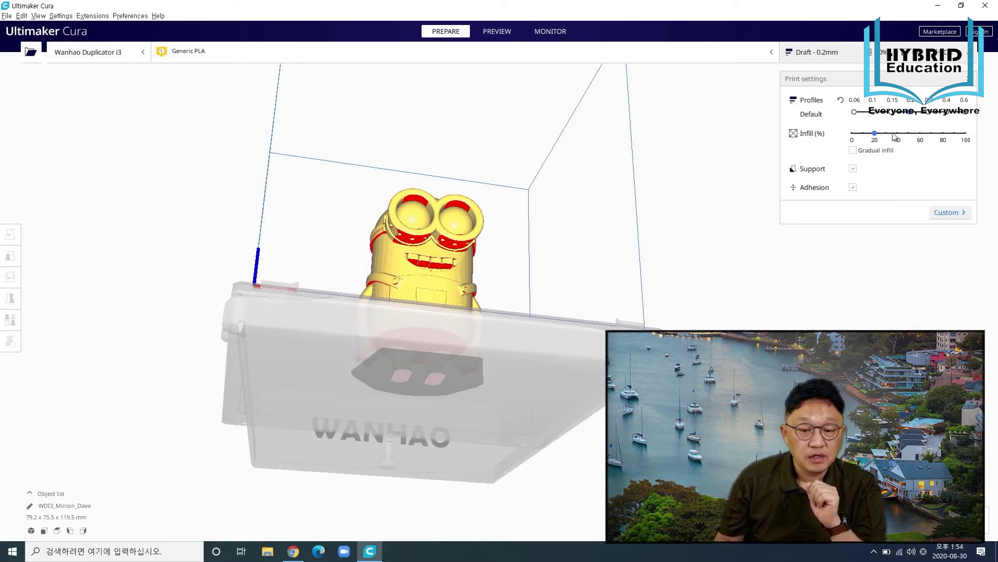
right_click_drag(576, 195, 532, 322)
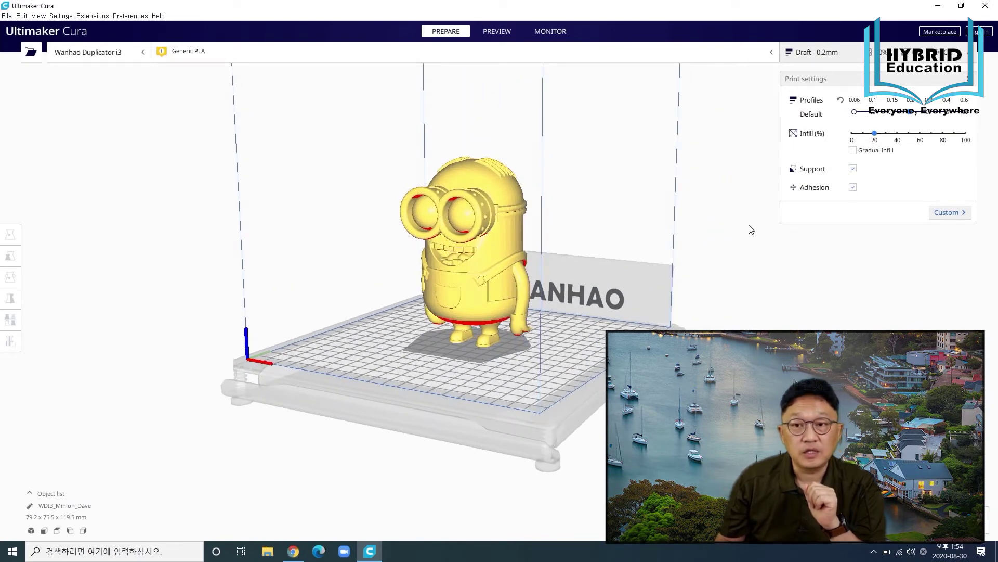
scroll(593, 307, "up", 2)
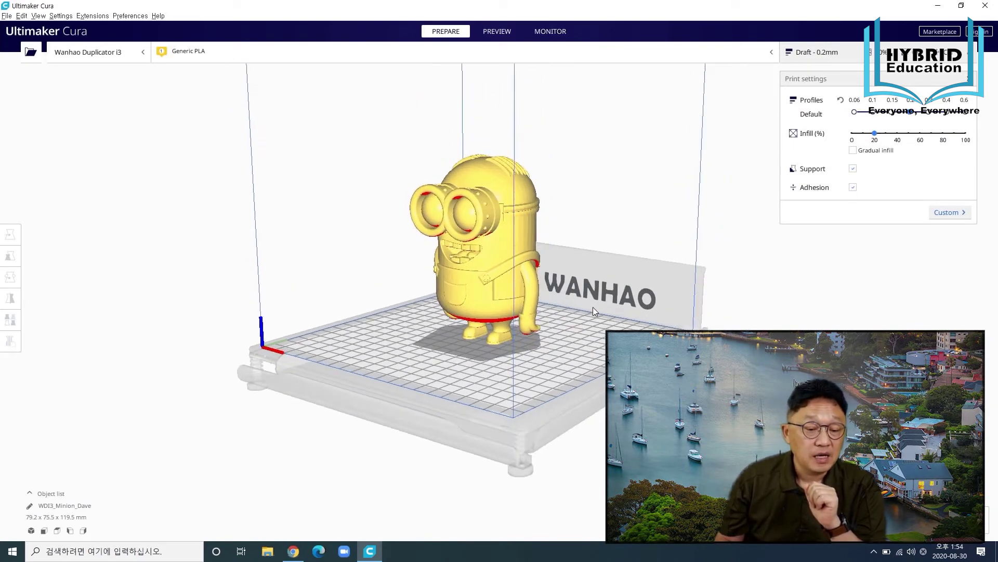
scroll(523, 269, "up", 5)
middle_click_drag(542, 244, 317, 308)
right_click_drag(575, 302, 798, 245)
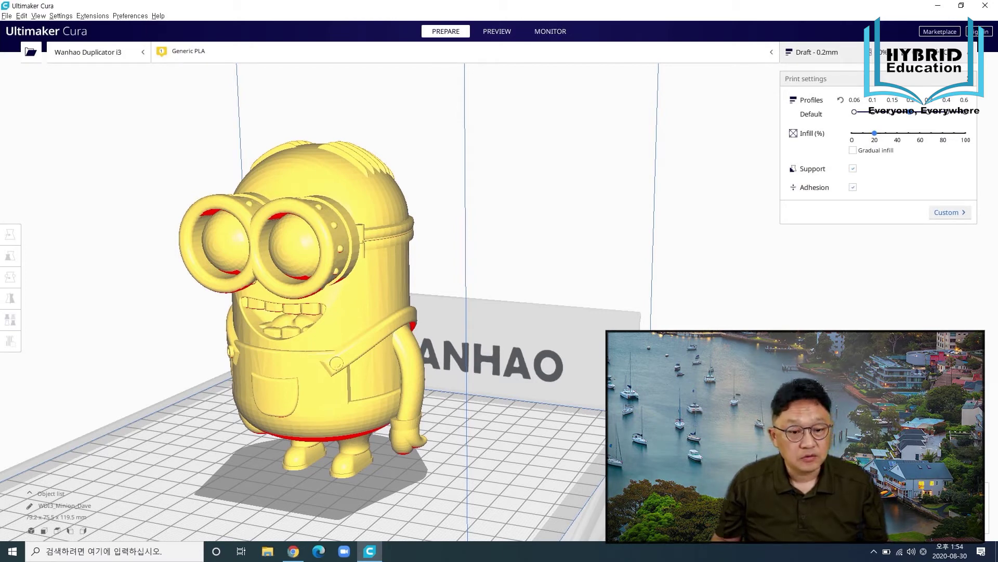
left_click(869, 519)
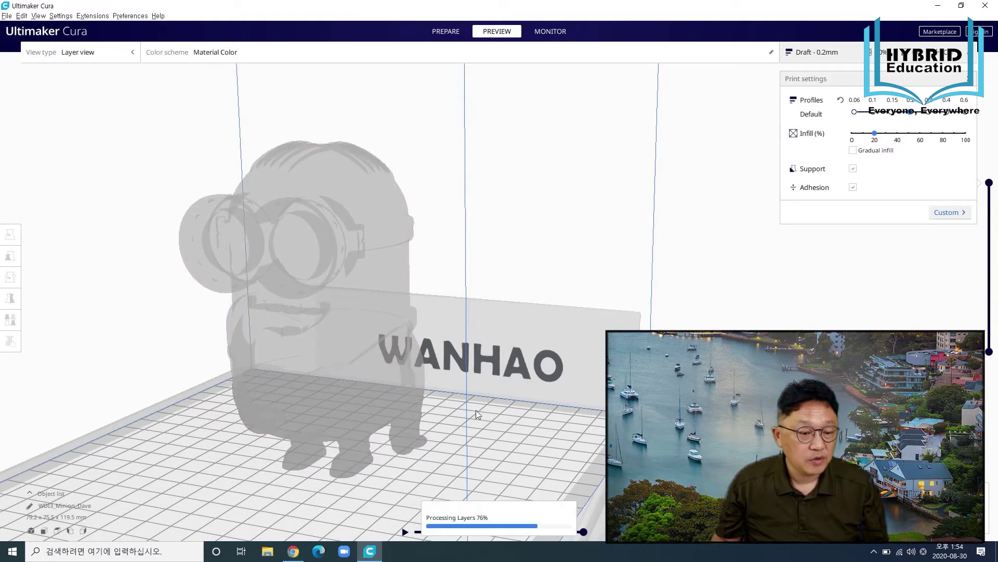
right_click_drag(376, 429, 491, 439)
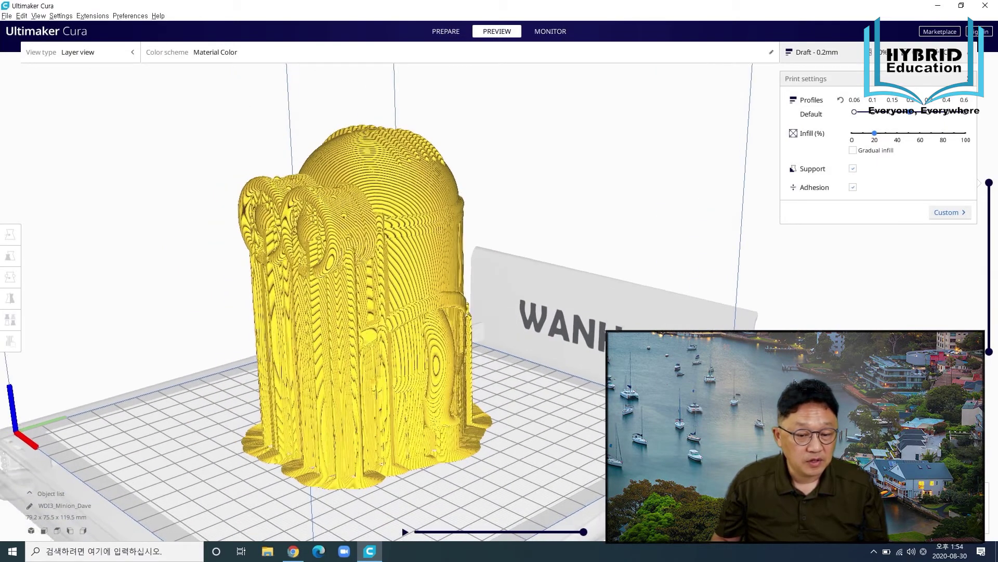
- Lower the layer preview to layer 59 and examine the minion's feet, brim and supports up close
left_click_drag(992, 189, 990, 326)
right_click_drag(473, 364, 453, 413)
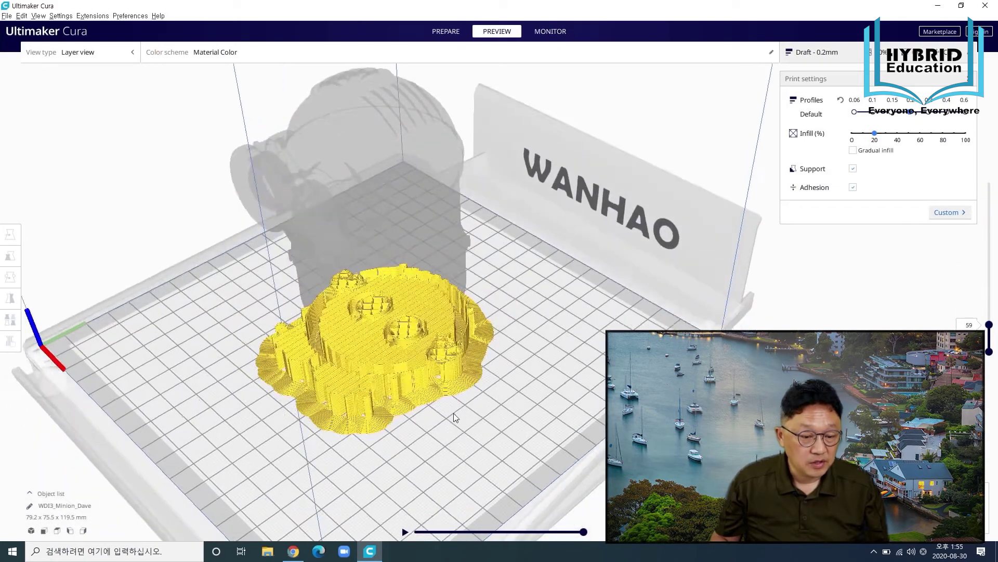
scroll(388, 320, "up", 8)
scroll(376, 292, "up", 5)
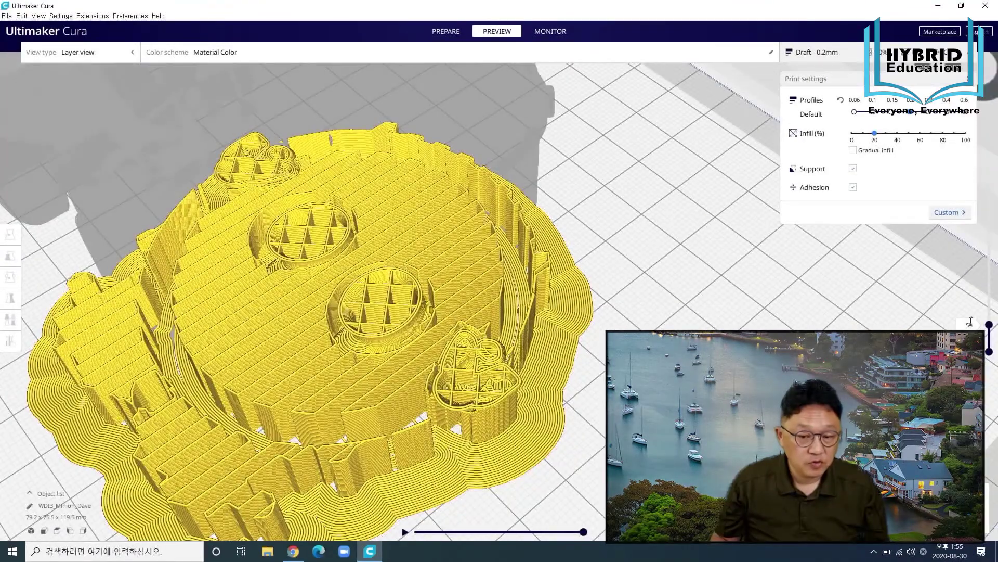
- Raise the layer preview to layer 191 to examine the infill, and return it to the full model
left_click_drag(990, 325, 990, 290)
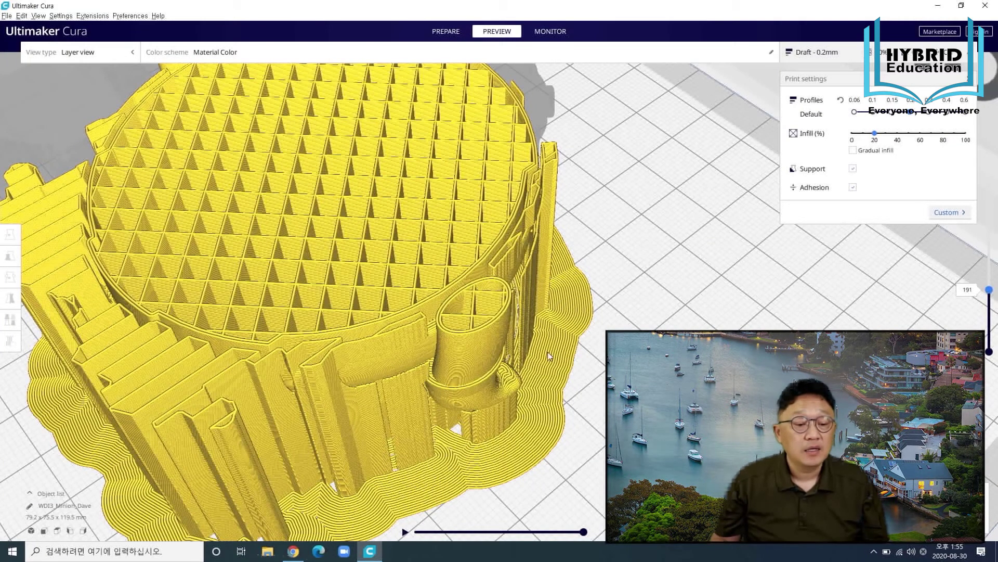
scroll(546, 352, "down", 5)
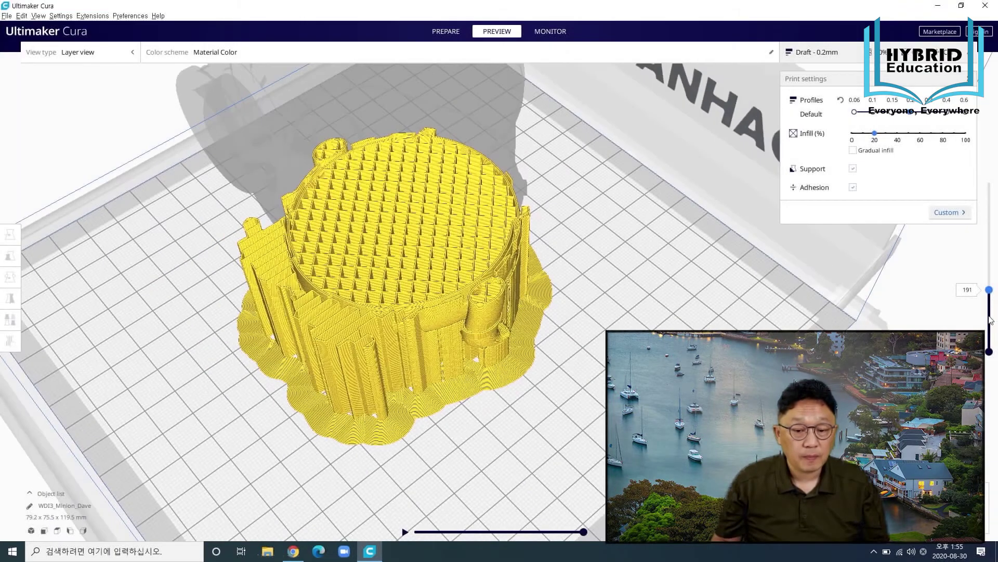
left_click_drag(989, 289, 975, 163)
scroll(526, 265, "down", 3)
middle_click_drag(465, 217, 432, 301)
right_click_drag(432, 301, 317, 236)
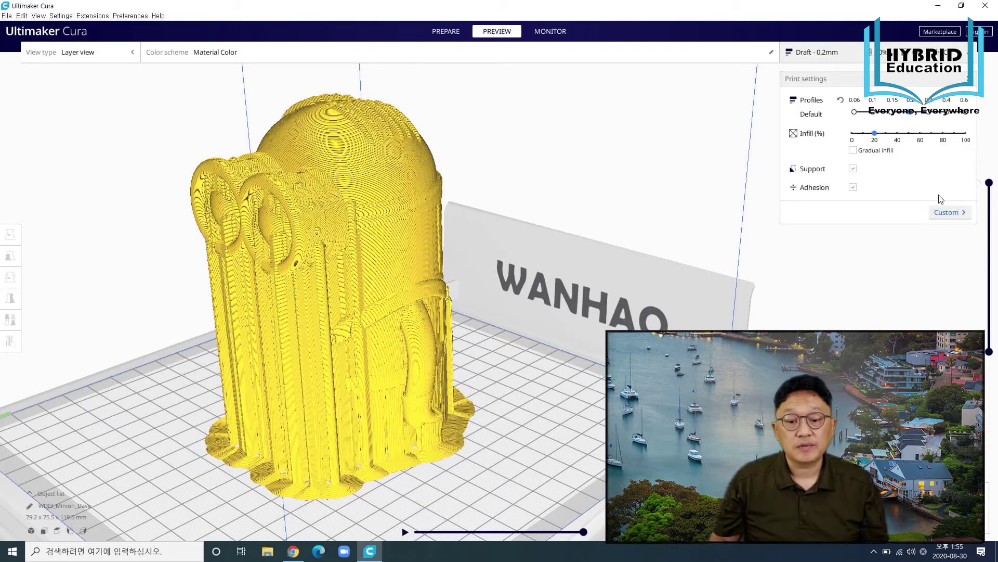
- Switch to the custom print settings and set the layer height to 0.1 mm
left_click(948, 211)
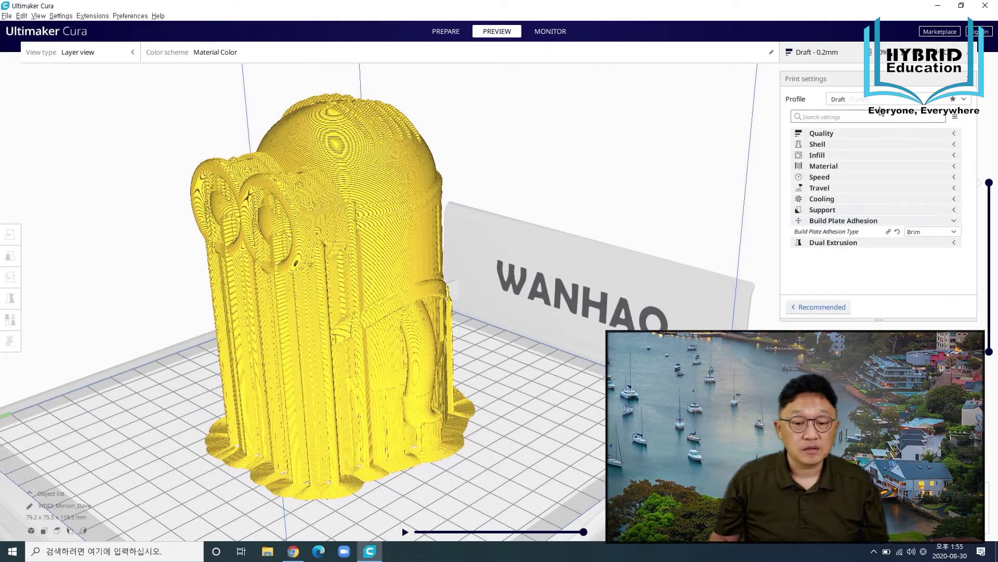
left_click(834, 134)
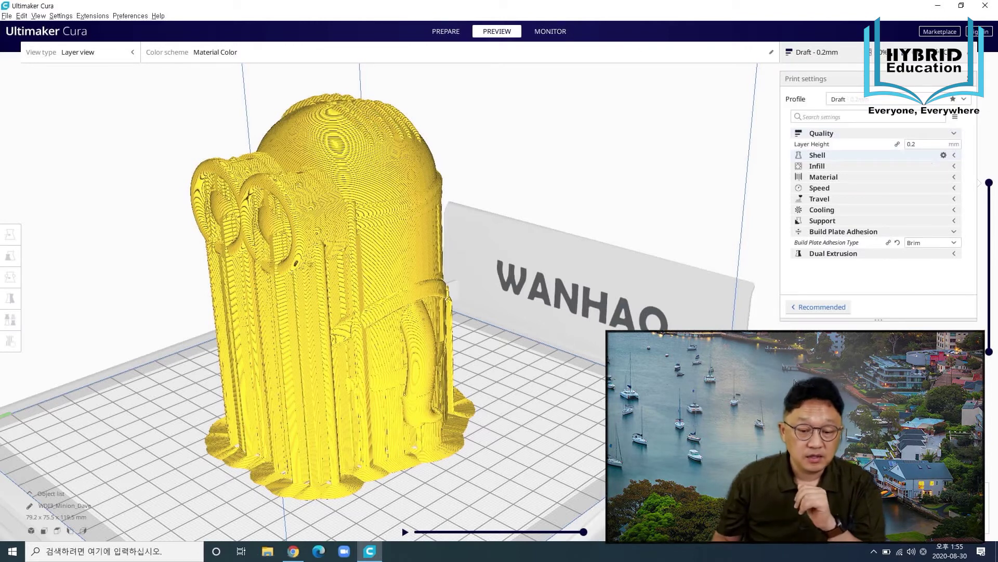
left_click(929, 146)
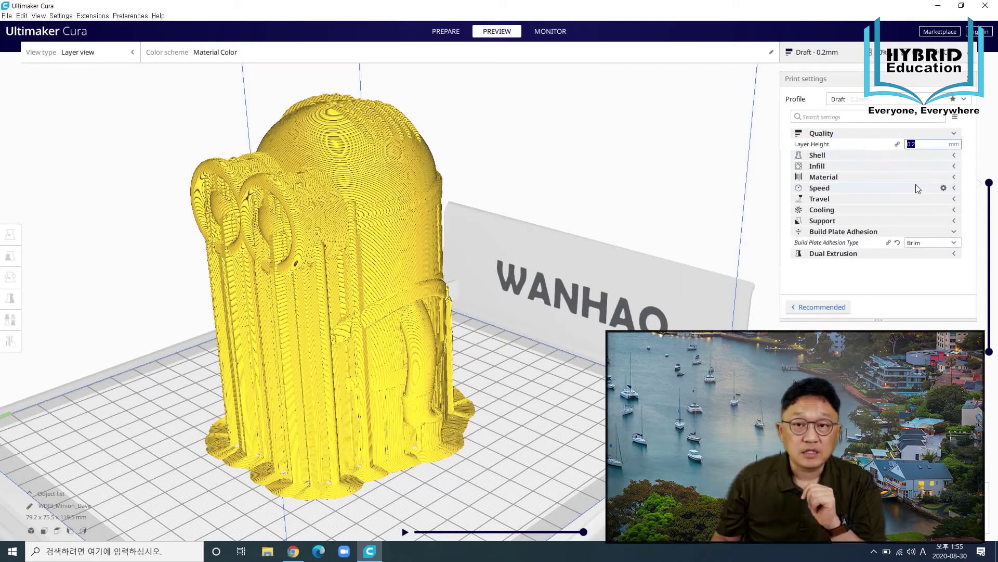
type("0.")
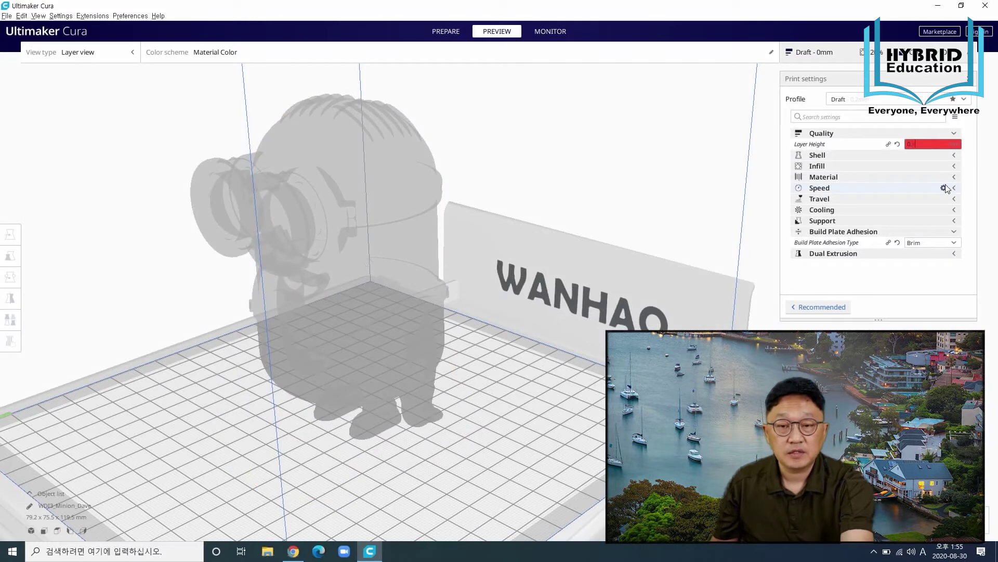
type("1")
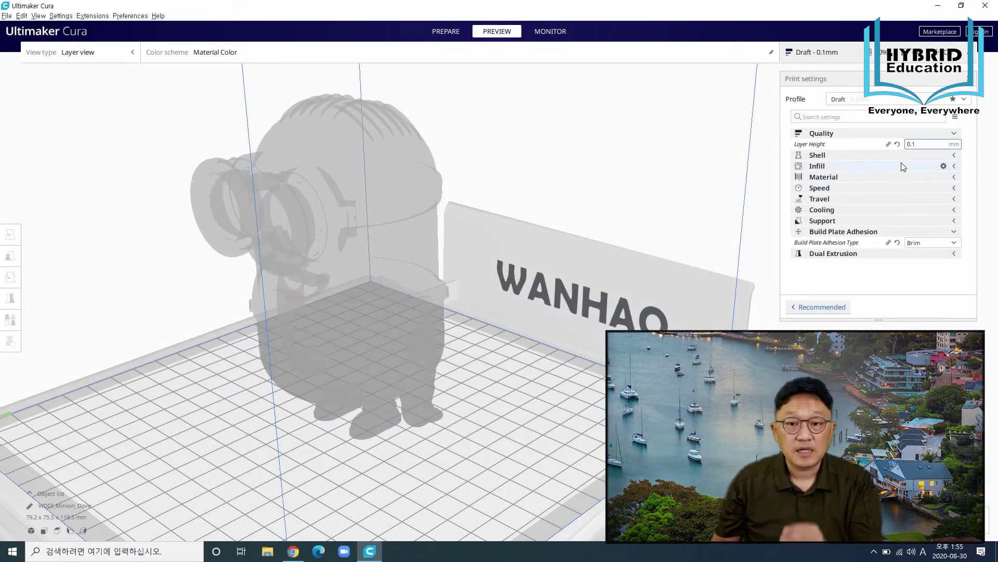
- Expand the shell settings and review the wall thickness and the top and bottom layer values
left_click(955, 155)
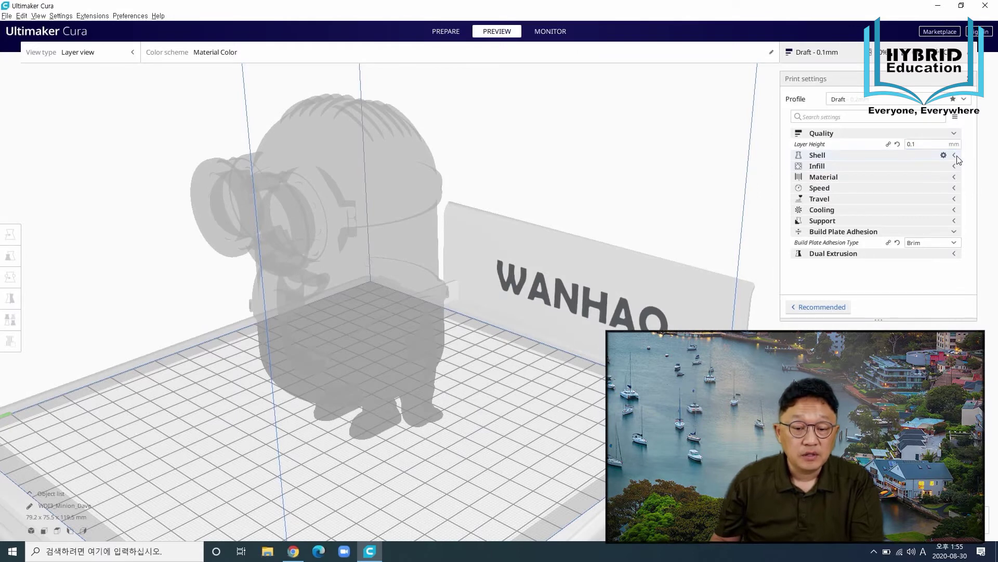
mouse_move(915, 180)
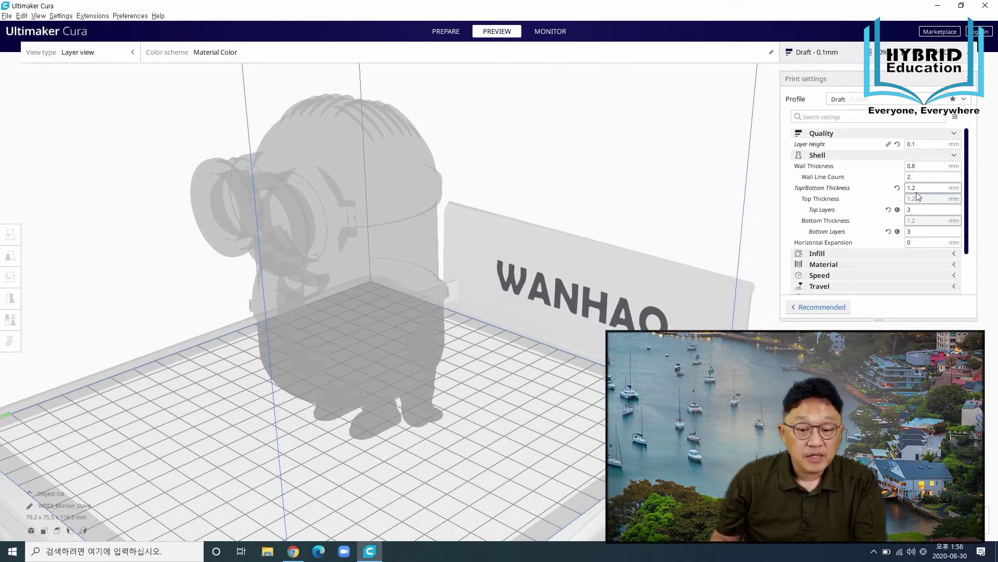
mouse_move(917, 231)
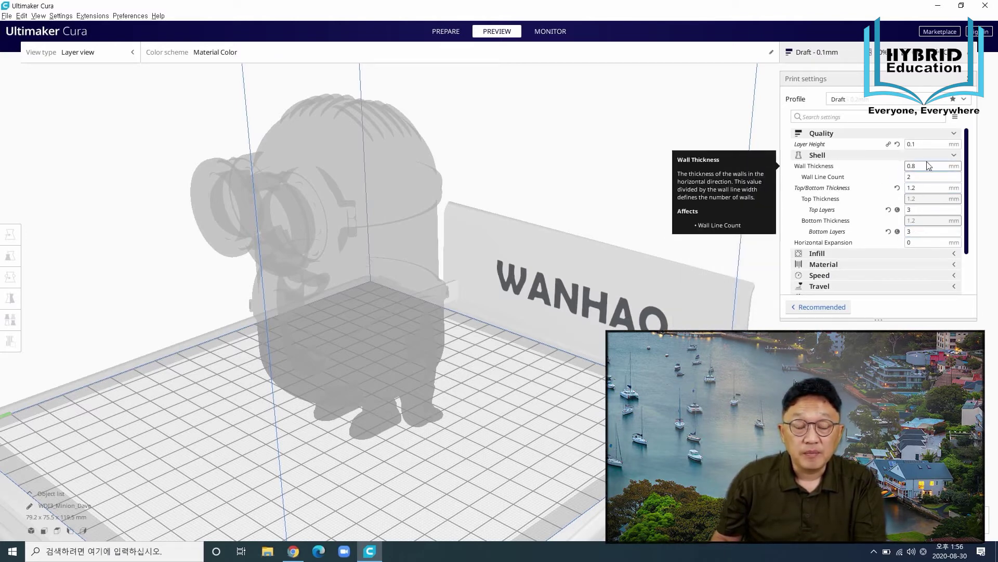
scroll(924, 207, "down", 2)
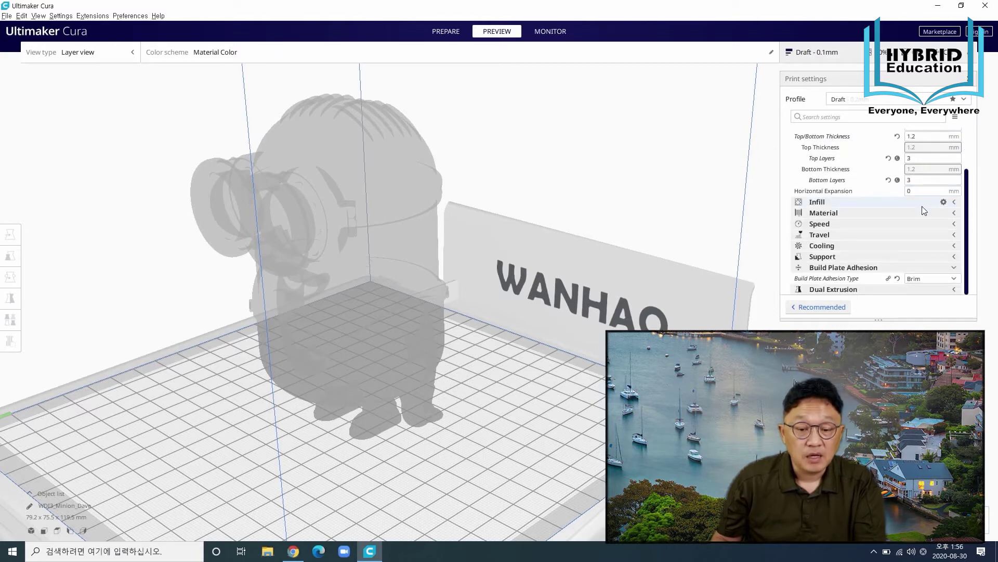
scroll(924, 210, "up", 2)
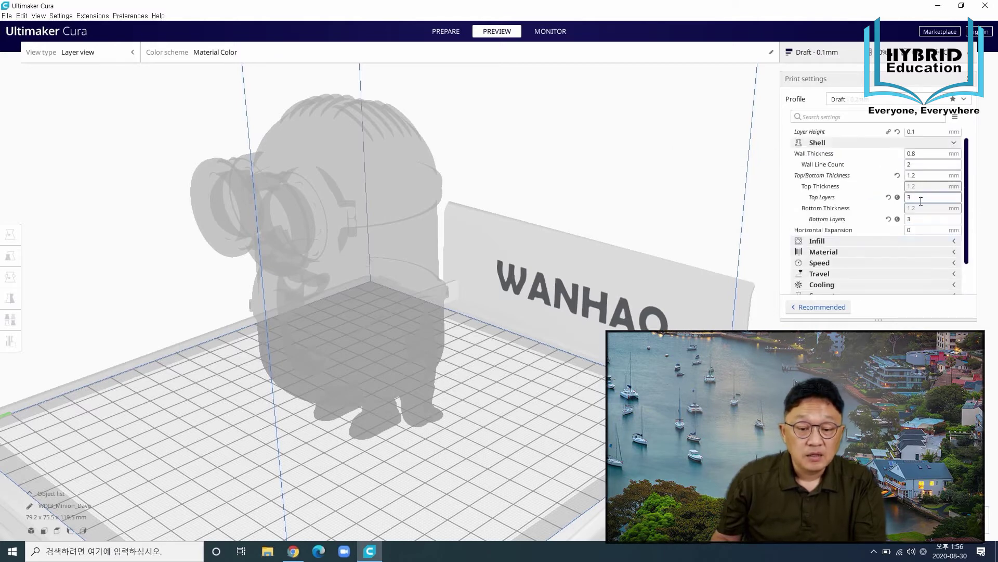
- Expand the infill settings and change the infill pattern to Lines
left_click(955, 241)
scroll(901, 245, "down", 2)
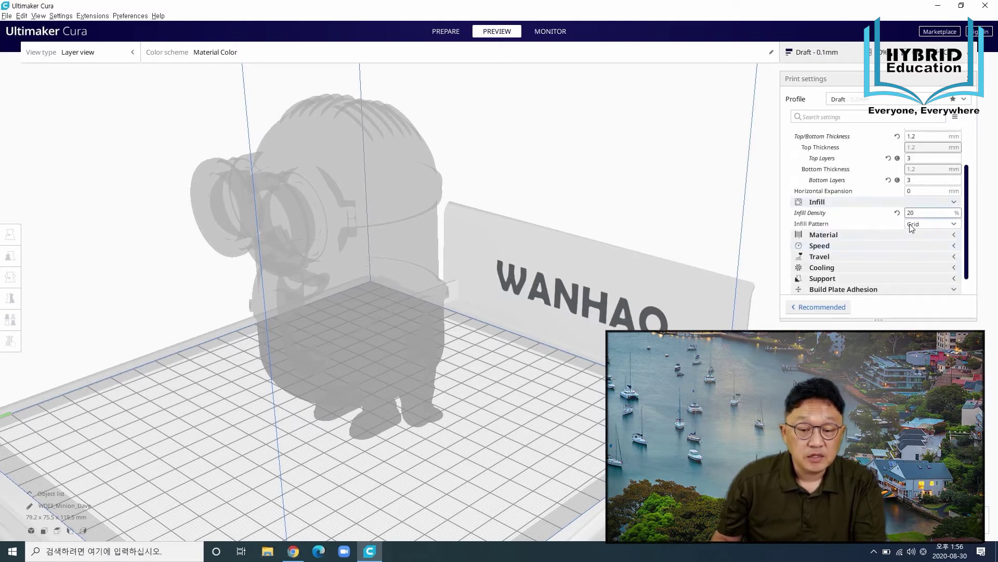
mouse_move(800, 230)
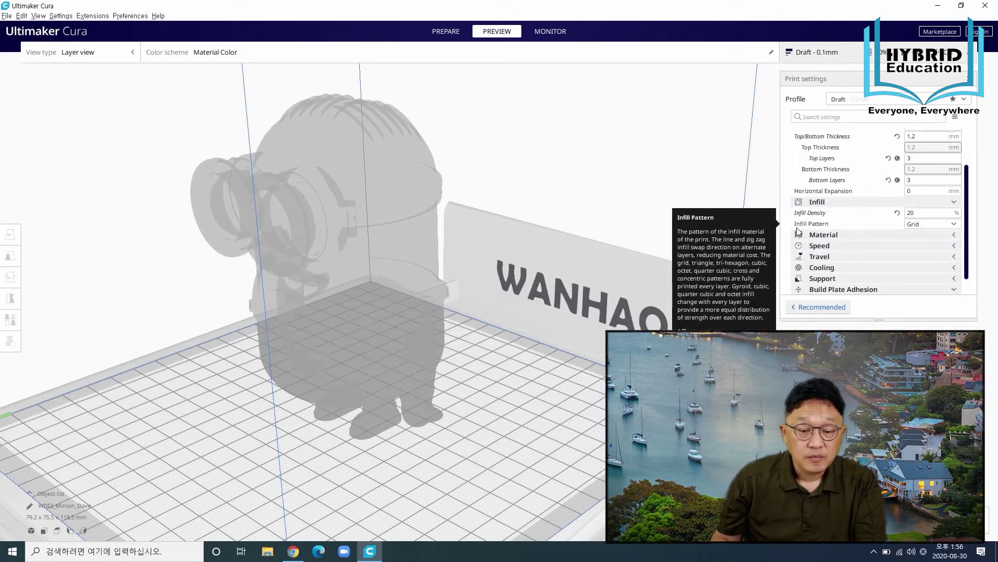
left_click(919, 228)
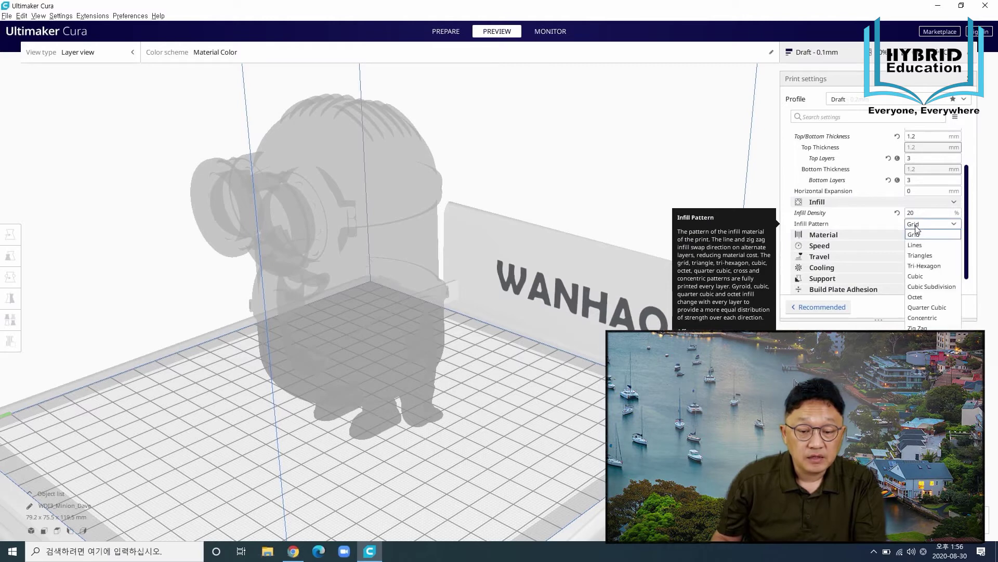
left_click(915, 245)
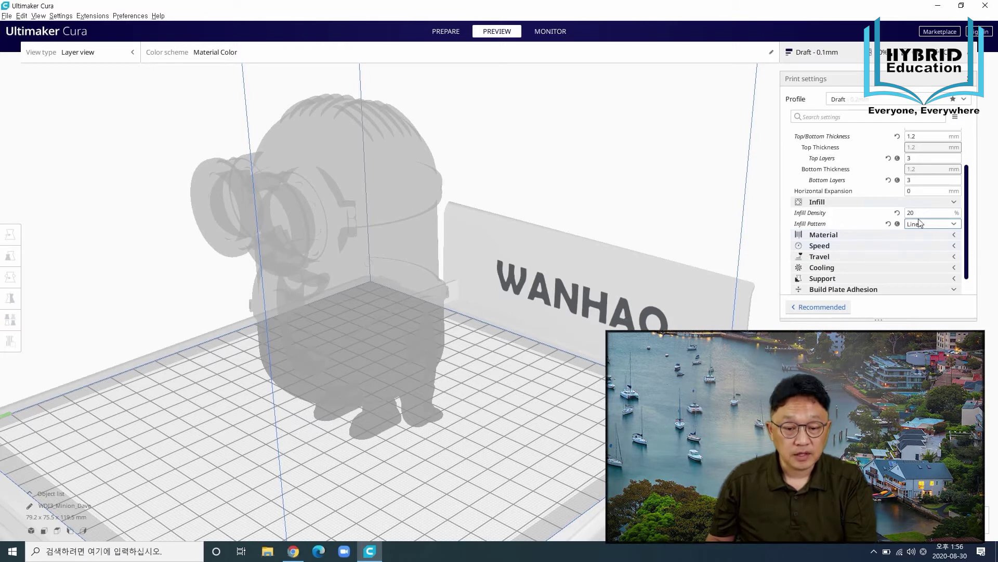
- Expand the material settings and examine the printing temperature and build plate temperature values
left_click(867, 235)
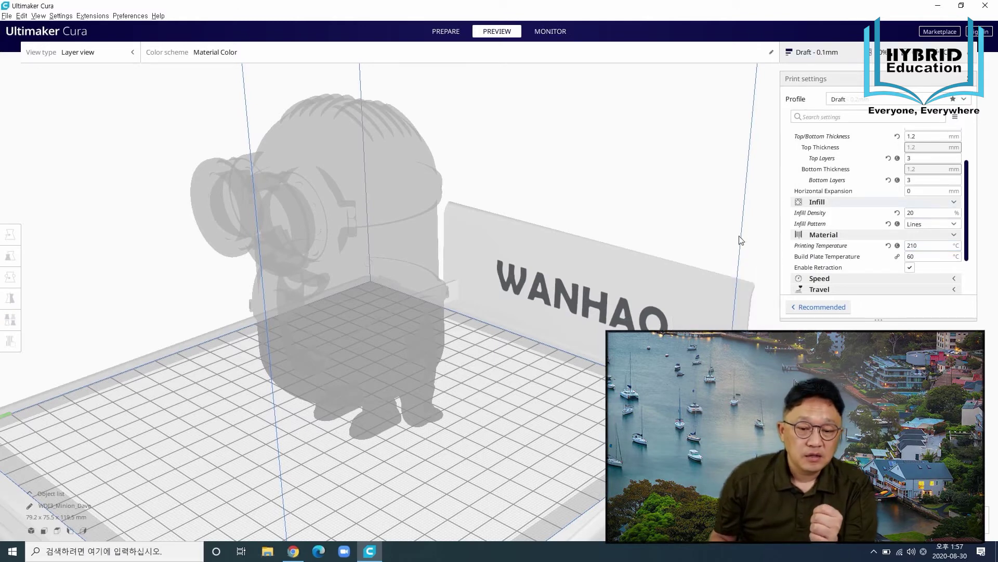
double_click(913, 245)
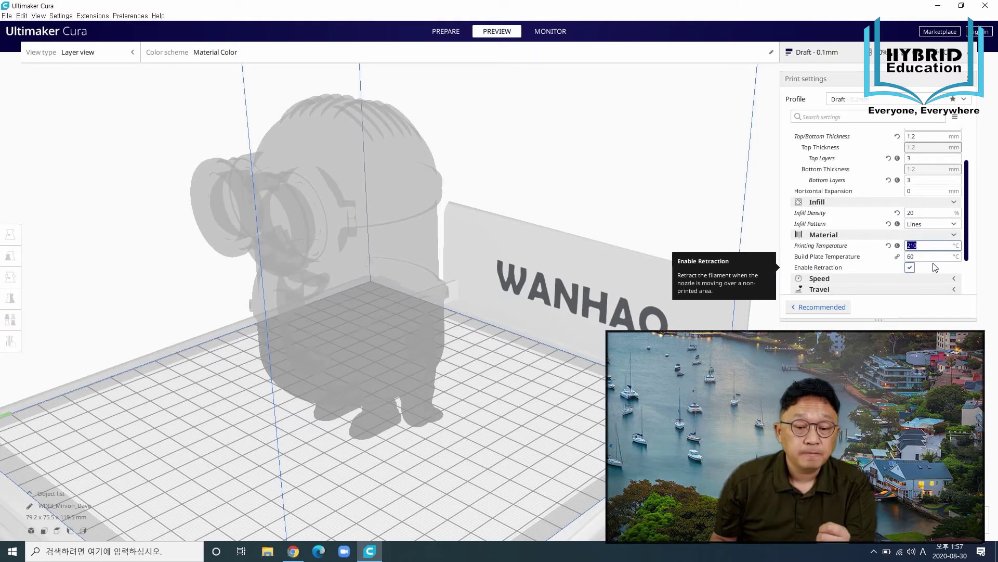
double_click(924, 257)
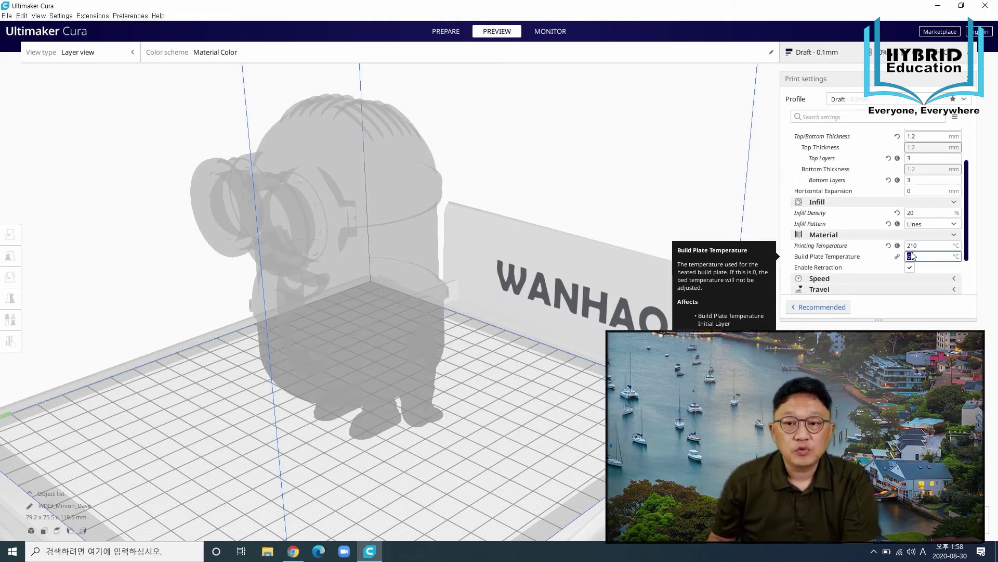
- Expand the speed settings and review the print speed value
scroll(949, 260, "down", 1)
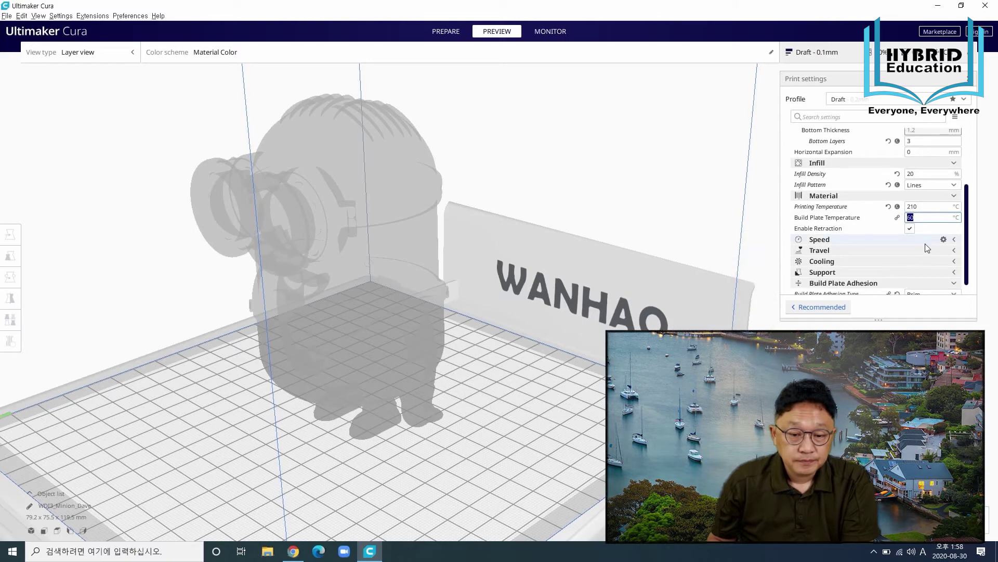
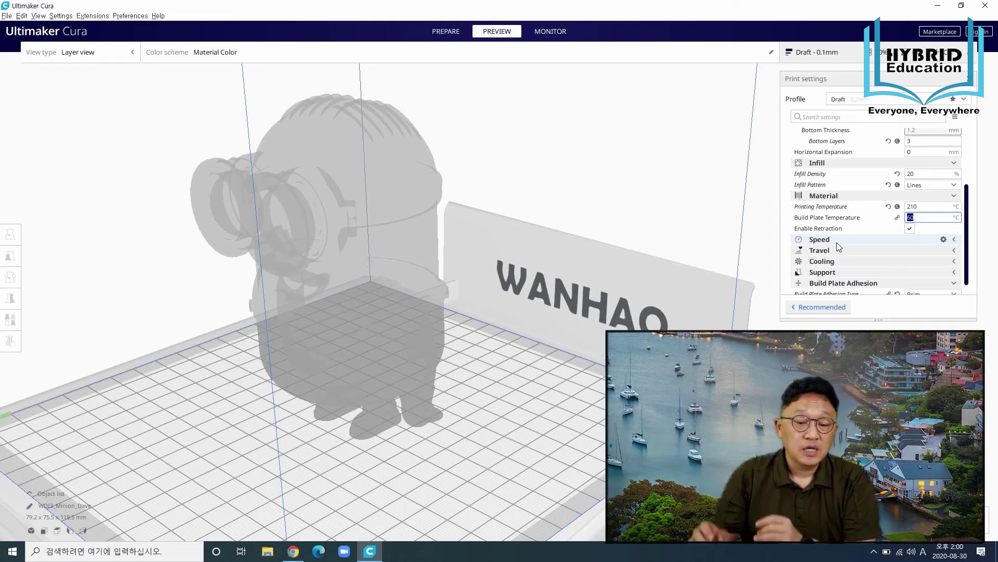
left_click(835, 238)
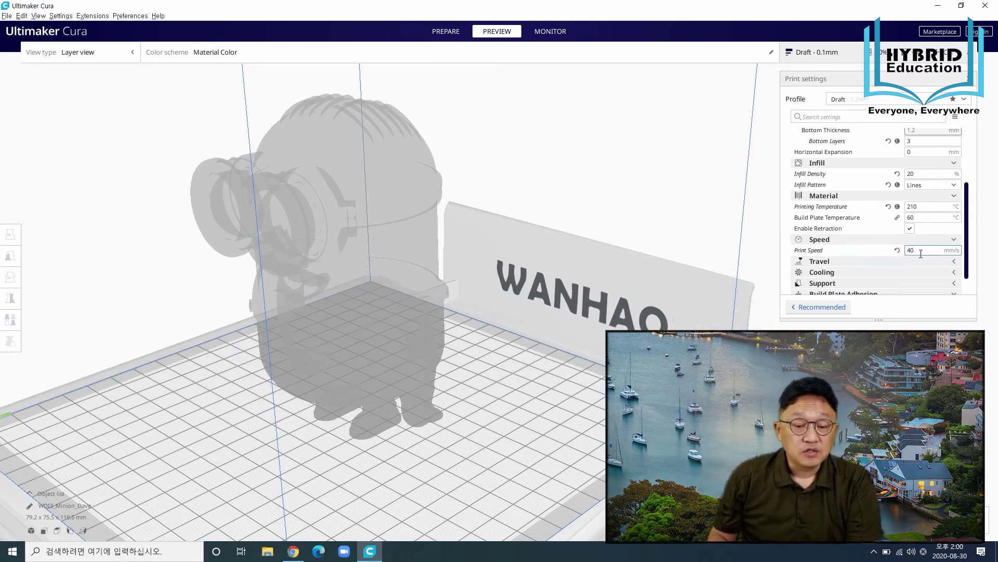
double_click(912, 250)
- Expand the travel settings and examine the description of the Z Hop When Retracted option
left_click(889, 262)
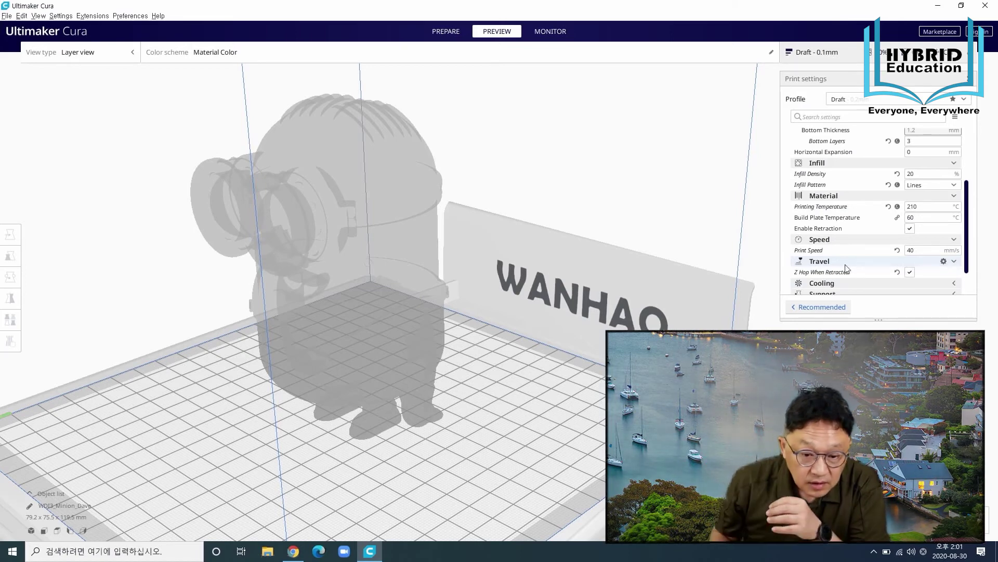
scroll(866, 303, "down", 3)
scroll(856, 291, "up", 3)
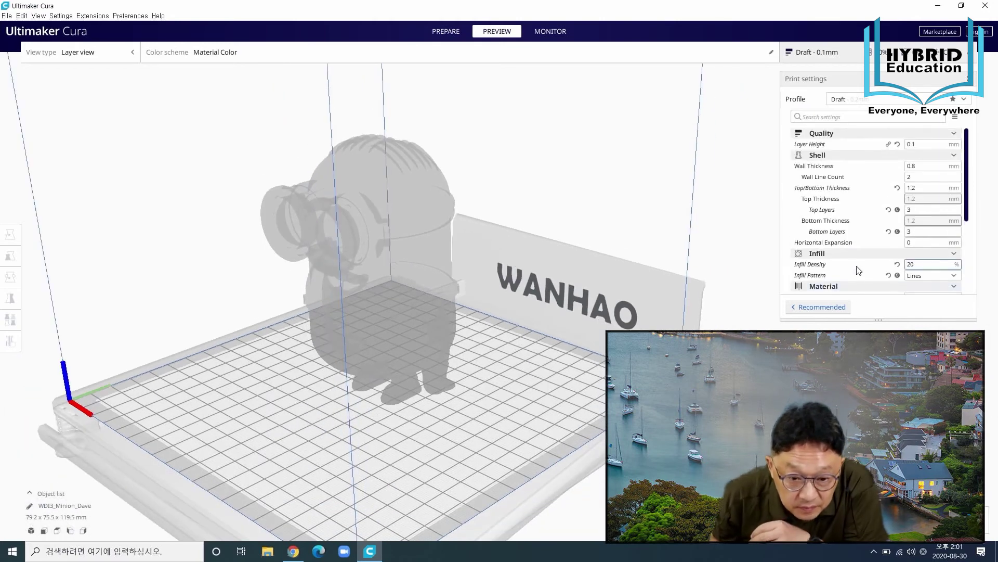
scroll(859, 269, "down", 3)
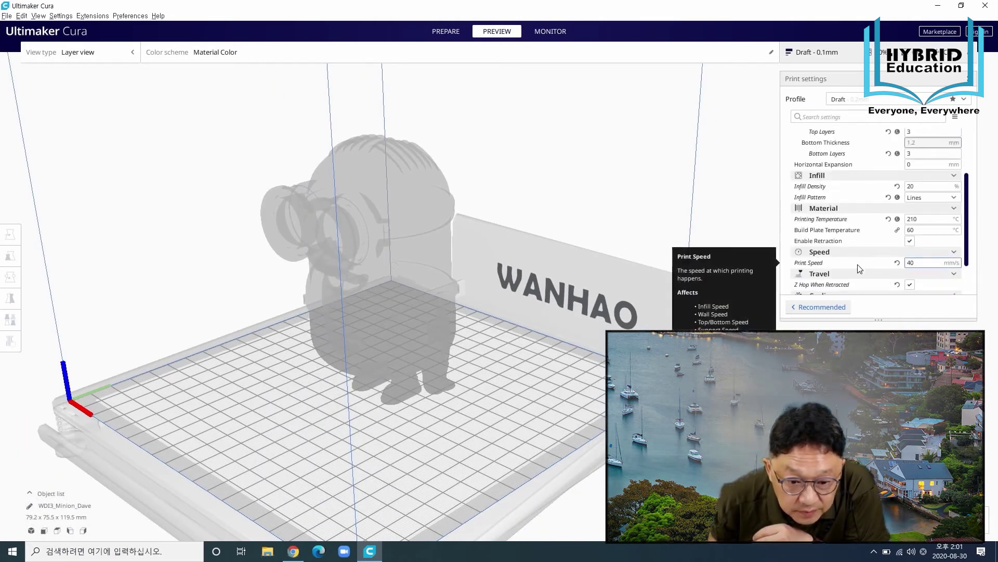
scroll(859, 269, "down", 2)
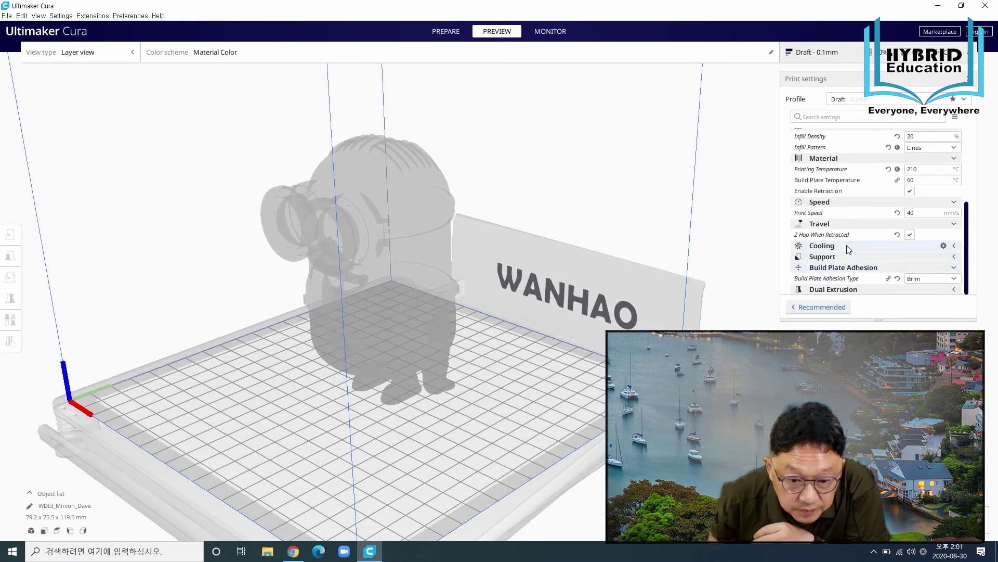
mouse_move(838, 236)
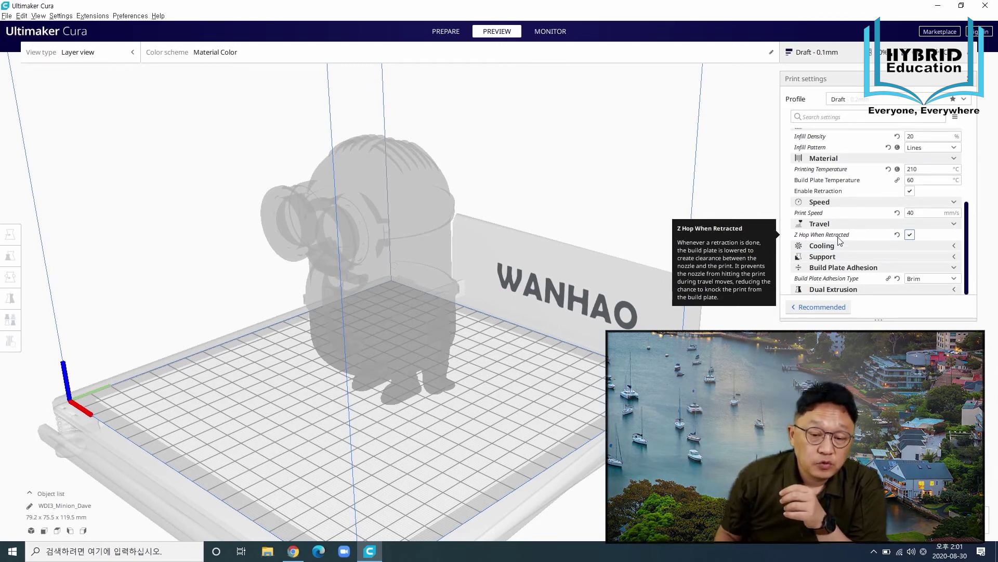
- Expand the support settings and set the support overhang angle to 45°
left_click(835, 257)
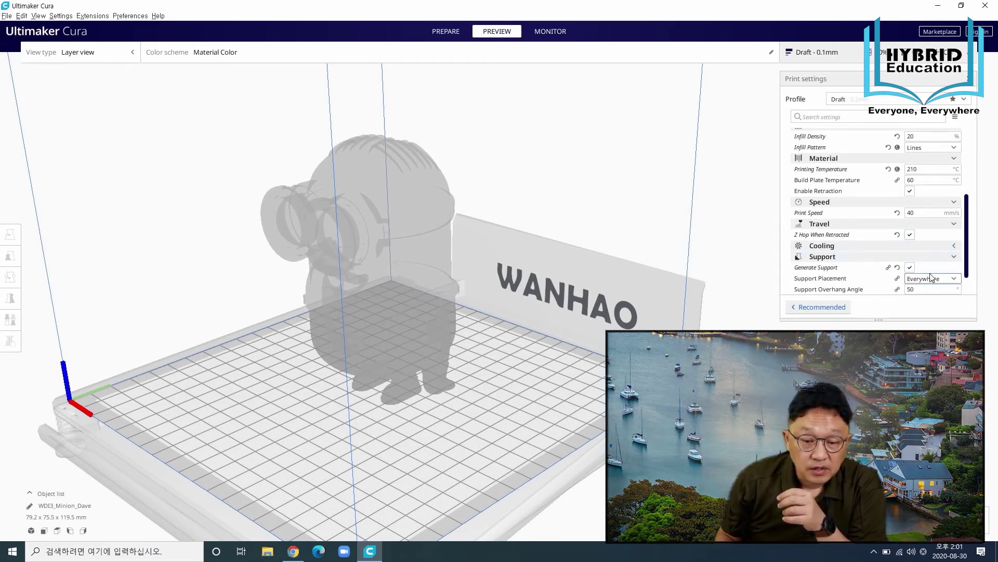
scroll(922, 267, "down", 2)
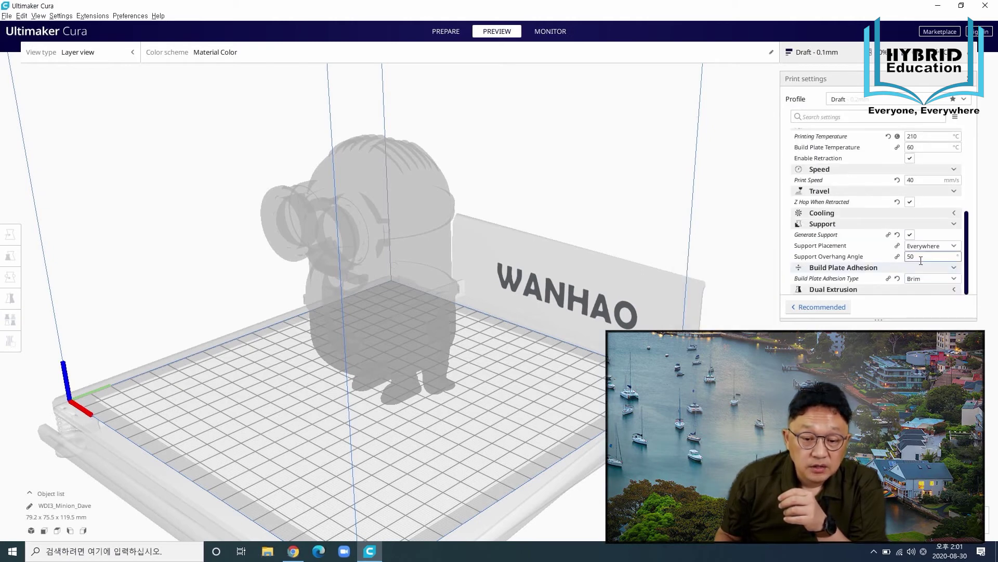
left_click_drag(921, 257, 899, 261)
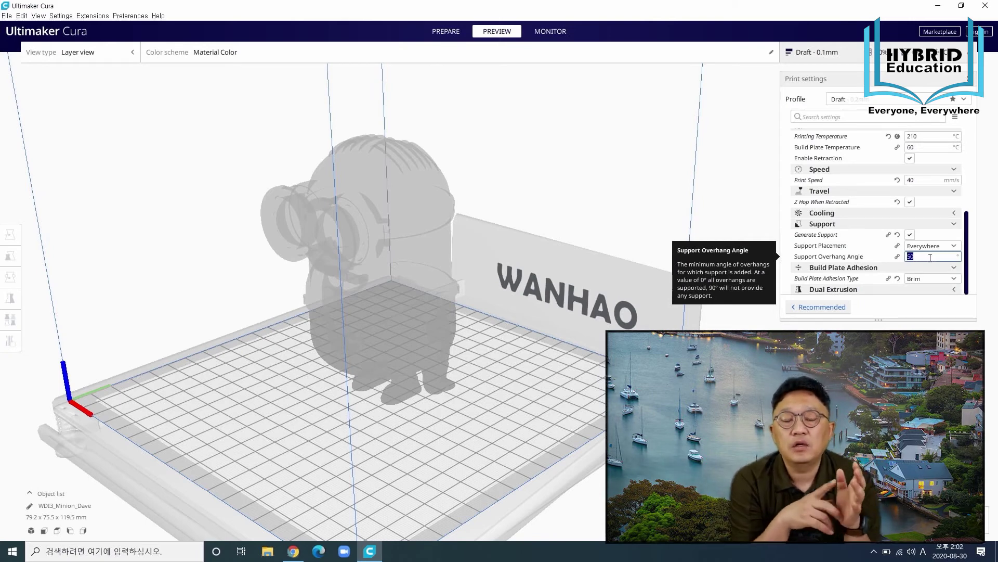
type("45")
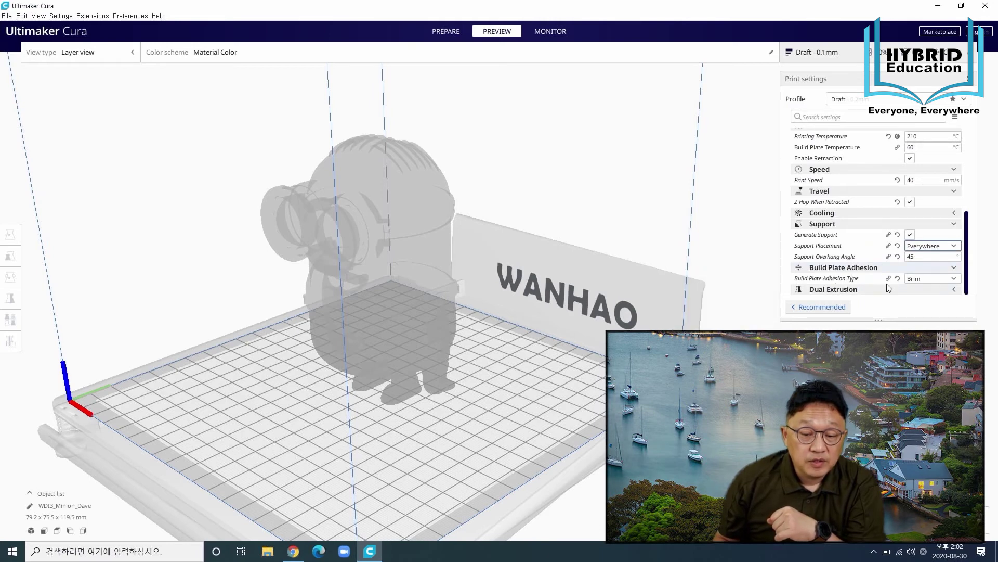
- Change the build plate adhesion type to Raft and return to the quality and shell settings
left_click(916, 281)
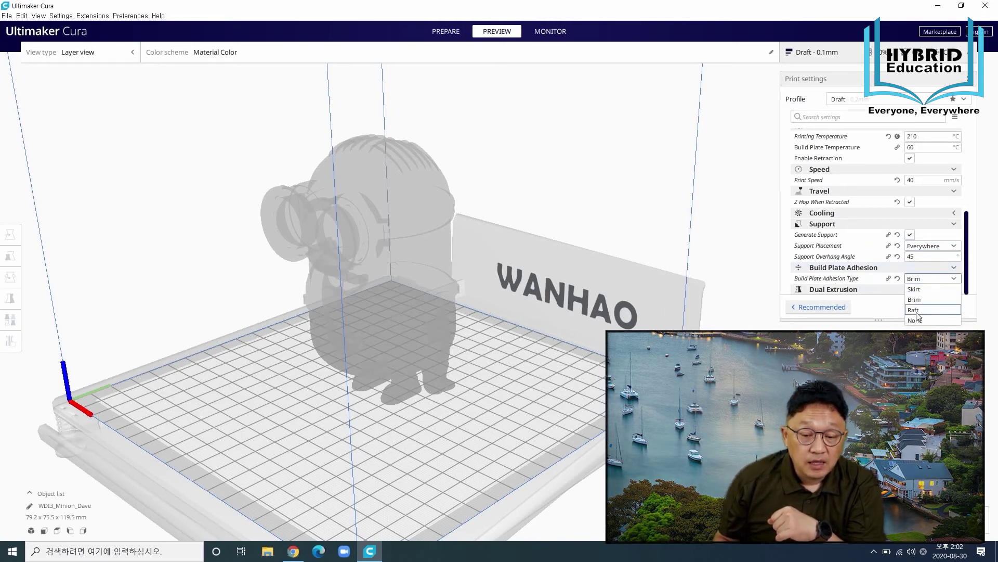
left_click(915, 310)
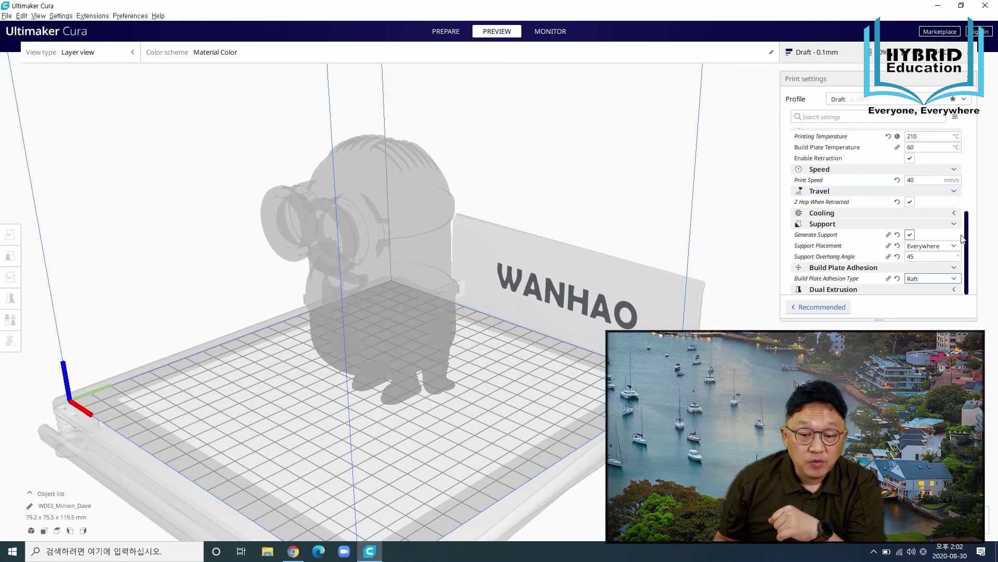
left_click_drag(971, 245, 968, 158)
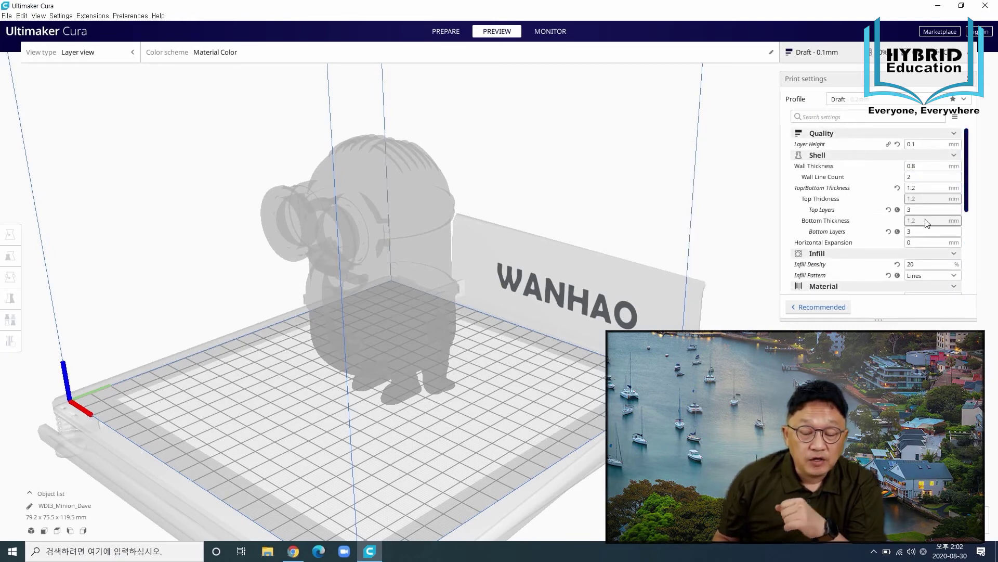
mouse_move(927, 223)
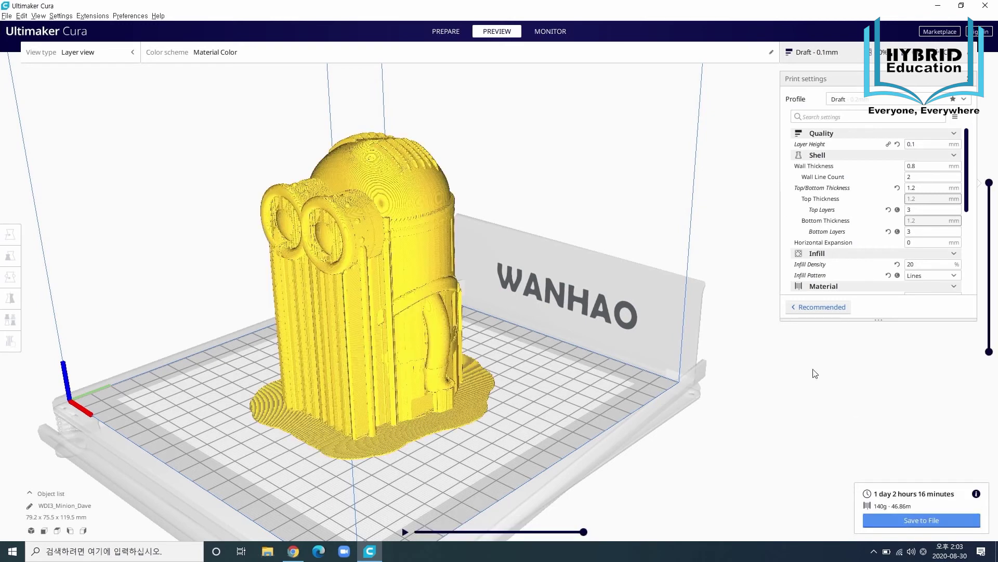
- Inspect the sliced Minion's supports and raft, lowering the visible layers to about mid-body to examine the infill before restoring all layers
scroll(293, 295, "up", 5)
scroll(367, 260, "up", 4)
middle_click_drag(407, 258, 516, 251)
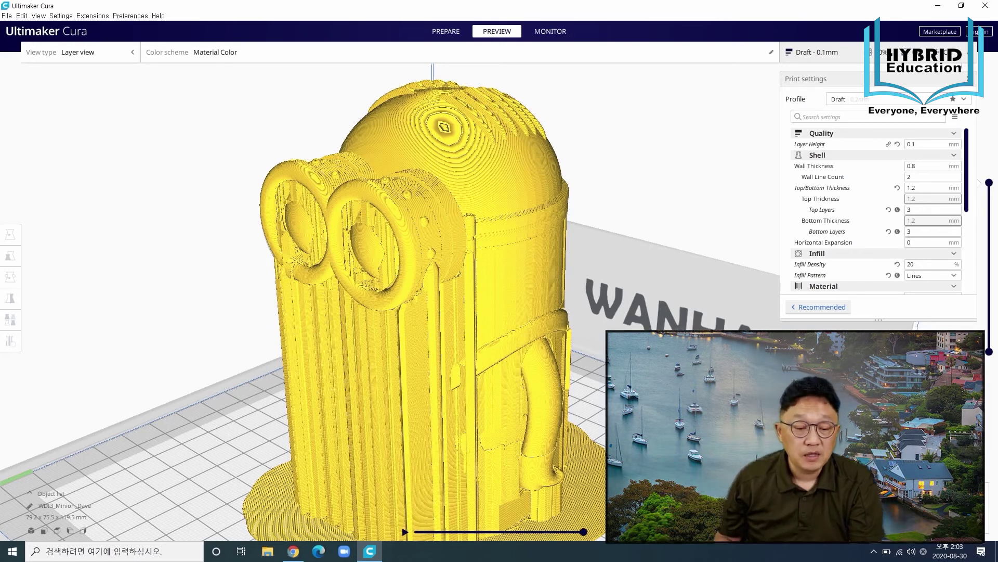
scroll(997, 224, "down", 2)
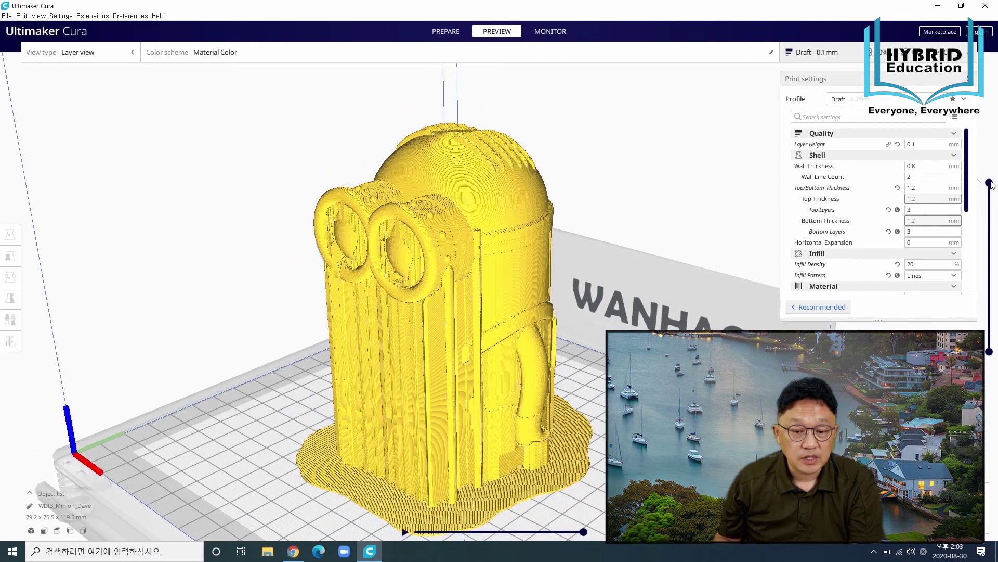
left_click_drag(990, 183, 997, 295)
right_click_drag(572, 328, 536, 375)
scroll(488, 325, "up", 5)
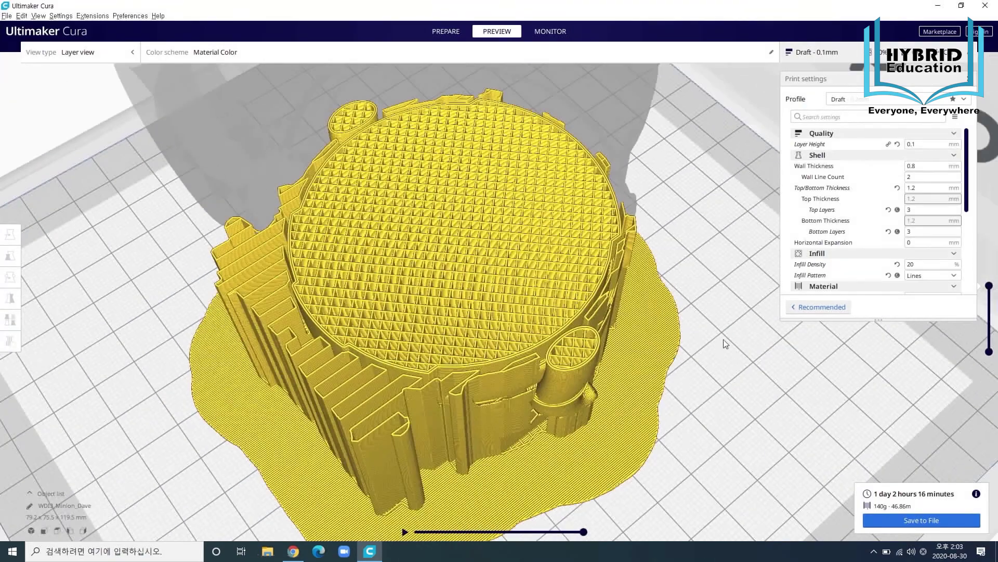
left_click_drag(989, 286, 992, 183)
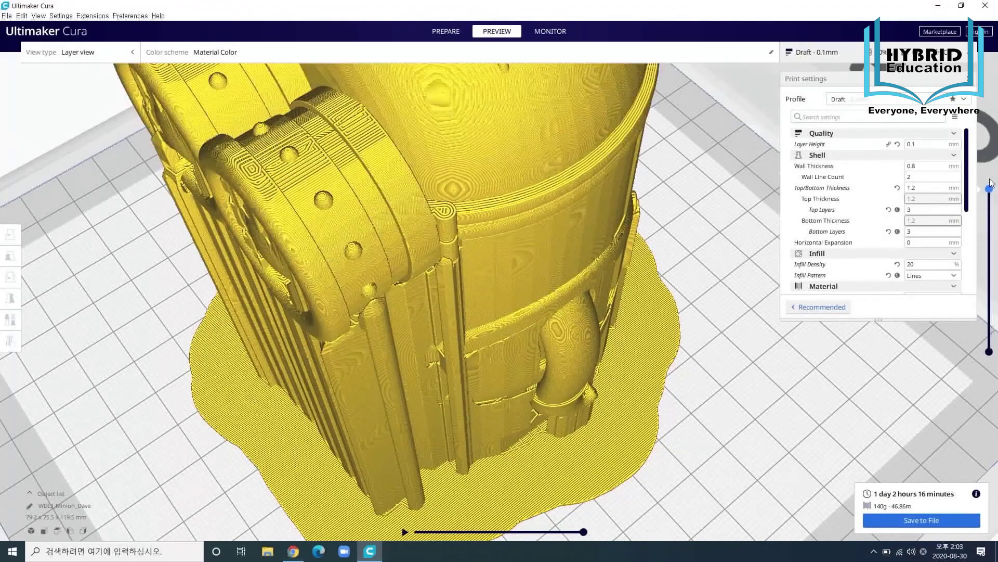
scroll(618, 265, "down", 5)
right_click_drag(615, 273, 645, 239)
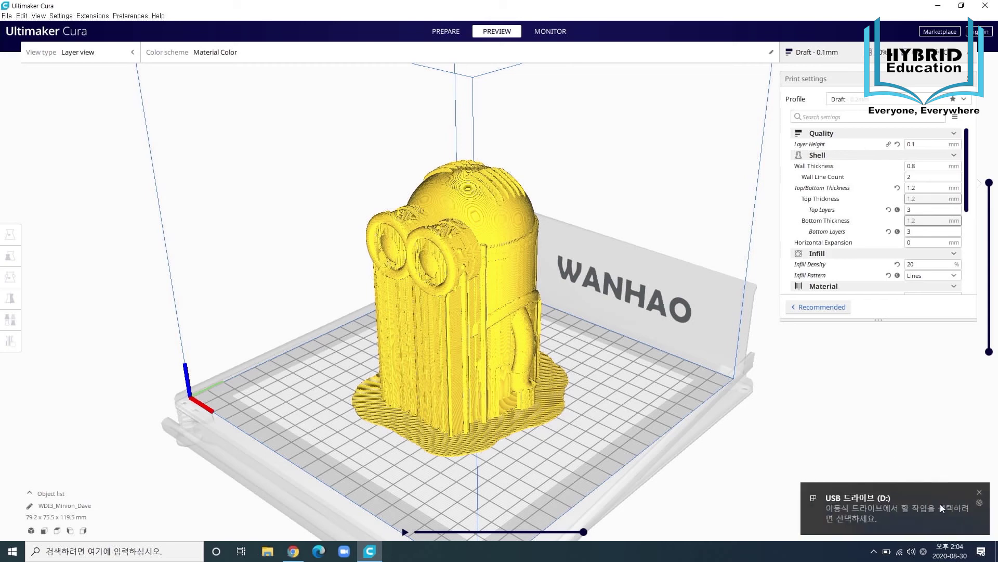
- Dismiss the USB drive notification, save the sliced Minion to the removable drive and eject the drive safely
left_click(980, 493)
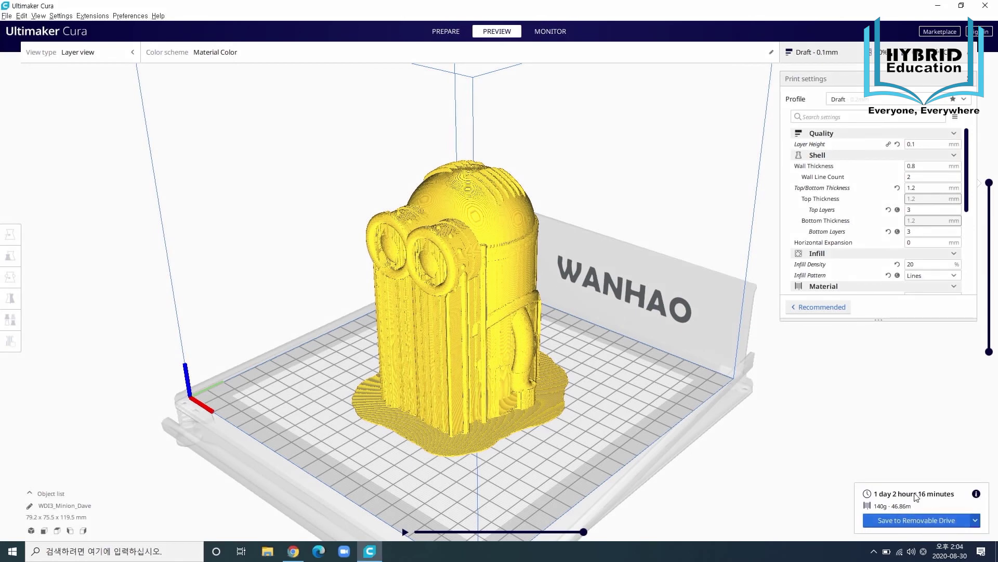
left_click(918, 522)
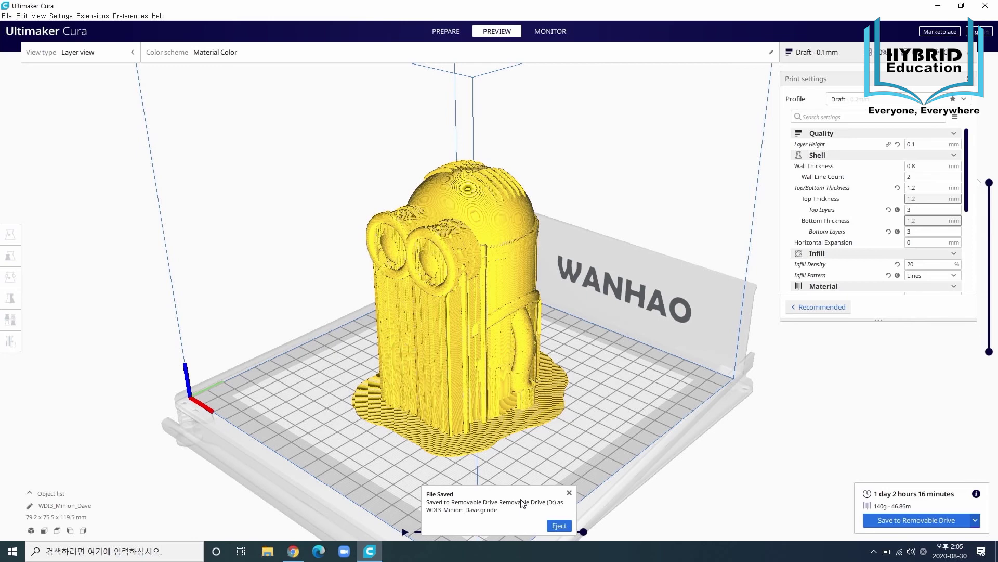
left_click(554, 525)
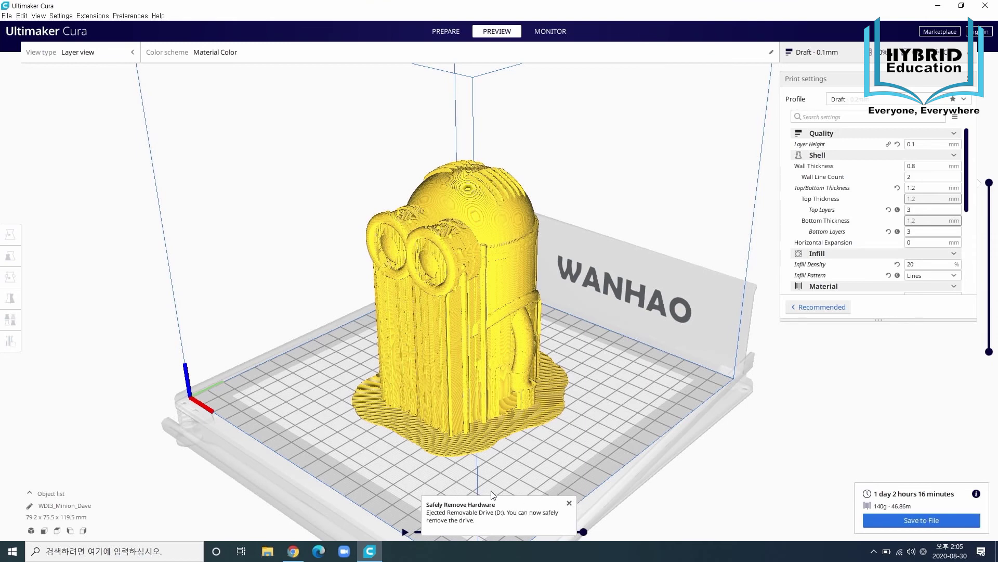
left_click(570, 503)
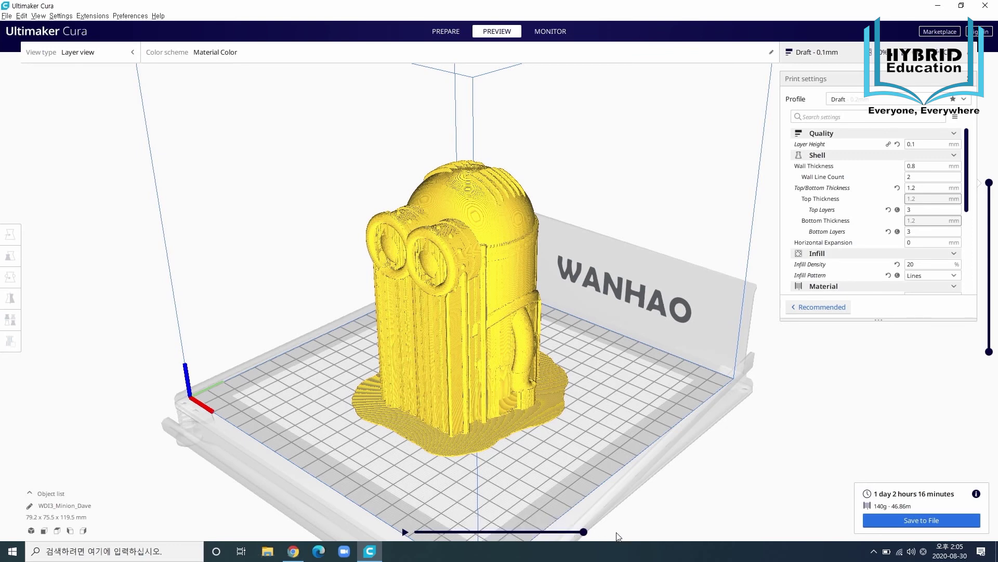